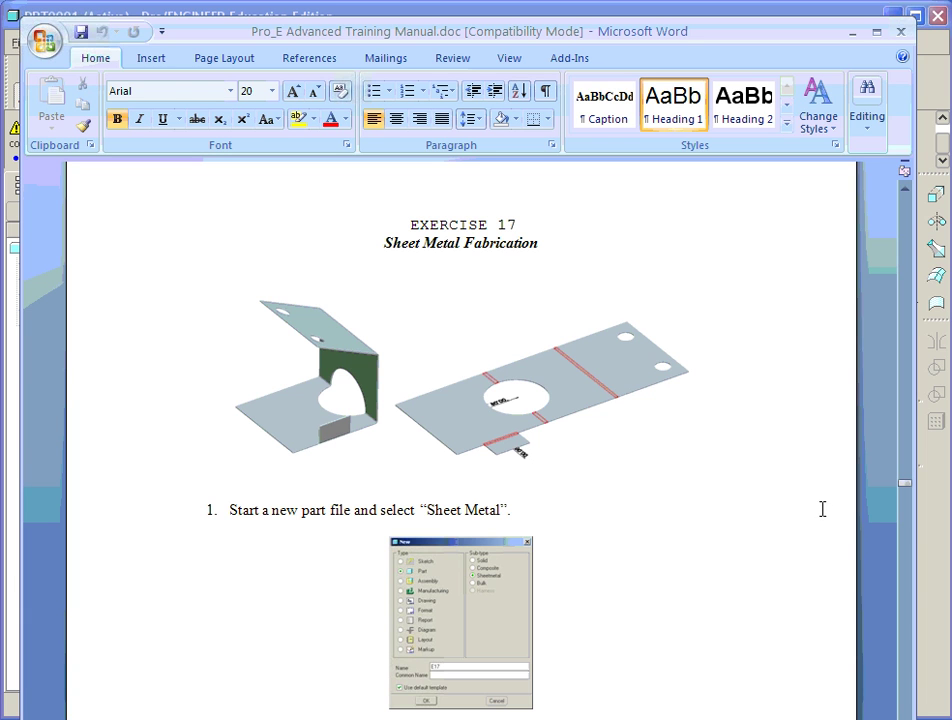
# Scroll the manual down to Exercise 17's step 2, 'Sketch the following on the Front Plane'.
pyautogui.scroll(-4, 808, 510)
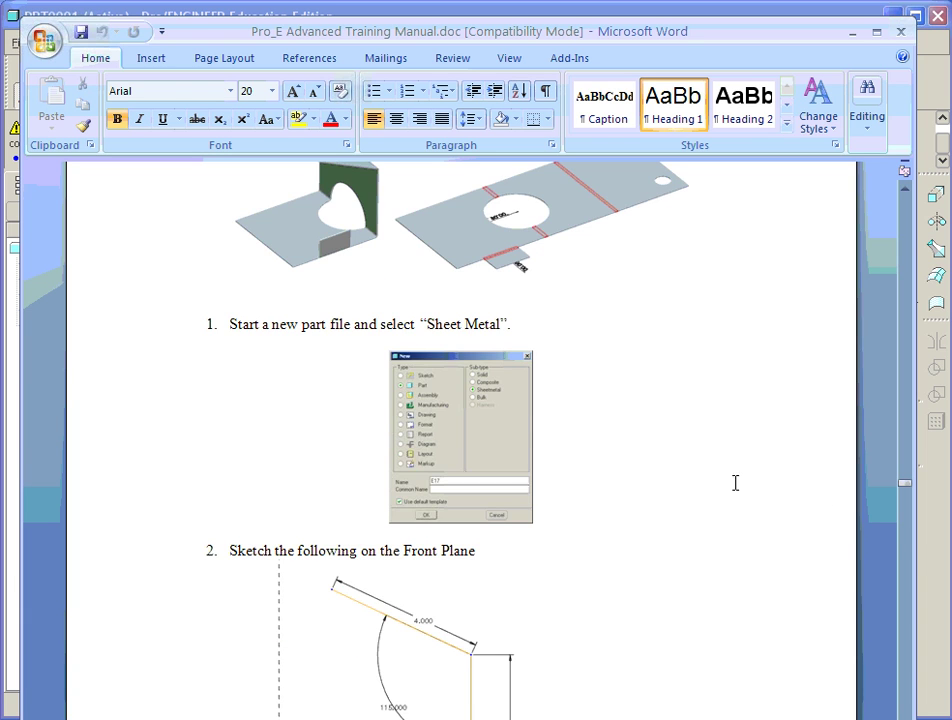
# Back in Pro/ENGINEER, create a new Part of sub-type Sheetmetal named E17.
pyautogui.click(935, 531)
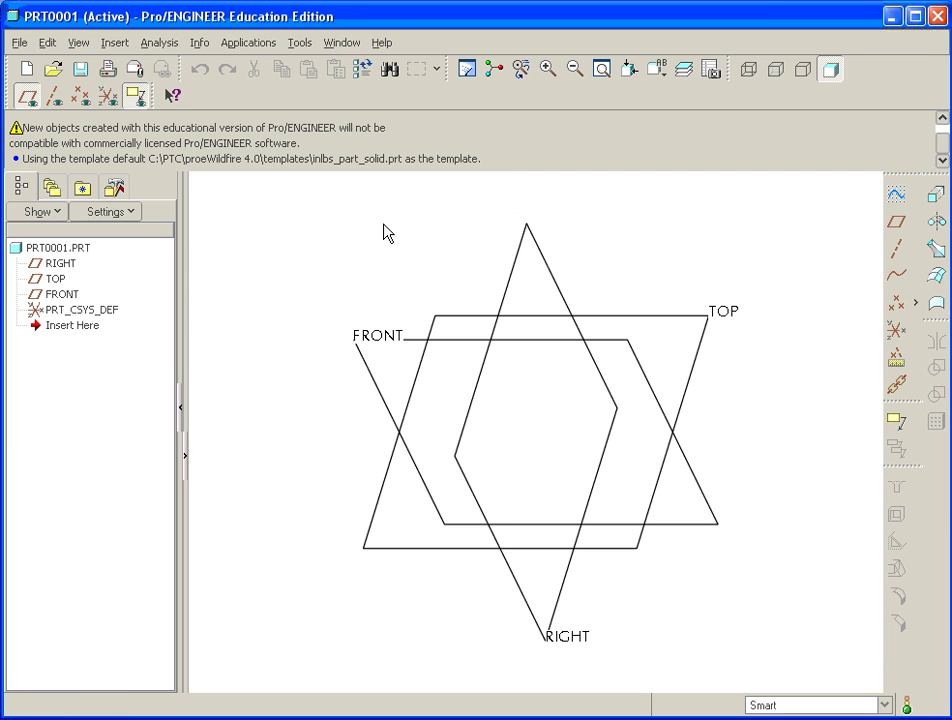
pyautogui.click(27, 68)
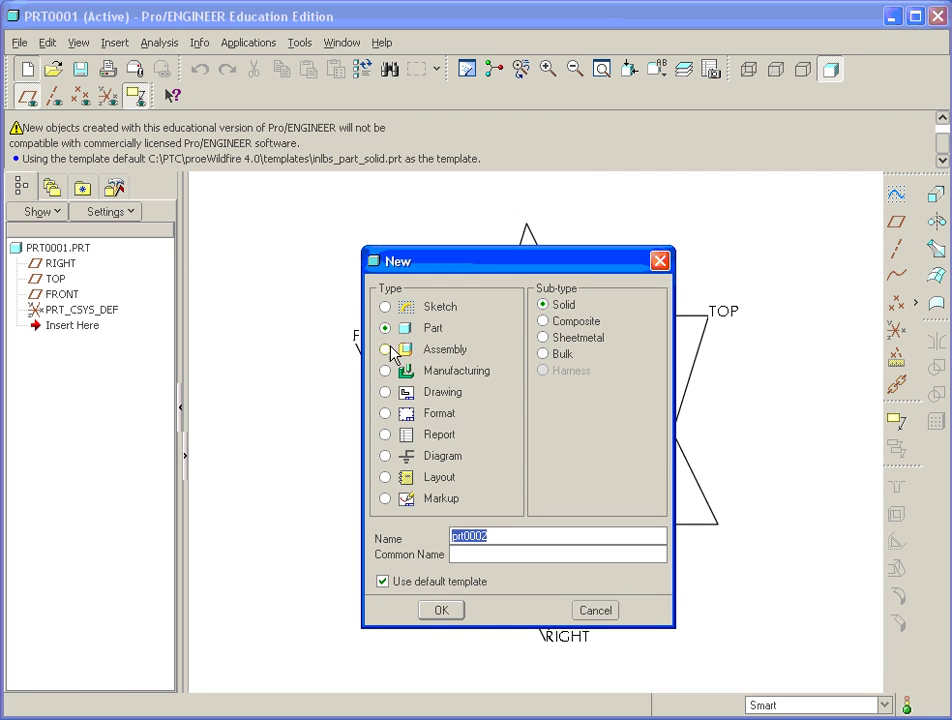
pyautogui.click(546, 340)
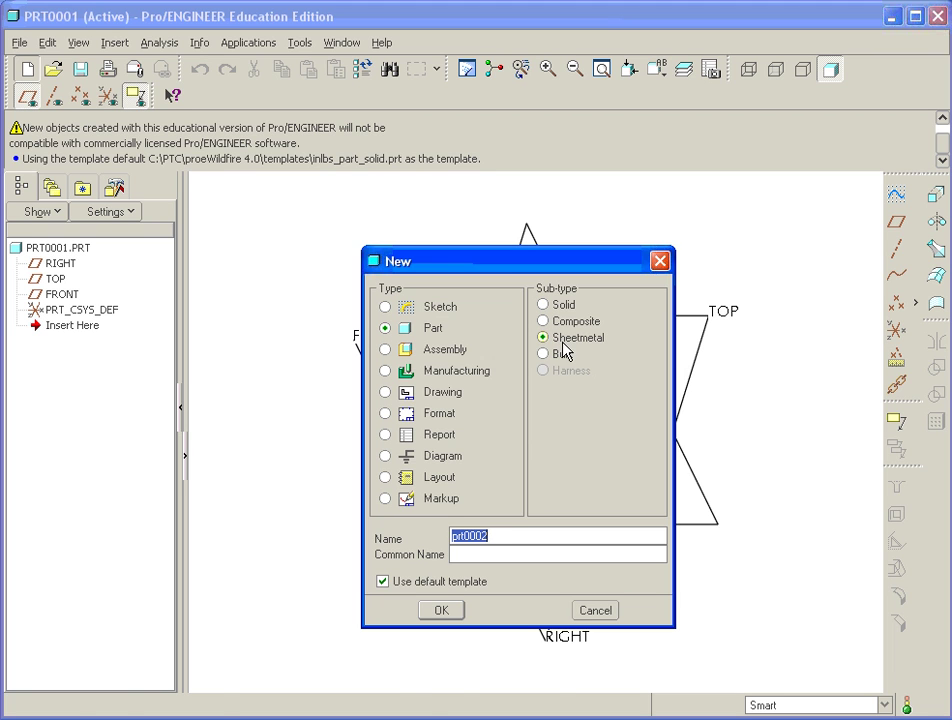
pyautogui.write('E17')
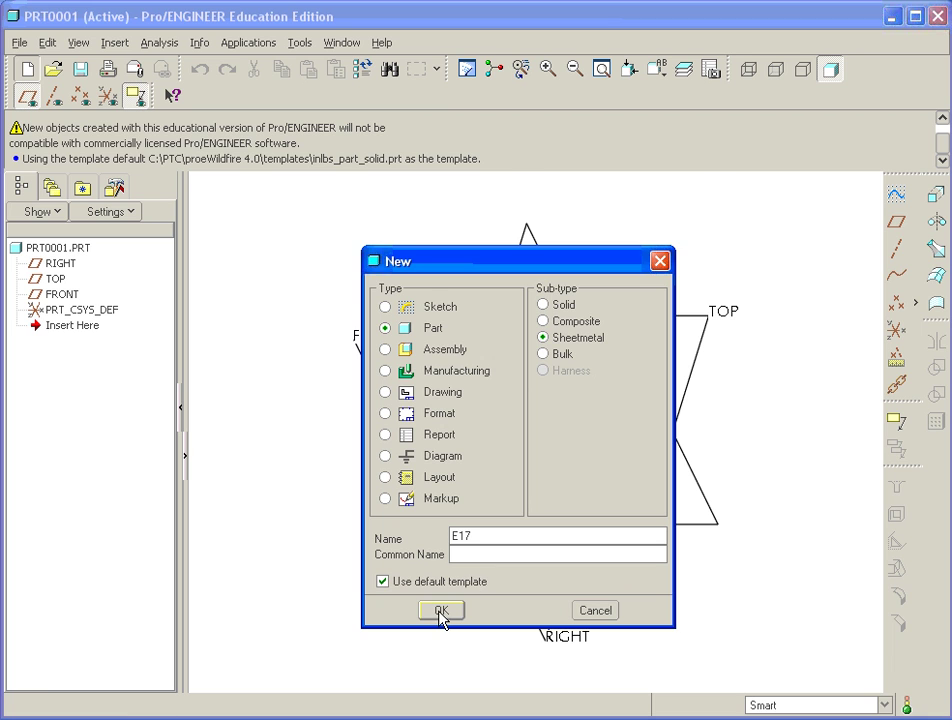
pyautogui.click(441, 612)
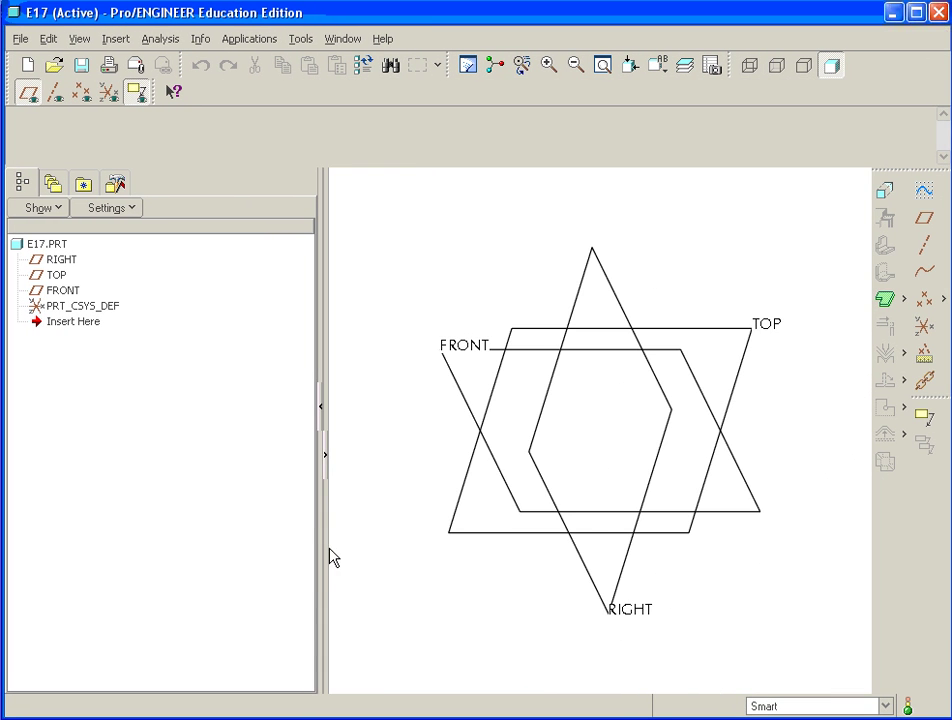
# Widen the graphics area and open Sketch 1 on the FRONT plane, referenced to RIGHT.
pyautogui.moveTo(319, 548); pyautogui.dragTo(178, 525)
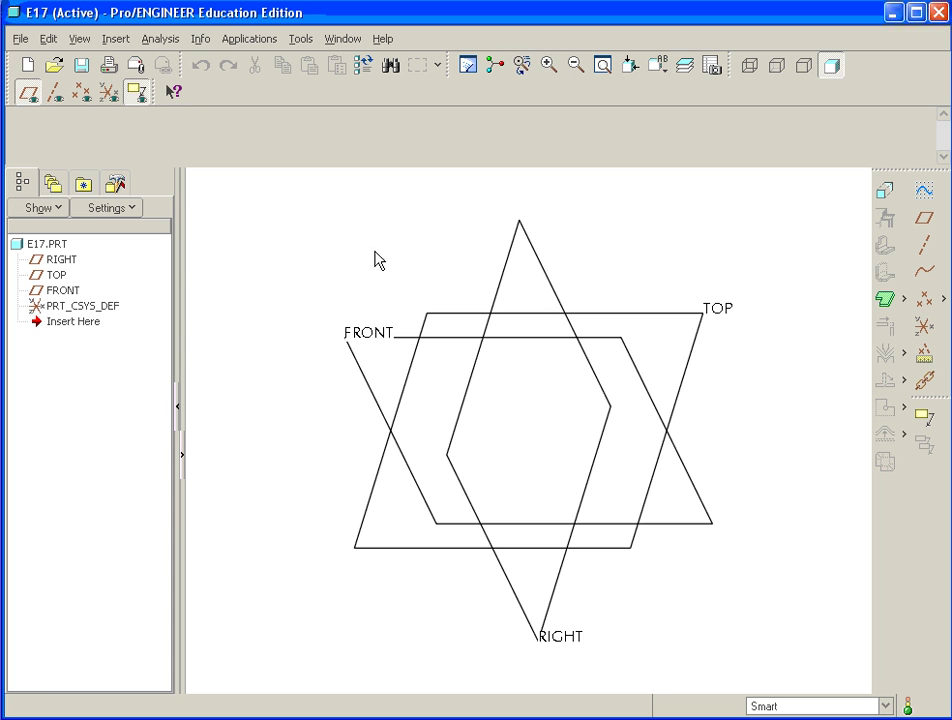
pyautogui.click(925, 193)
pyautogui.click(604, 338)
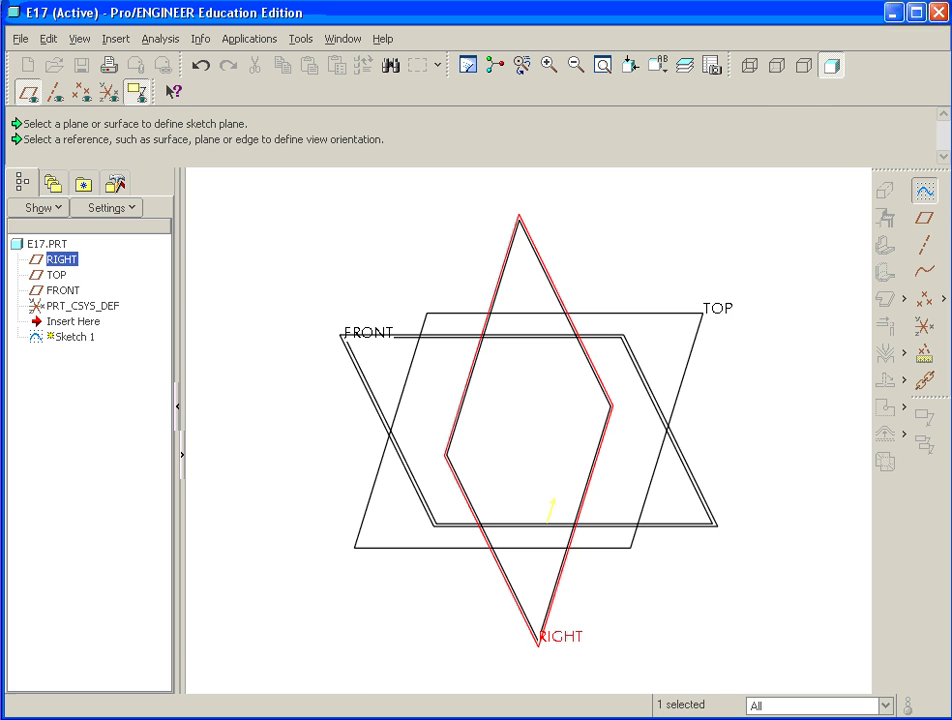
pyautogui.click(795, 211)
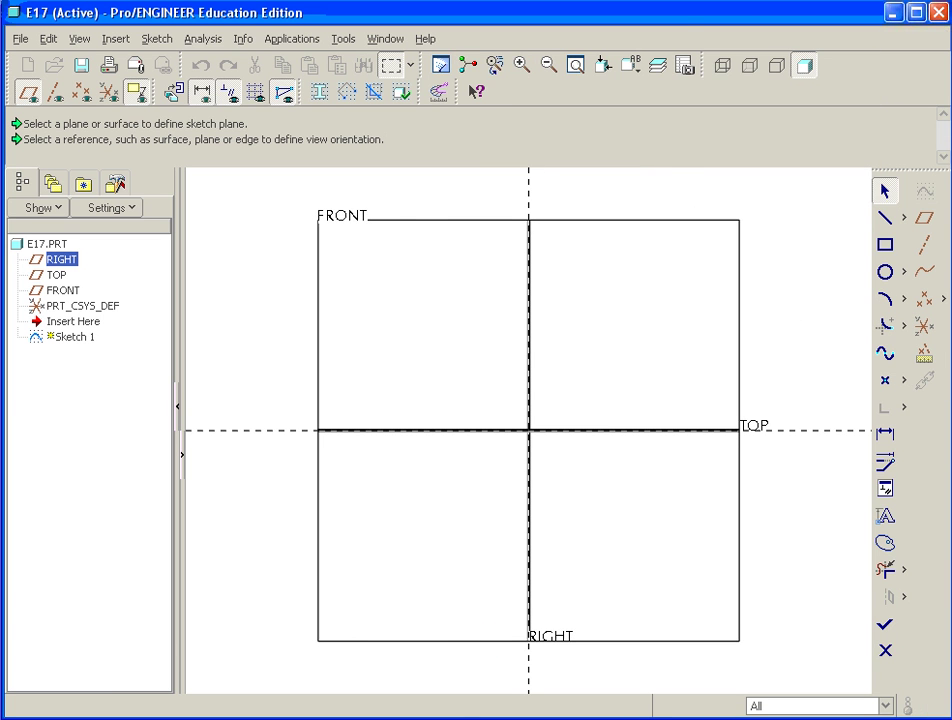
# Zoom the manual to 200% to read the 5.000, 4.000, 4.000 and 115° profile.
pyautogui.hotkey('alt', 'Tab')
pyautogui.scroll(-3, 490, 580)
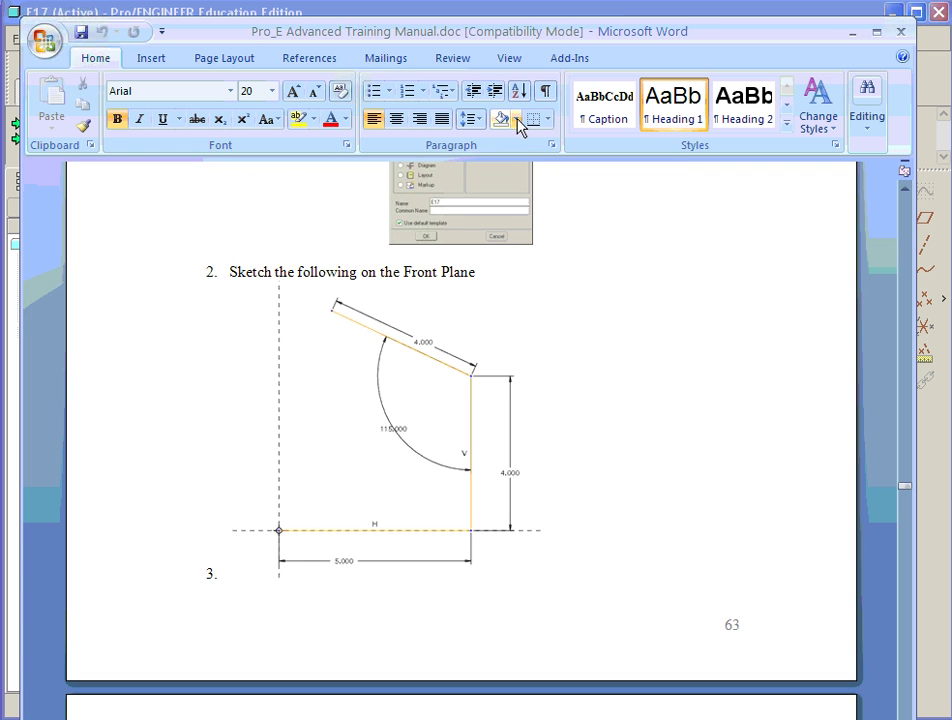
pyautogui.click(505, 64)
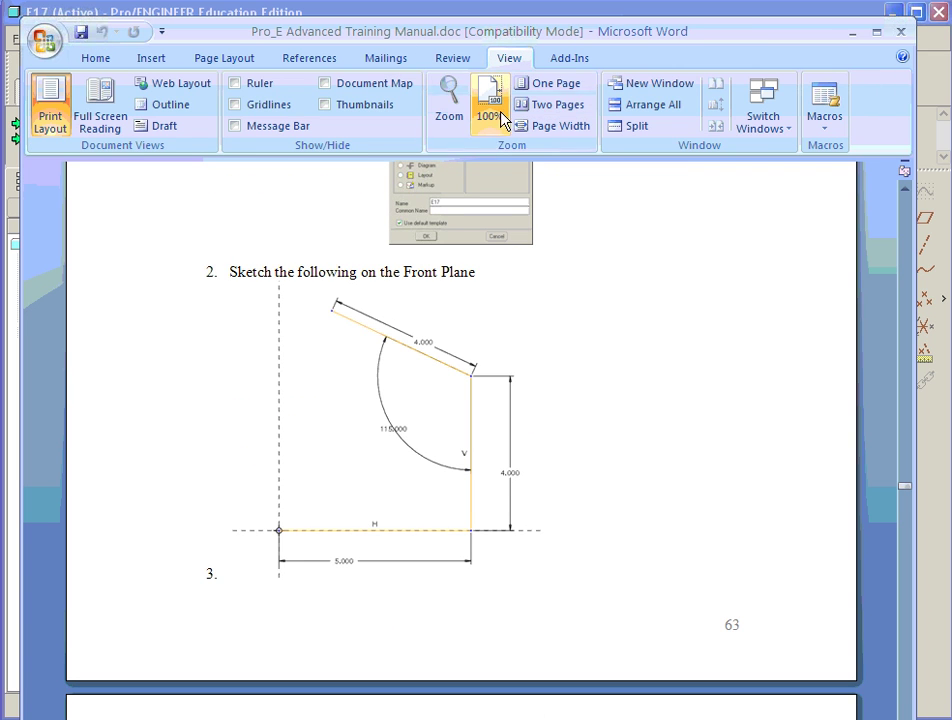
pyautogui.click(450, 98)
pyautogui.click(309, 326)
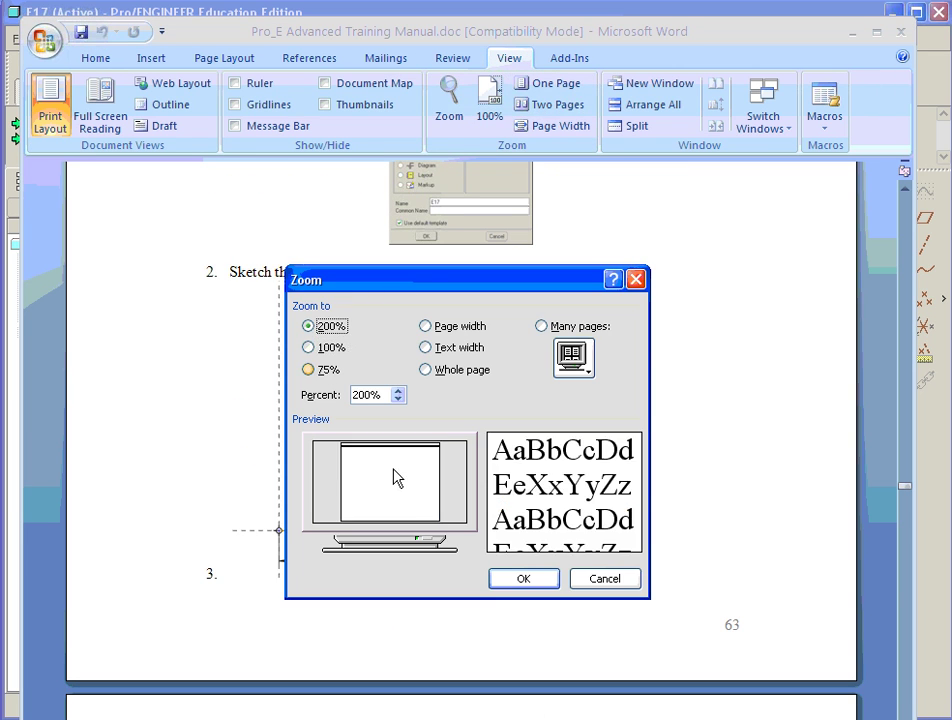
pyautogui.click(519, 580)
pyautogui.scroll(-5, 485, 440)
pyautogui.scroll(-10, 478, 430)
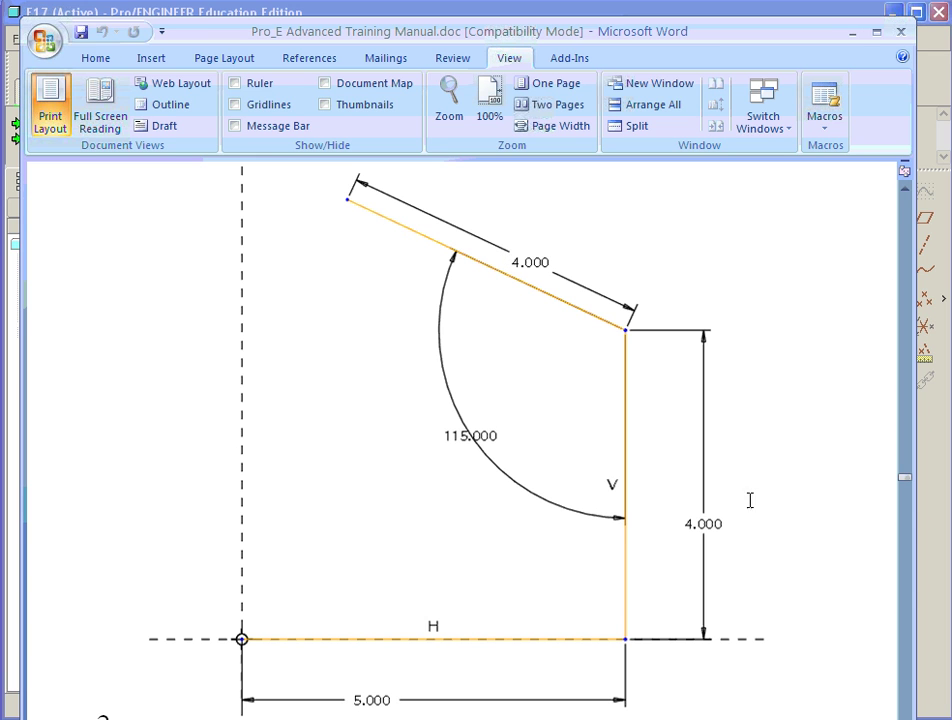
pyautogui.click(925, 540)
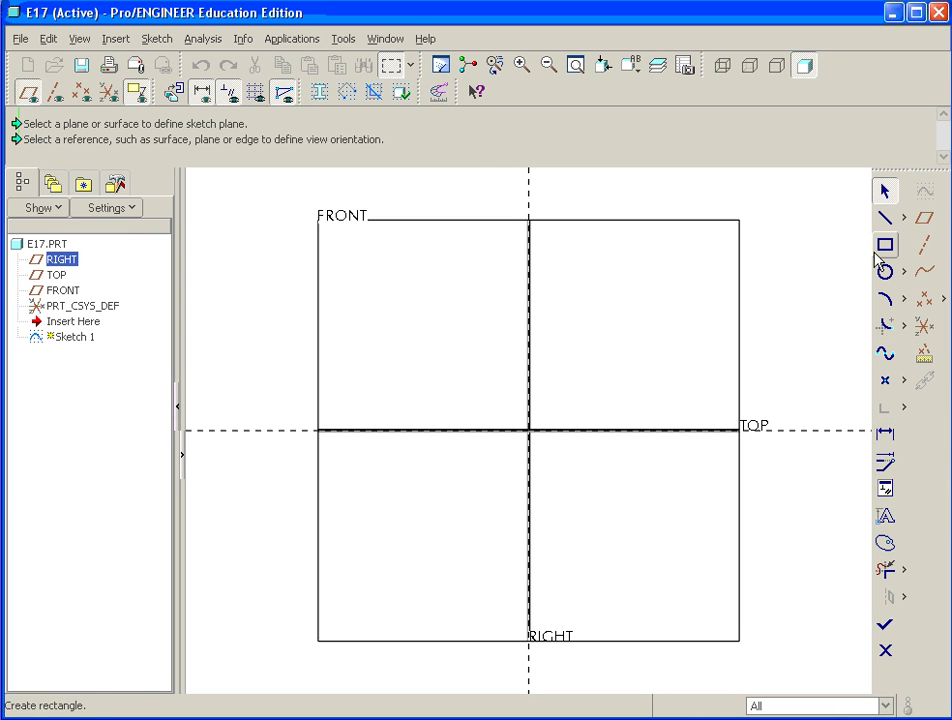
# Draw connected horizontal, vertical and angled lines starting from the sketch origin.
pyautogui.click(885, 217)
pyautogui.scroll(3, 560, 428)
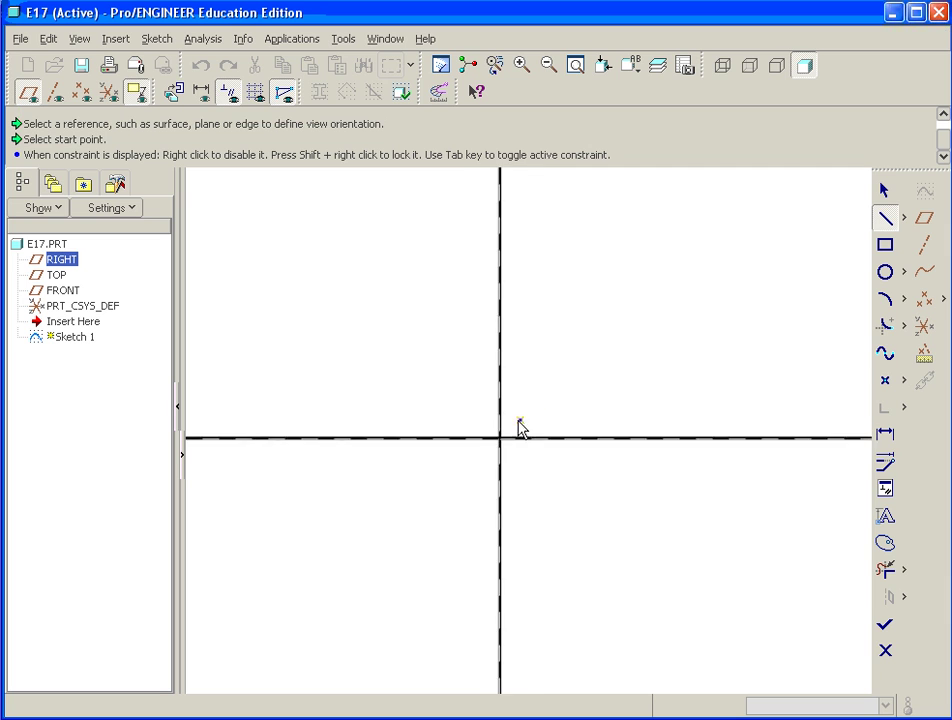
pyautogui.scroll(1, 500, 434)
pyautogui.click(485, 466)
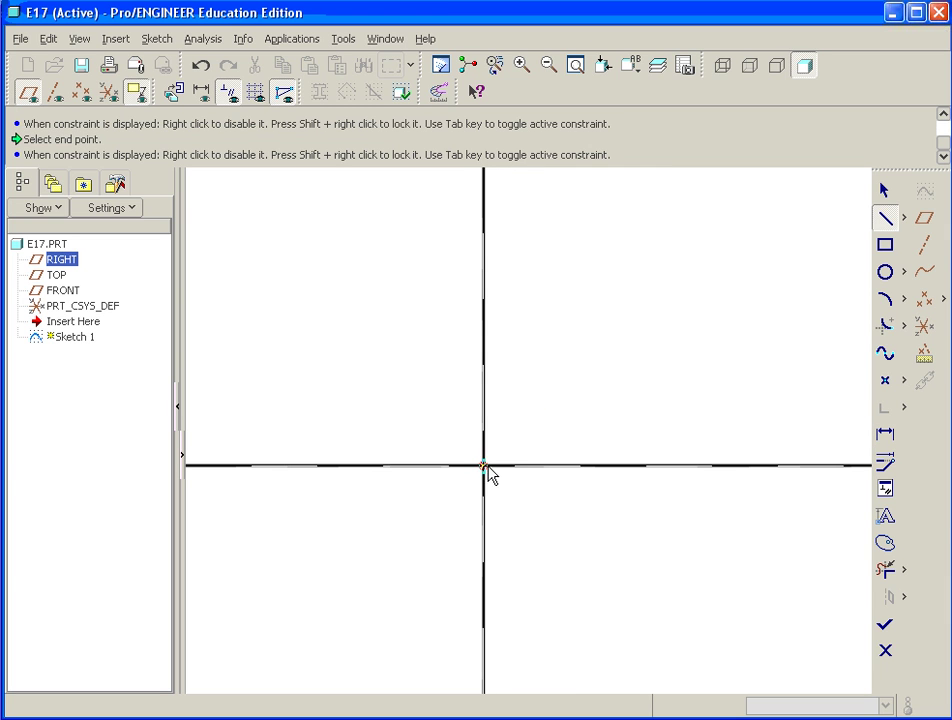
pyautogui.click(635, 470)
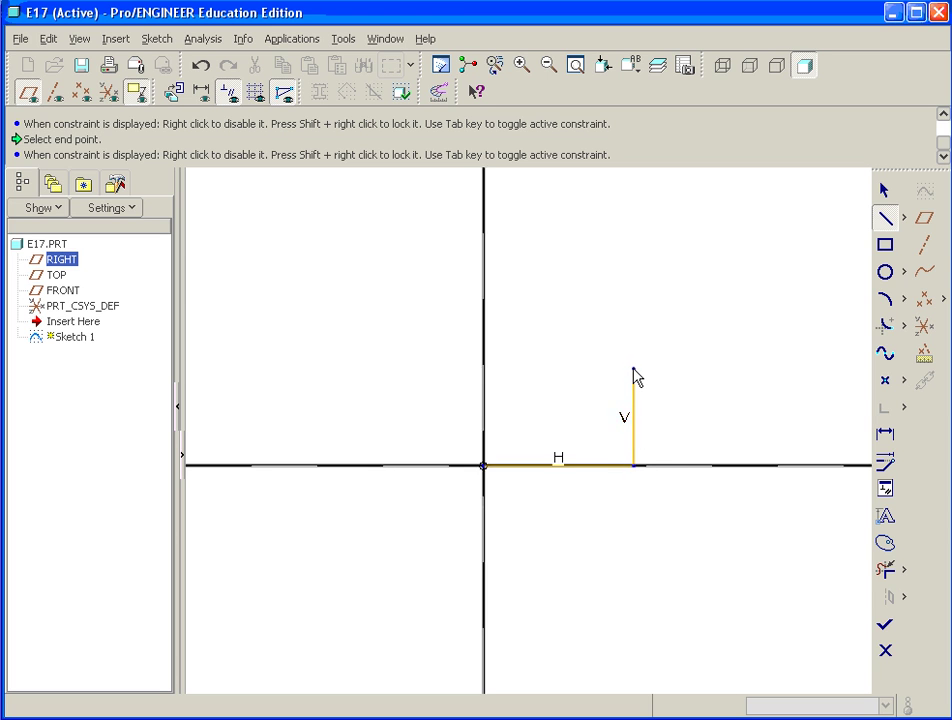
pyautogui.click(634, 370)
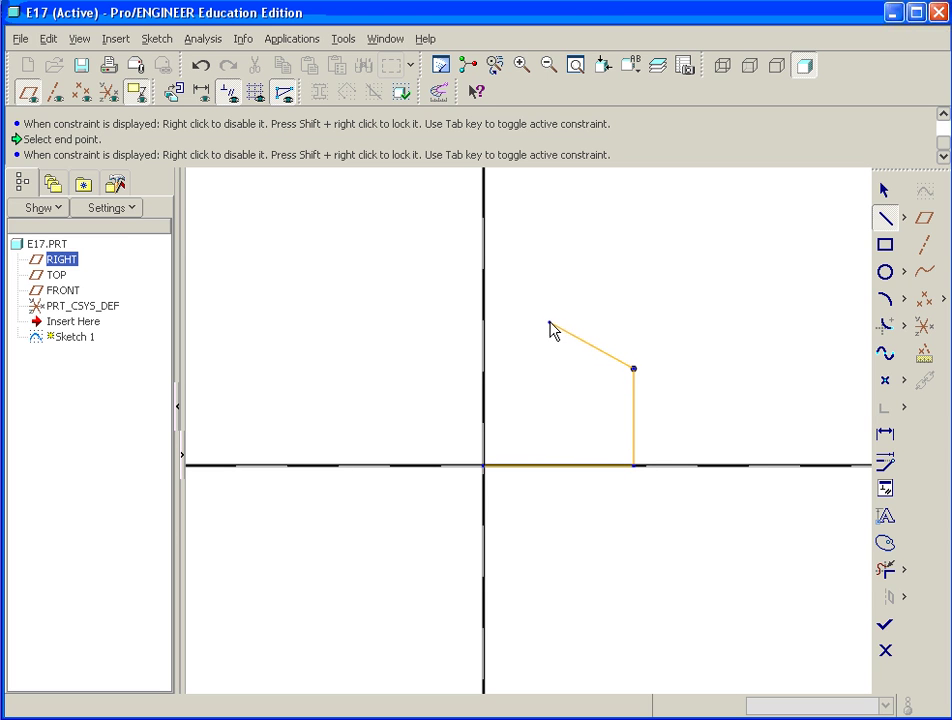
pyautogui.click(549, 323)
pyautogui.middleClick(564, 380)
pyautogui.middleClick(569, 423)
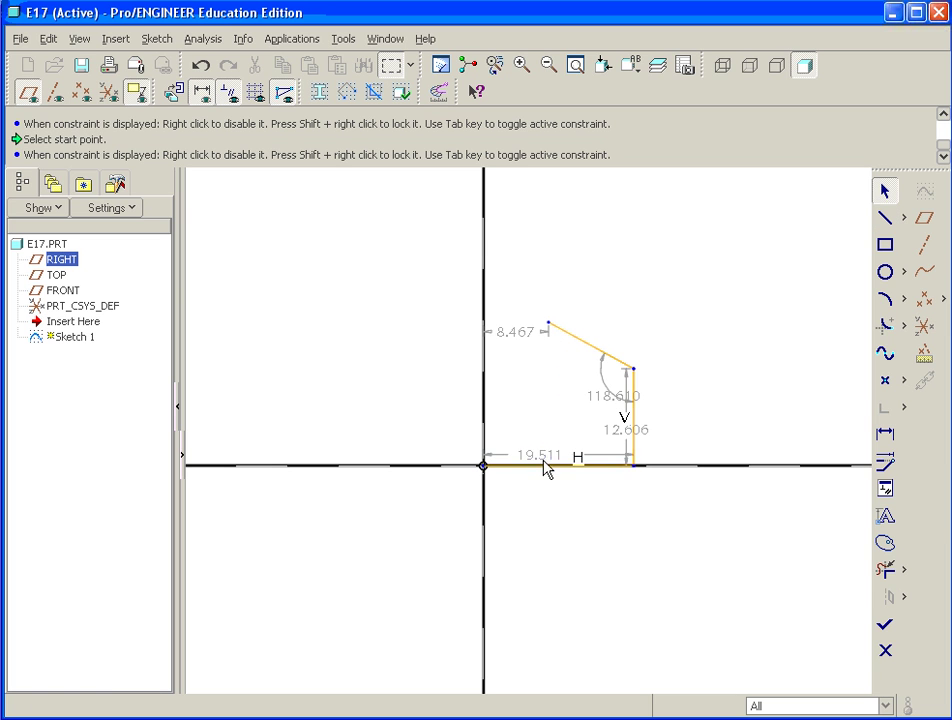
# Tidy the dimension positions and set the upper angle to 115 degrees.
pyautogui.moveTo(540, 455); pyautogui.dragTo(546, 529)
pyautogui.moveTo(626, 429); pyautogui.dragTo(712, 428)
pyautogui.moveTo(512, 333)
pyautogui.mouseDown()
pyautogui.moveTo(514, 346)
pyautogui.moveTo(516, 298)
pyautogui.mouseUp()
pyautogui.moveTo(605, 388); pyautogui.dragTo(559, 402)
pyautogui.doubleClick(558, 396)
pyautogui.write('11')
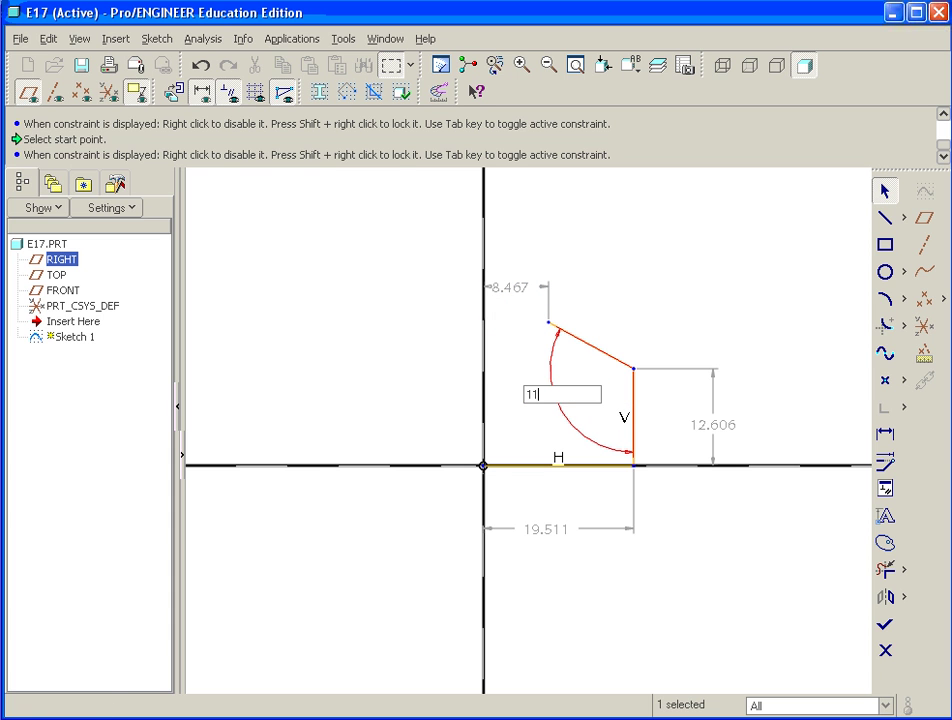
pyautogui.write('5')
pyautogui.press('Return')
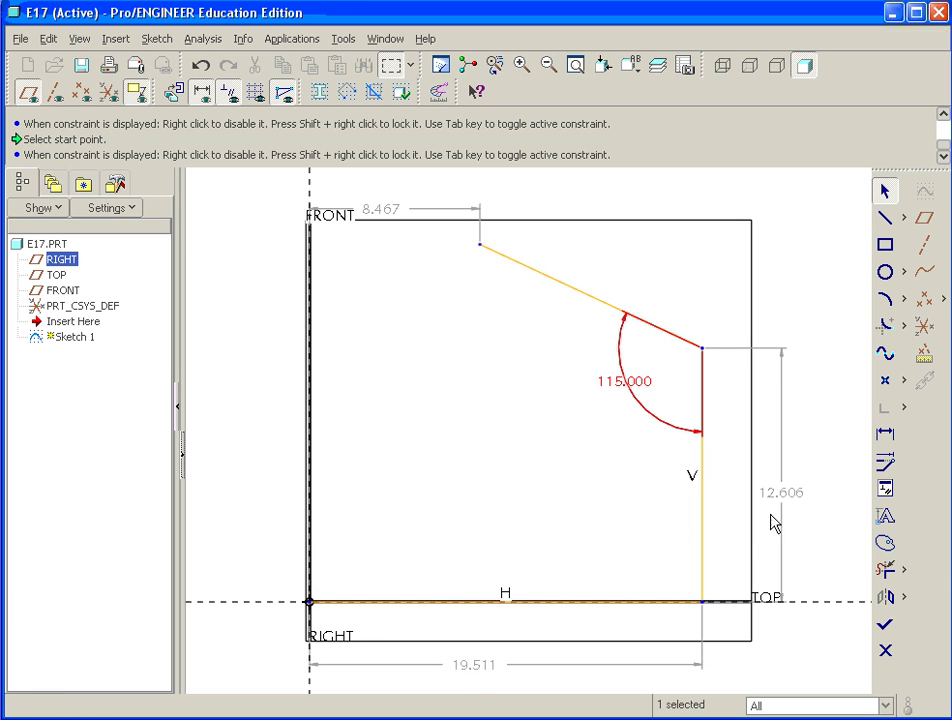
# Set the base line length to 5.000 and the vertical height to 4.000.
pyautogui.doubleClick(482, 672)
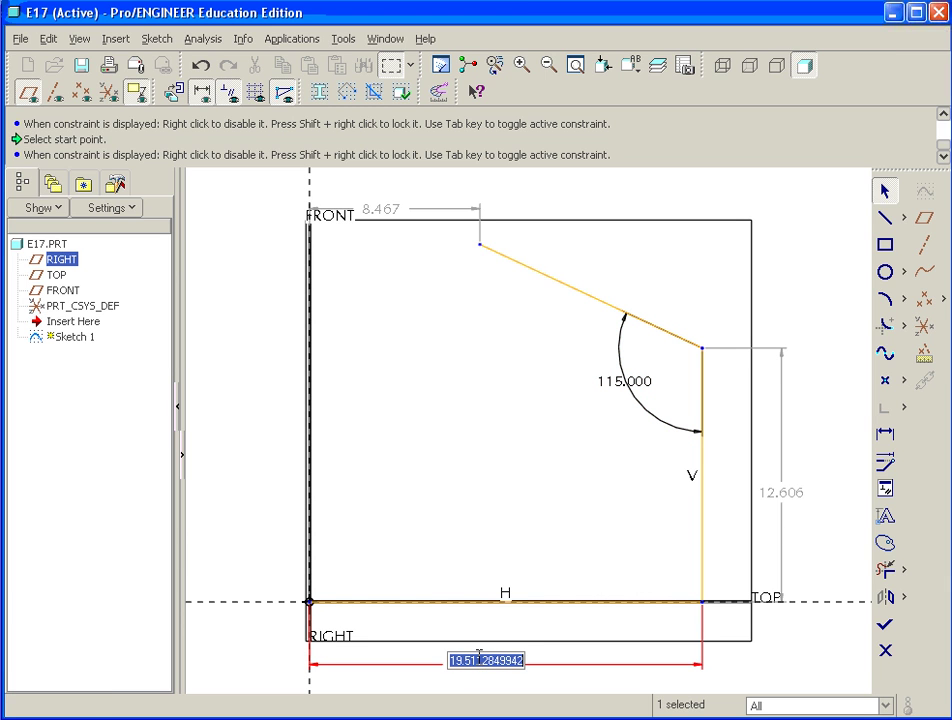
pyautogui.write('4')
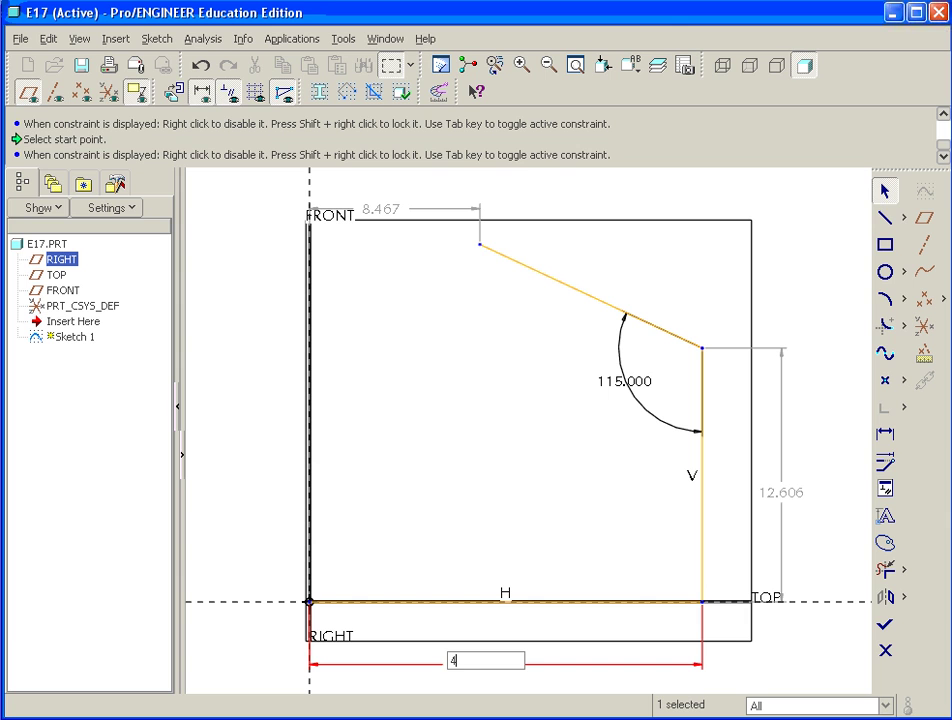
pyautogui.hotkey('alt', 'Tab')
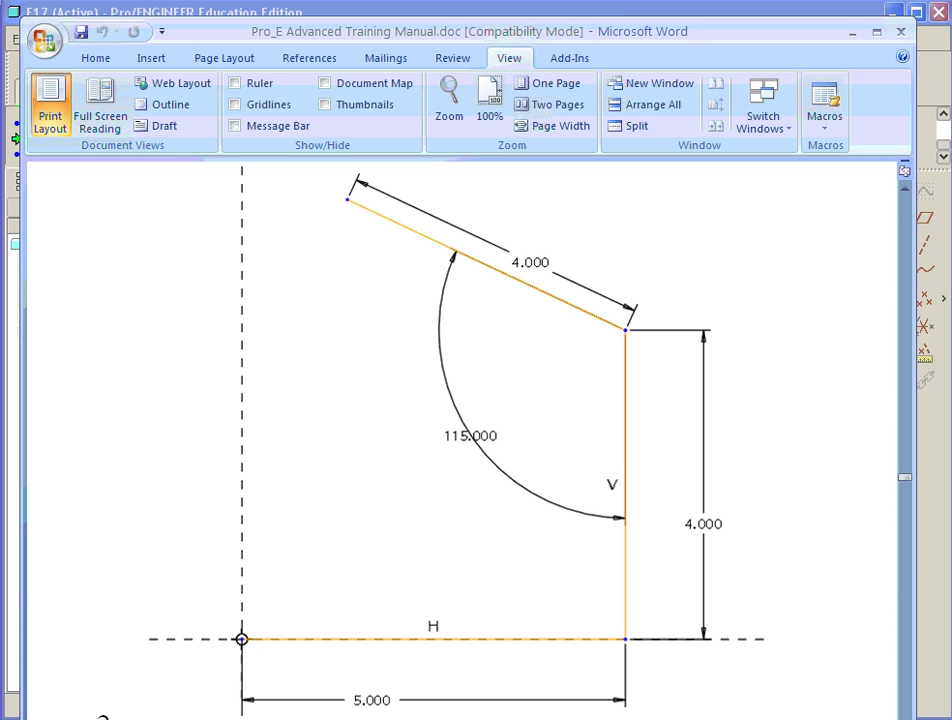
pyautogui.click(935, 584)
pyautogui.doubleClick(476, 662)
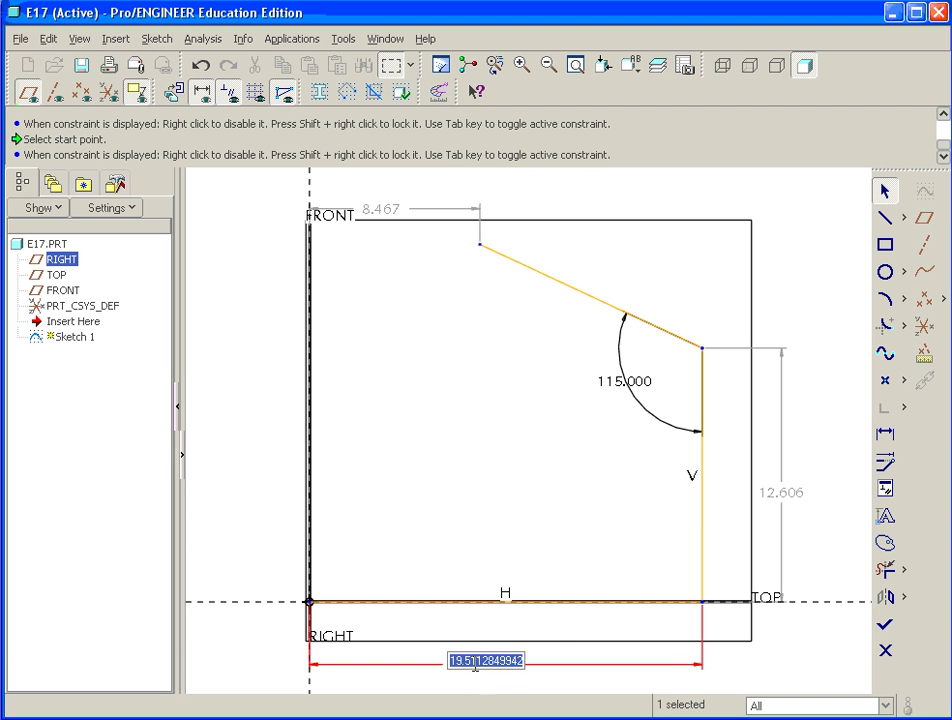
pyautogui.write('5')
pyautogui.press('Return')
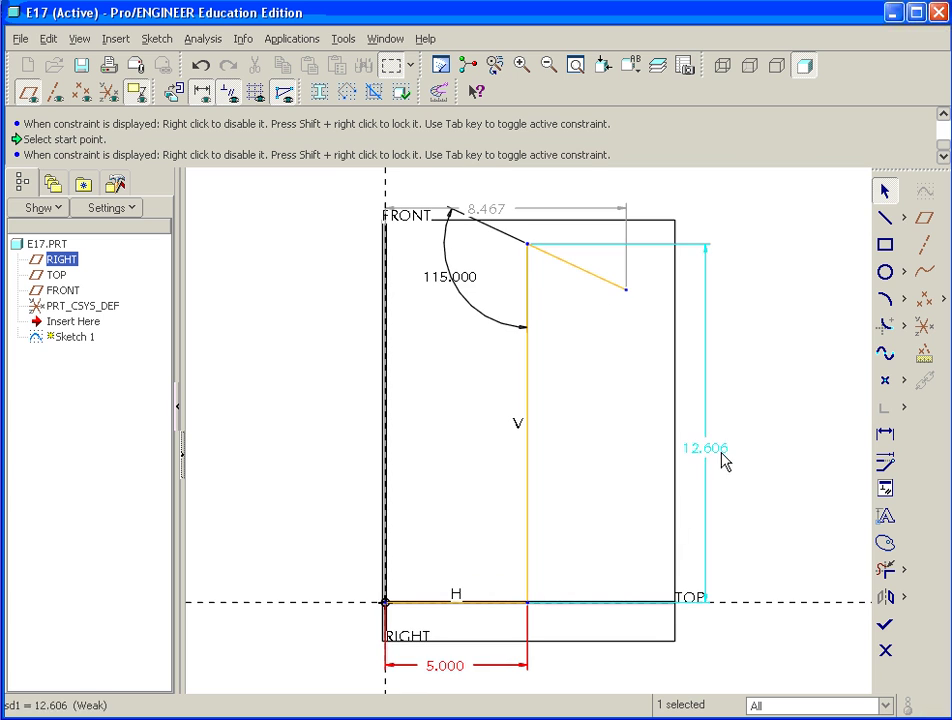
pyautogui.doubleClick(712, 450)
pyautogui.write('4')
pyautogui.press('Return')
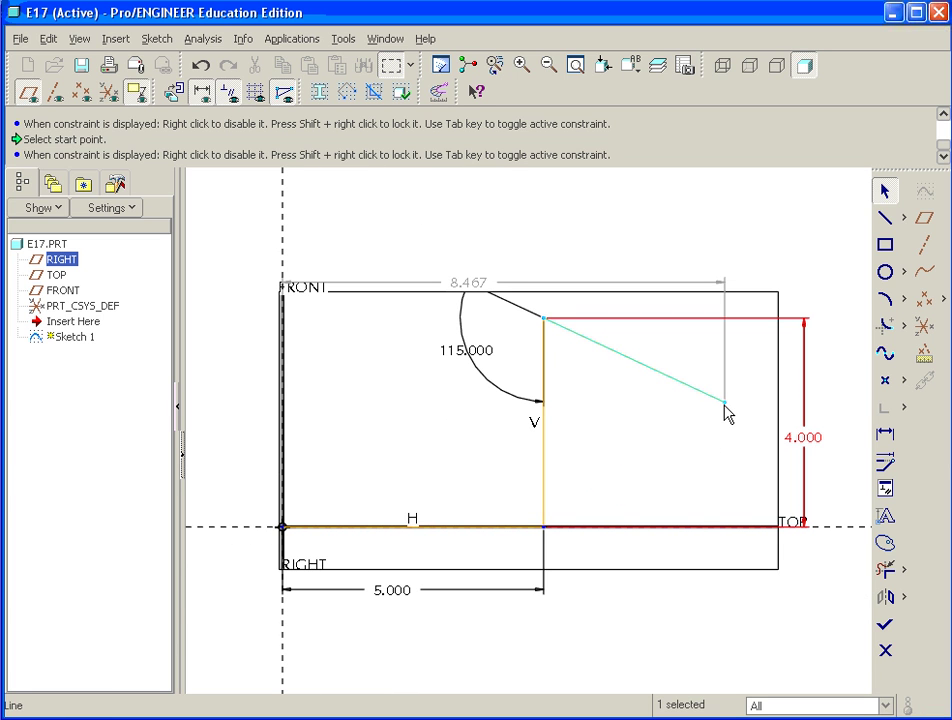
# Reshape the angled line, delete the wrong 291.066 angle, and fix the angle at 115.000.
pyautogui.click(427, 272)
pyautogui.middleClick(436, 280)
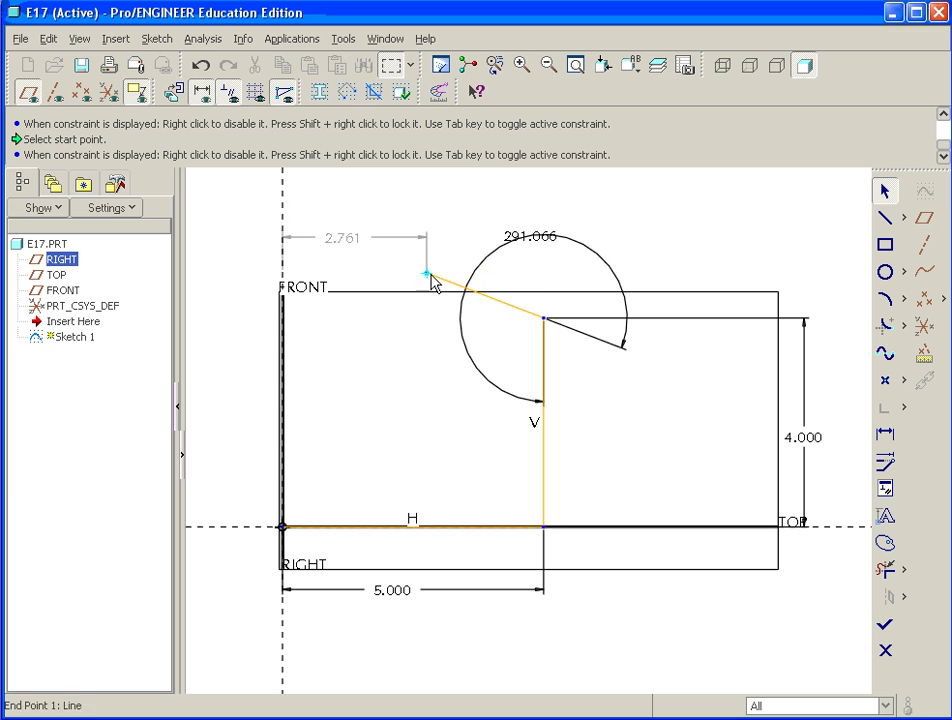
pyautogui.click(531, 246)
pyautogui.moveTo(427, 280)
pyautogui.mouseDown()
pyautogui.moveTo(597, 284)
pyautogui.moveTo(487, 340)
pyautogui.moveTo(445, 318)
pyautogui.mouseUp()
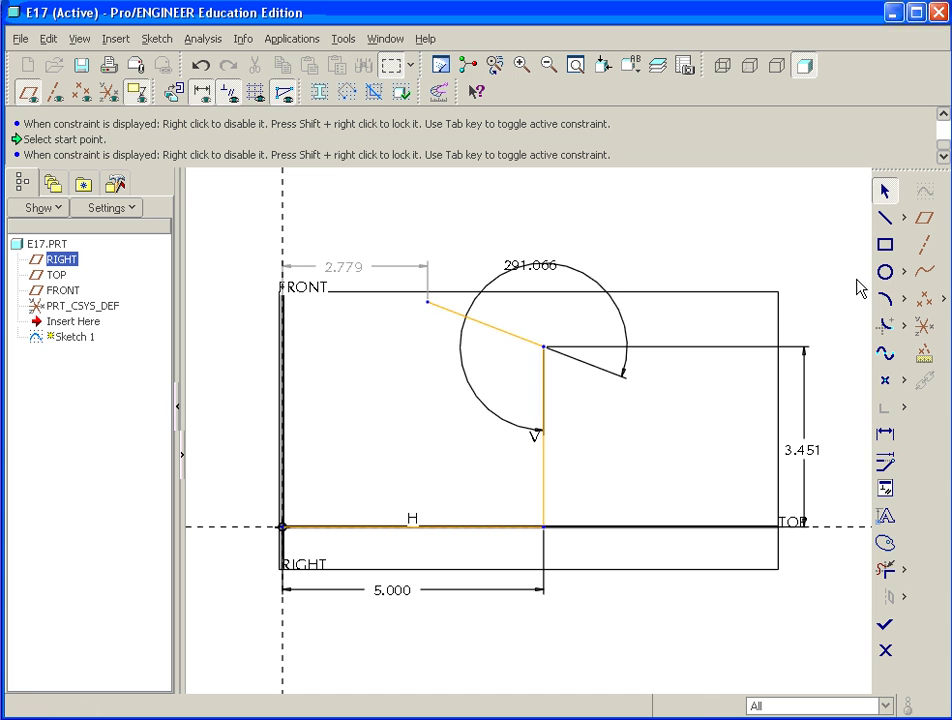
pyautogui.click(531, 270)
pyautogui.press('Delete')
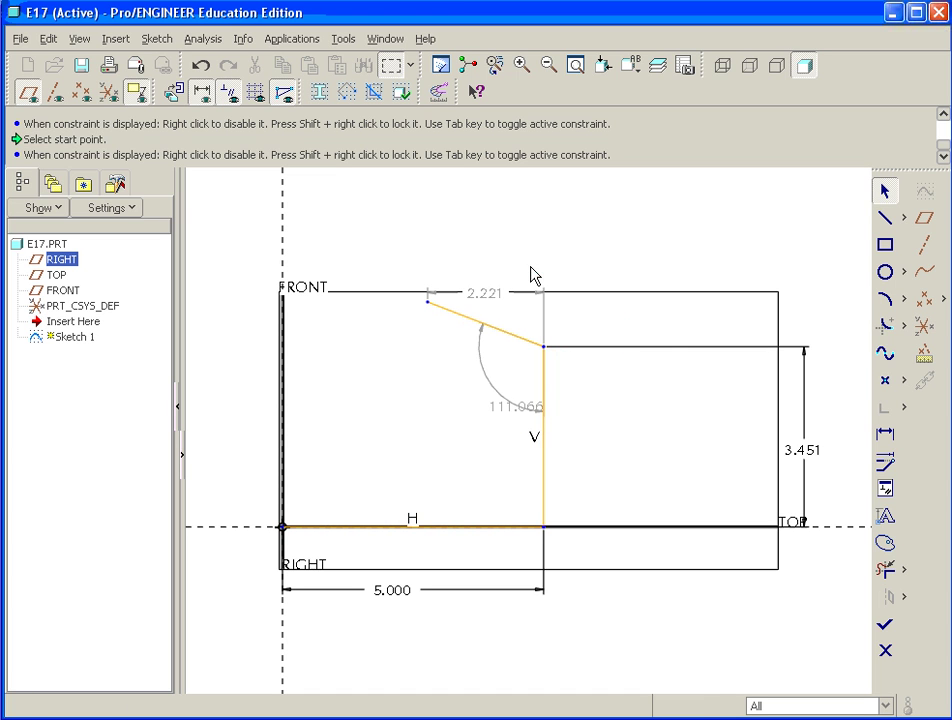
pyautogui.doubleClick(528, 409)
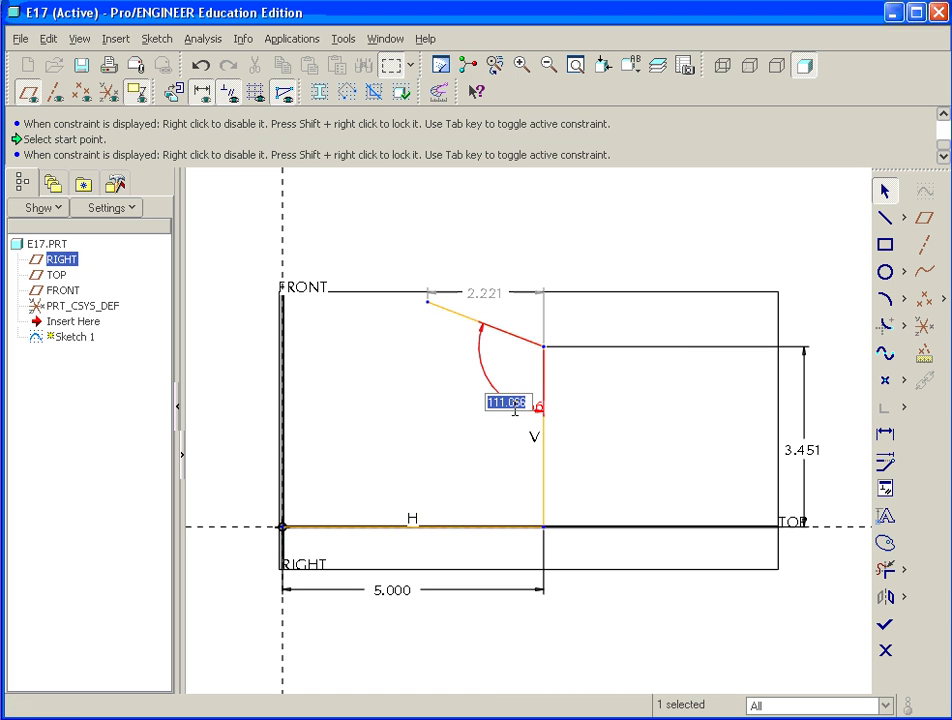
pyautogui.write('115')
pyautogui.press('Return')
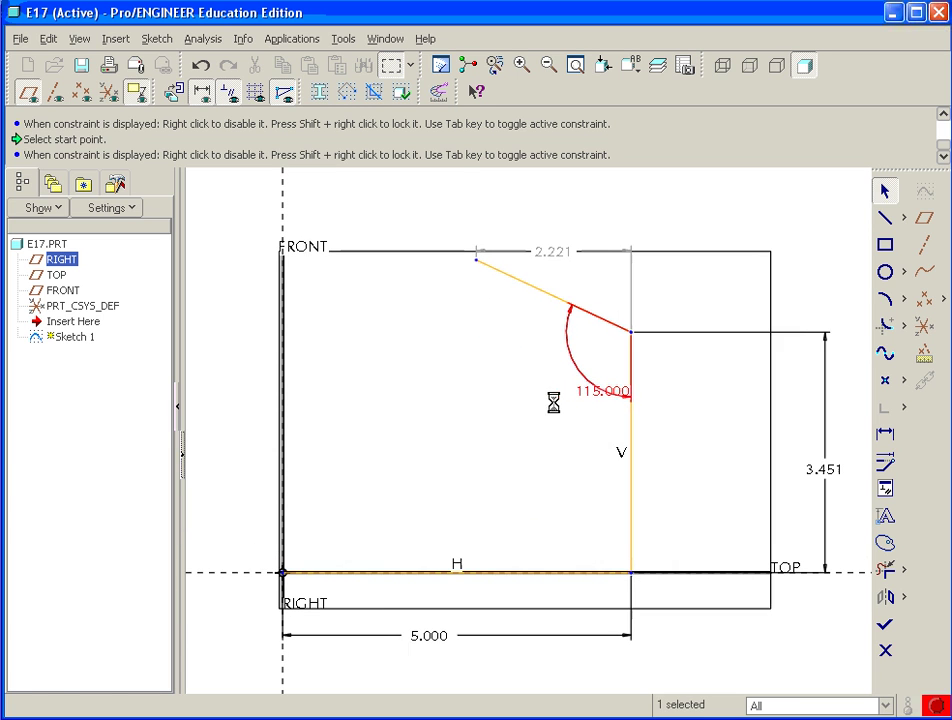
pyautogui.moveTo(610, 400); pyautogui.dragTo(555, 385)
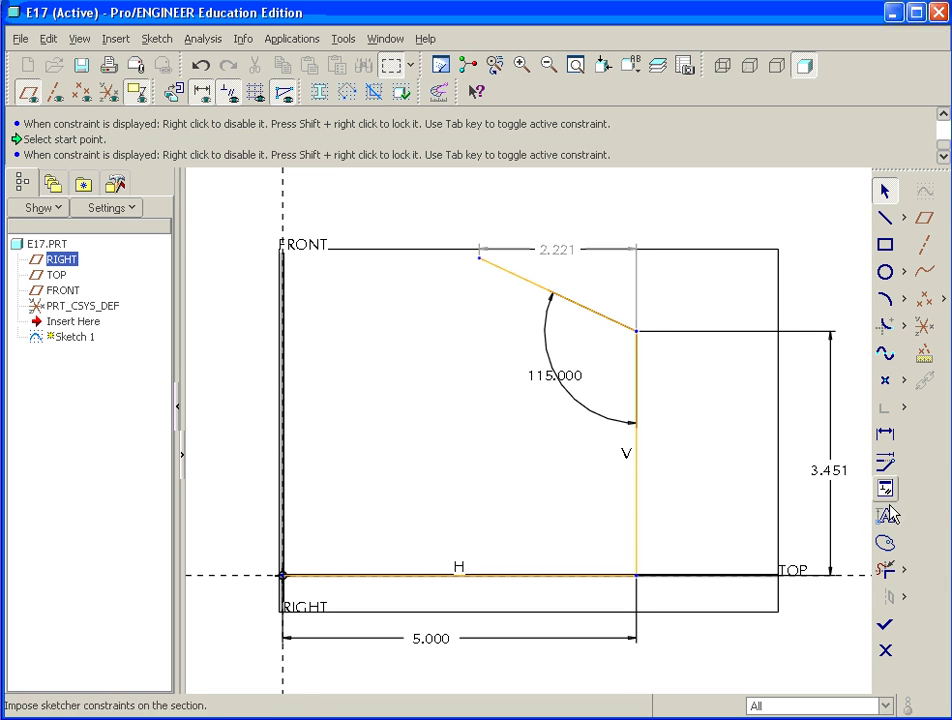
# Dimension the sloped line and set its length to 4.000.
pyautogui.click(884, 444)
pyautogui.click(586, 309)
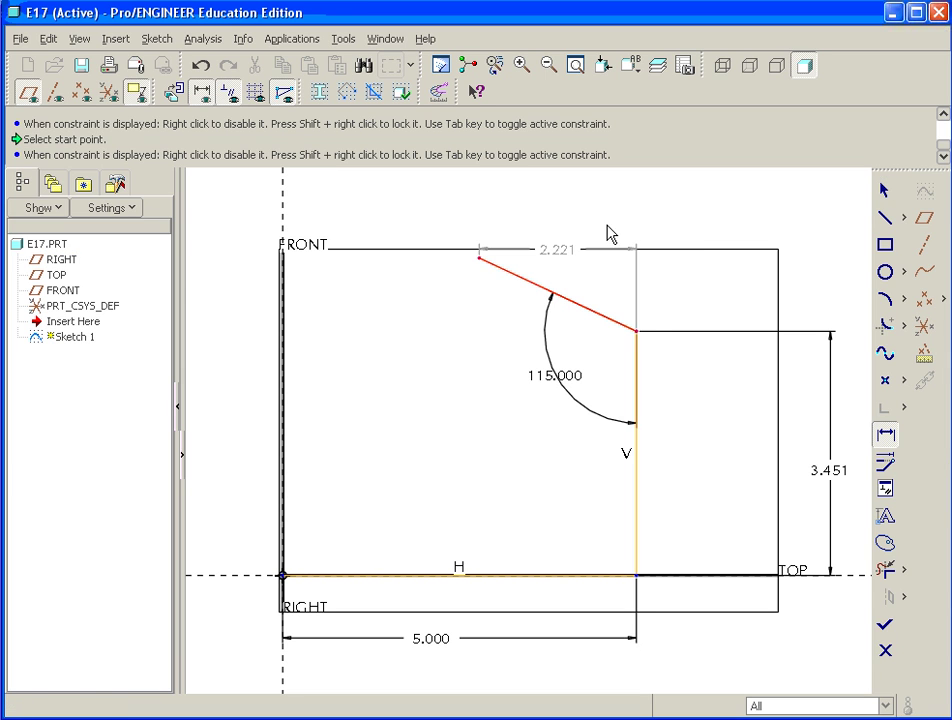
pyautogui.middleClick(610, 233)
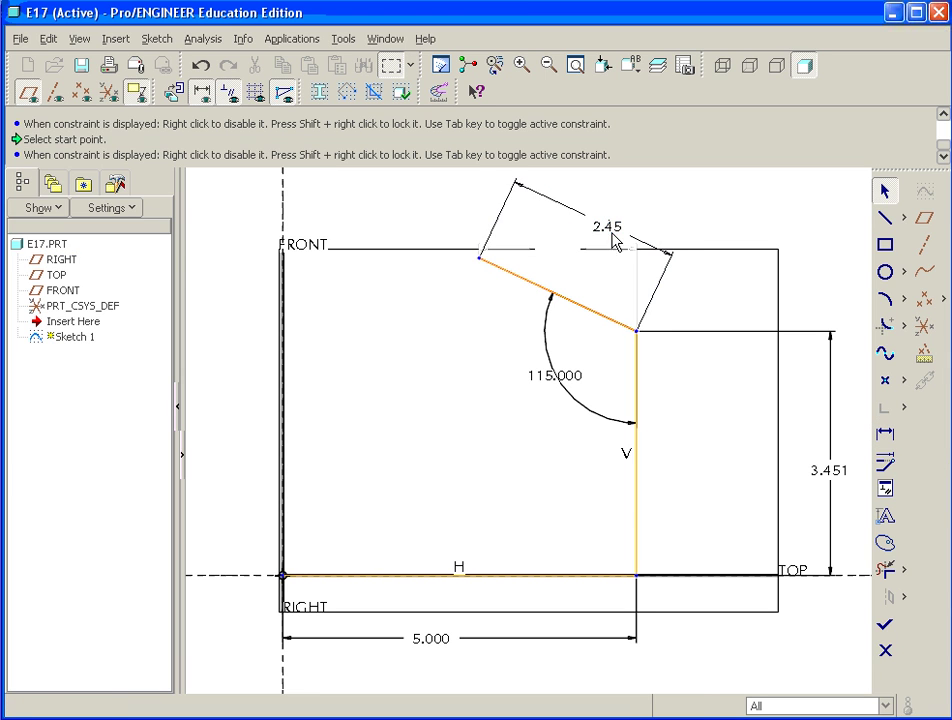
pyautogui.doubleClick(610, 230)
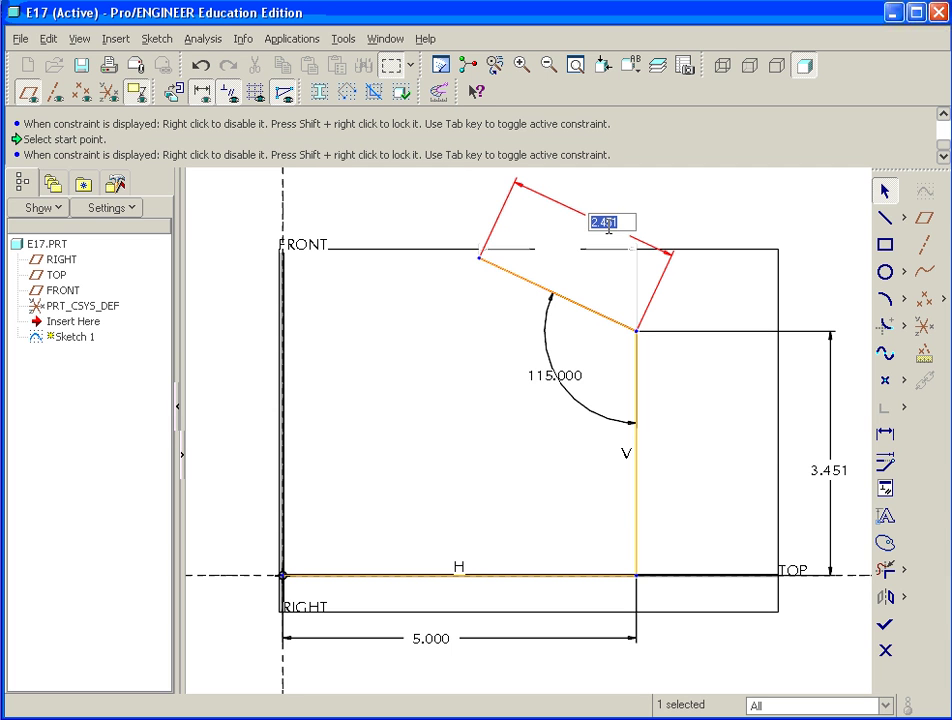
pyautogui.write('4')
pyautogui.press('Return')
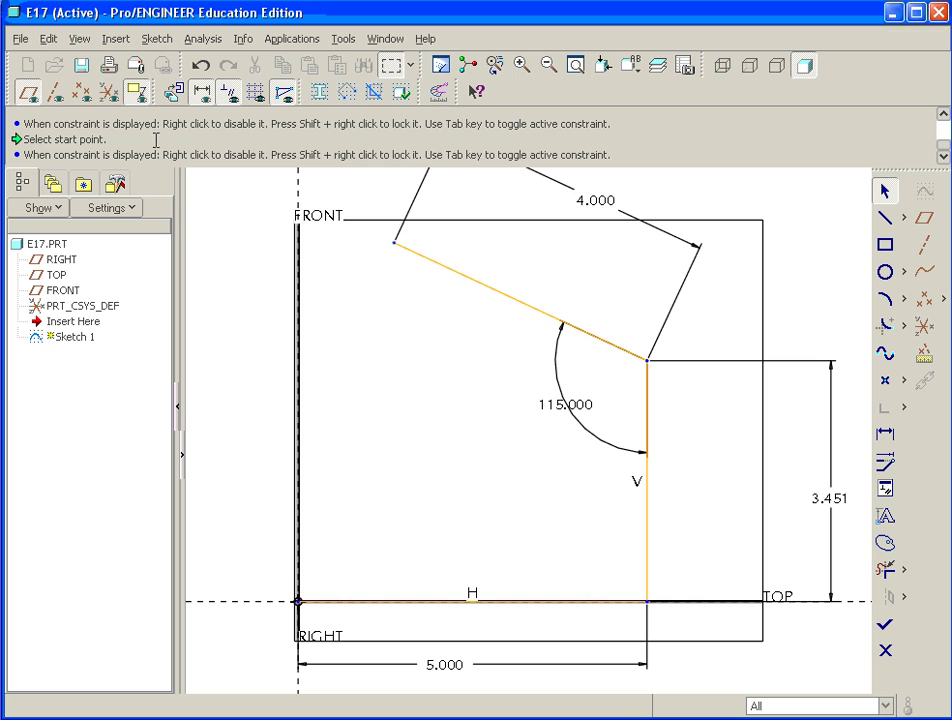
# Hide the datum planes and change the 3.451 vertical height to 4.000.
pyautogui.click(29, 91)
pyautogui.scroll(-2, 360, 385)
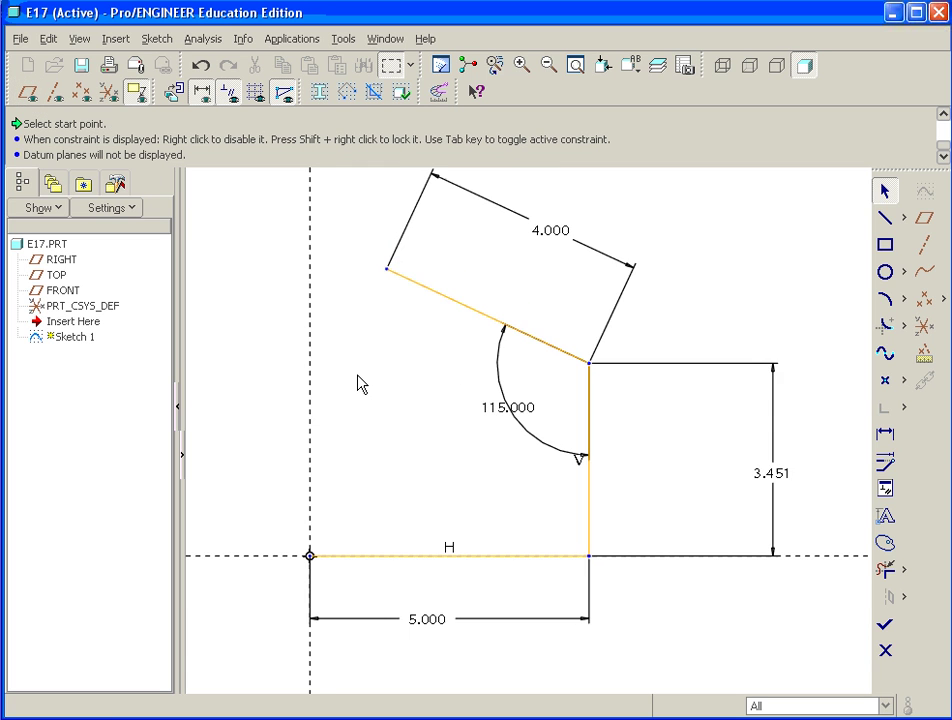
pyautogui.doubleClick(725, 452)
pyautogui.write('4')
pyautogui.press('Return')
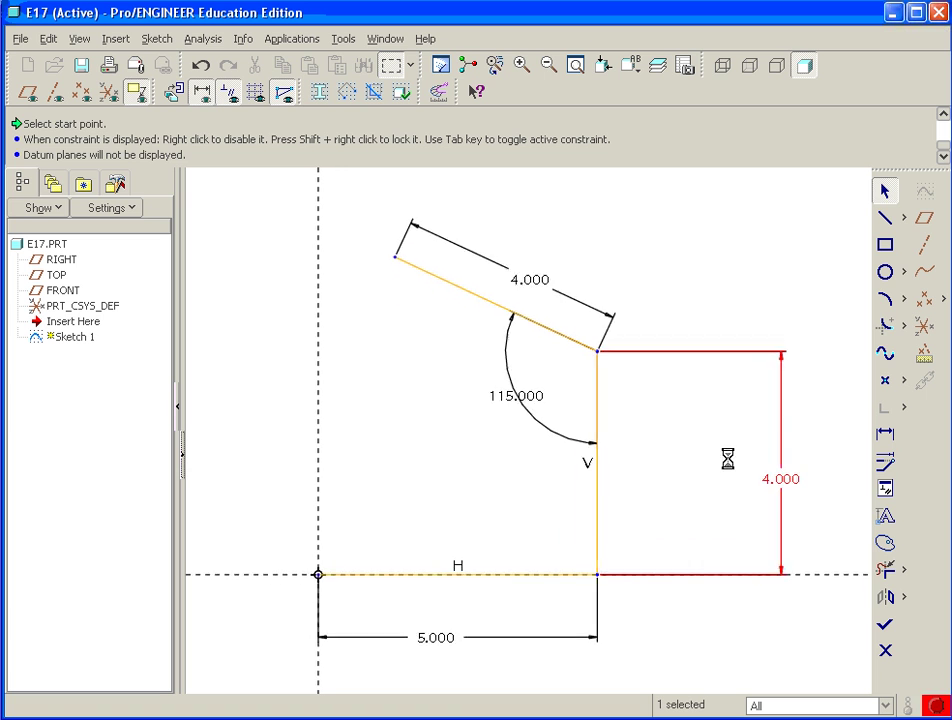
pyautogui.moveTo(814, 493); pyautogui.dragTo(750, 495)
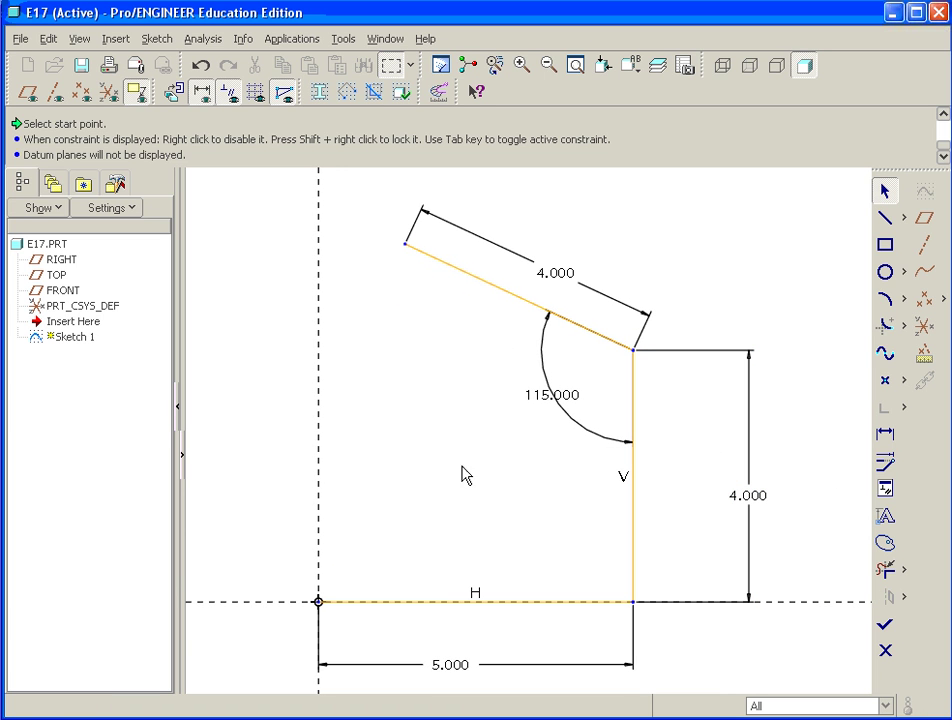
# Read step 4's Options settings in the manual: Blind 5.00, thickness 0.062, radius 0.09 inside.
pyautogui.hotkey('alt', 'Tab')
pyautogui.scroll(-5, 455, 560)
pyautogui.scroll(-12, 445, 545)
pyautogui.scroll(4, 437, 520)
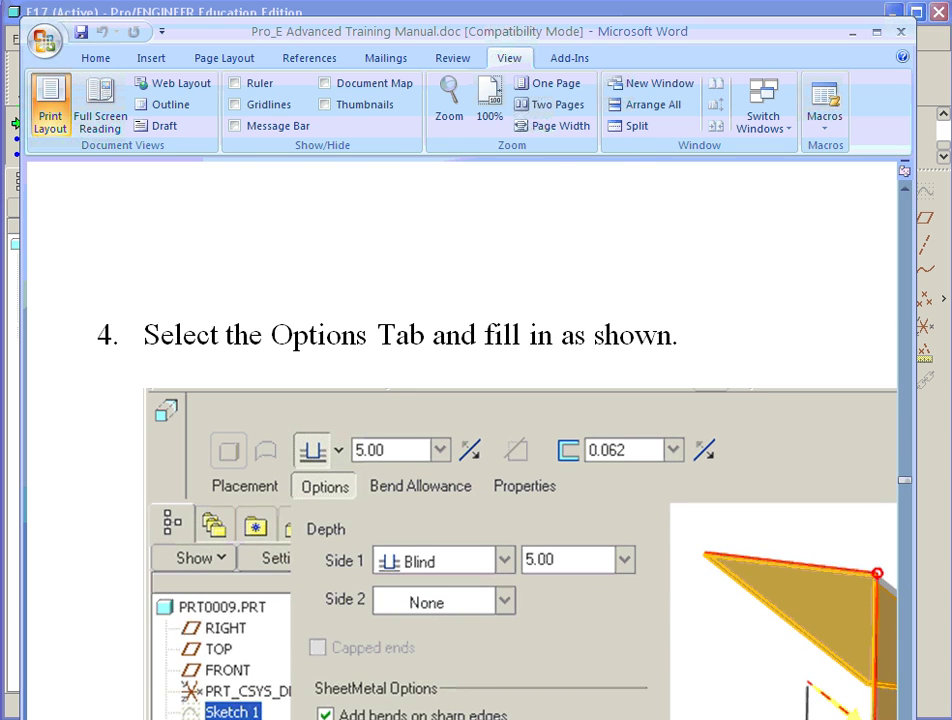
pyautogui.hscroll(8, 450, 450)
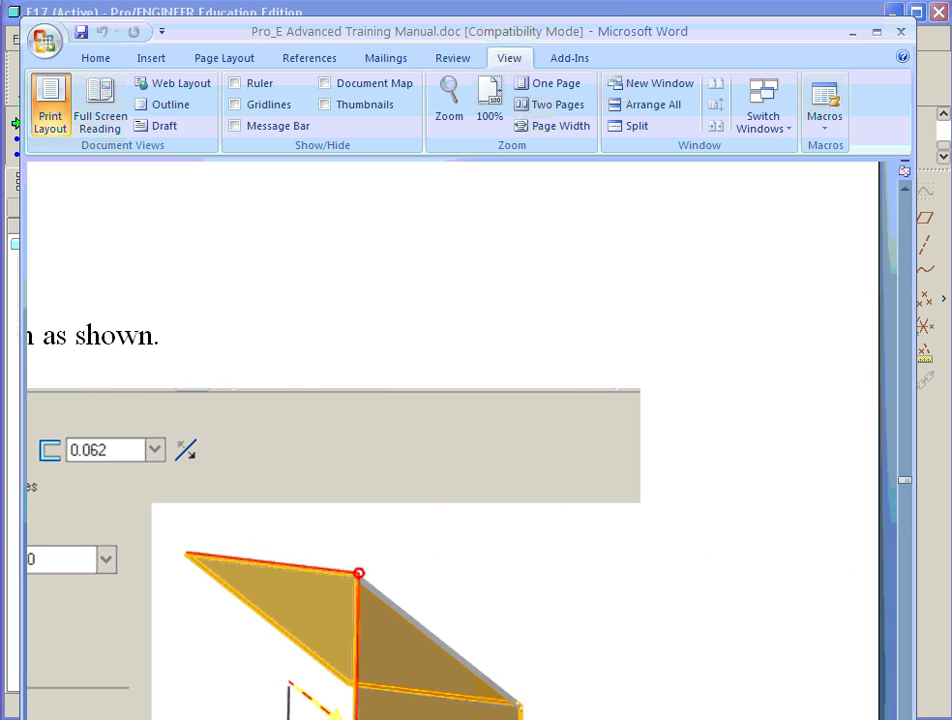
pyautogui.scroll(1, 518, 597)
pyautogui.hscroll(-20, 518, 597)
pyautogui.scroll(-4, 518, 597)
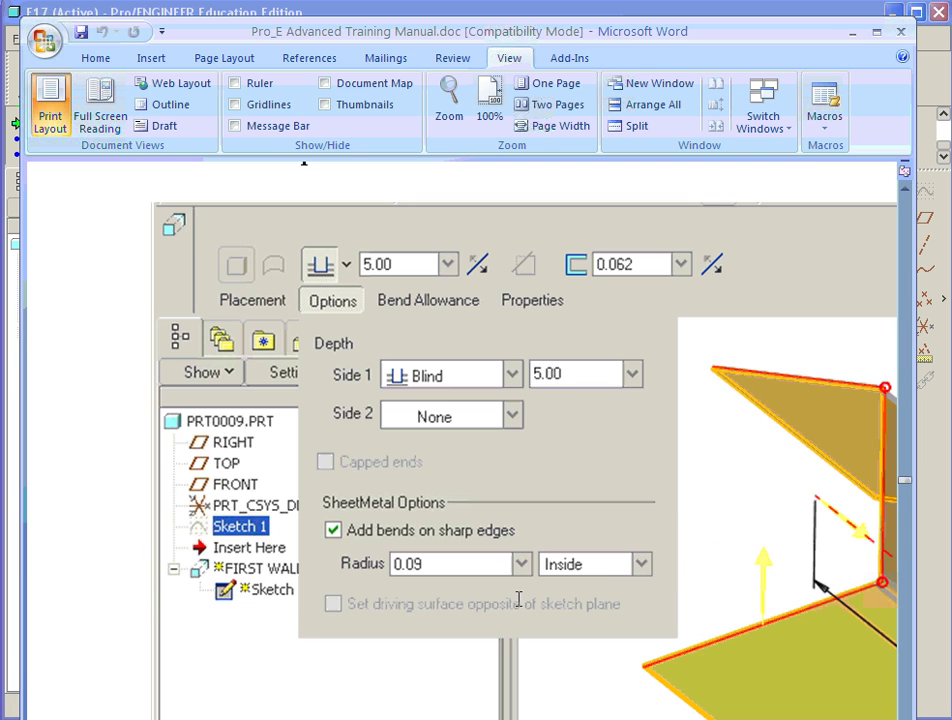
pyautogui.click(940, 540)
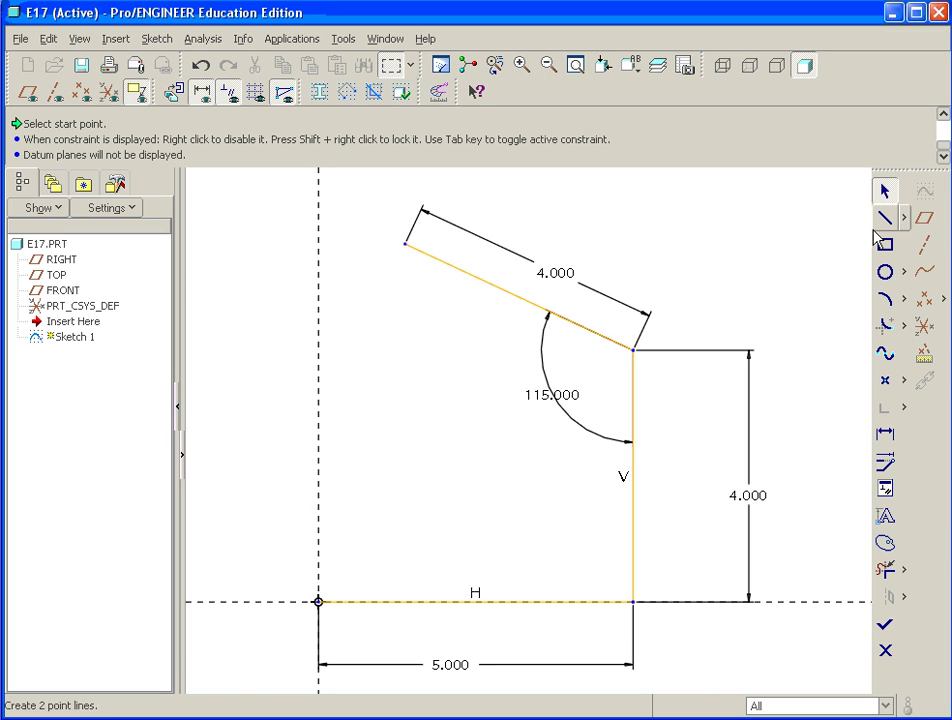
# Complete Sketch 1 and start Extrude 1, orbiting to preview the bent sheet in 3D.
pyautogui.click(886, 623)
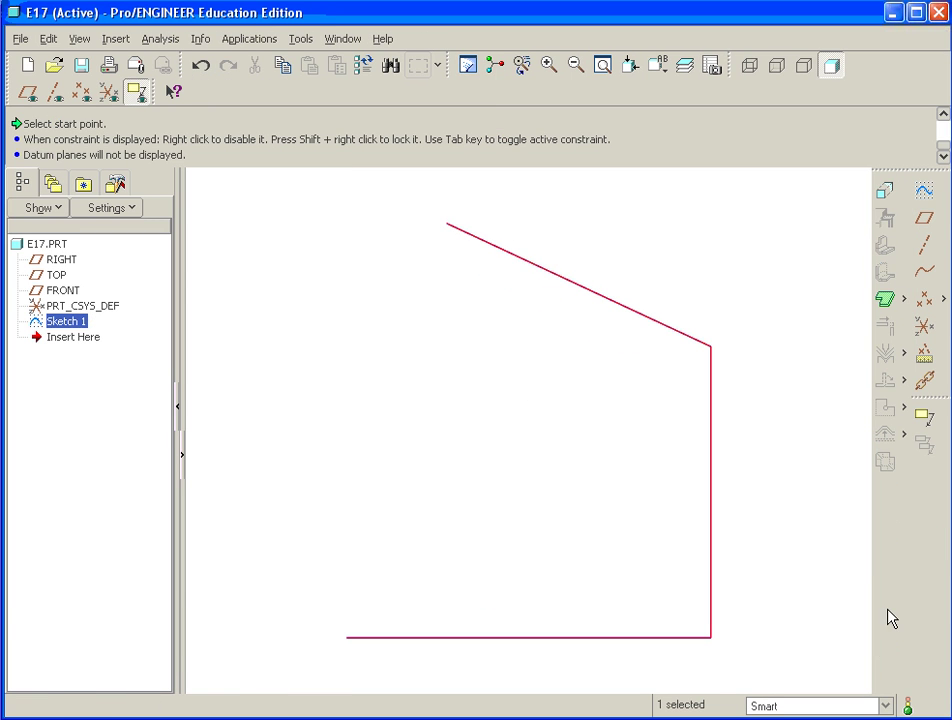
pyautogui.click(885, 195)
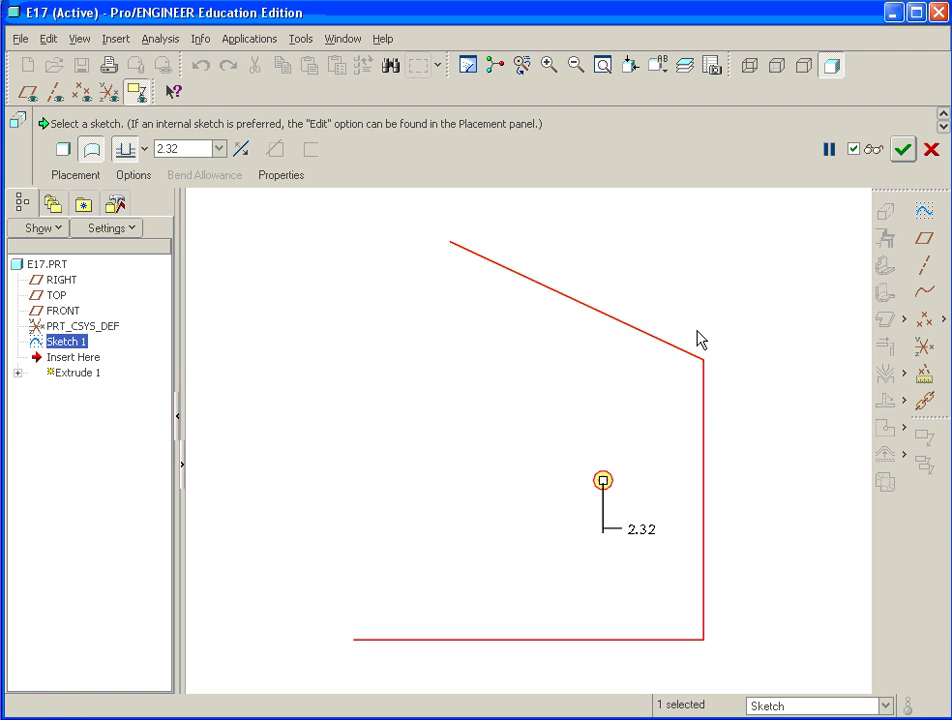
pyautogui.moveTo(631, 344)
pyautogui.mouseDown(button='middle')
pyautogui.moveTo(578, 366)
pyautogui.moveTo(593, 383)
pyautogui.moveTo(601, 446)
pyautogui.mouseUp(button='middle')
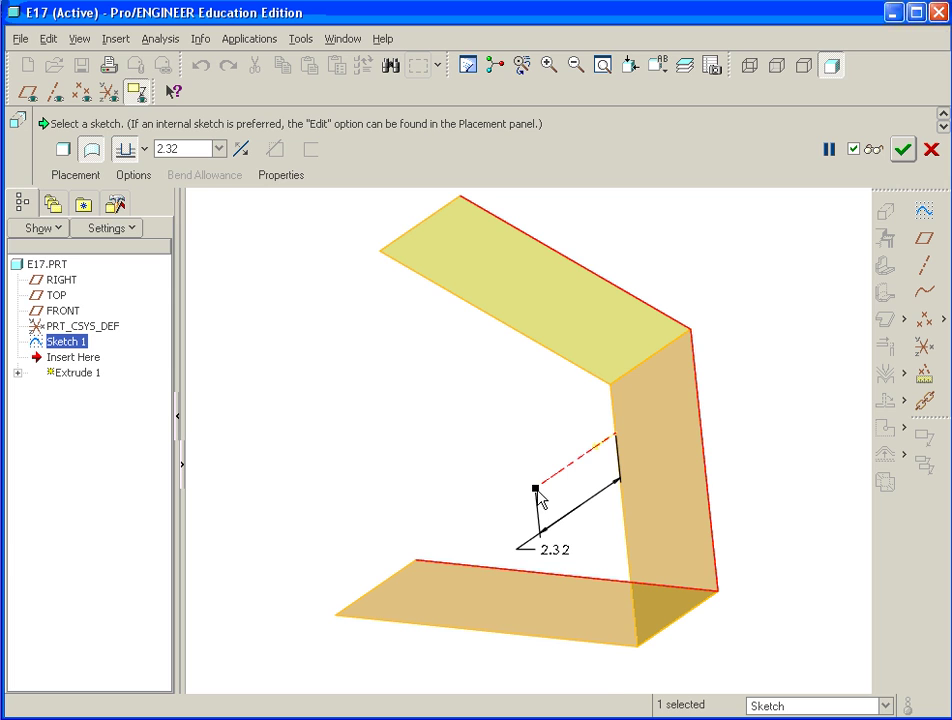
# Scroll the manual to the Options figure showing Blind 5.00, thickness 0.062, radius 0.09 Inside.
pyautogui.hotkey('alt', 'Tab')
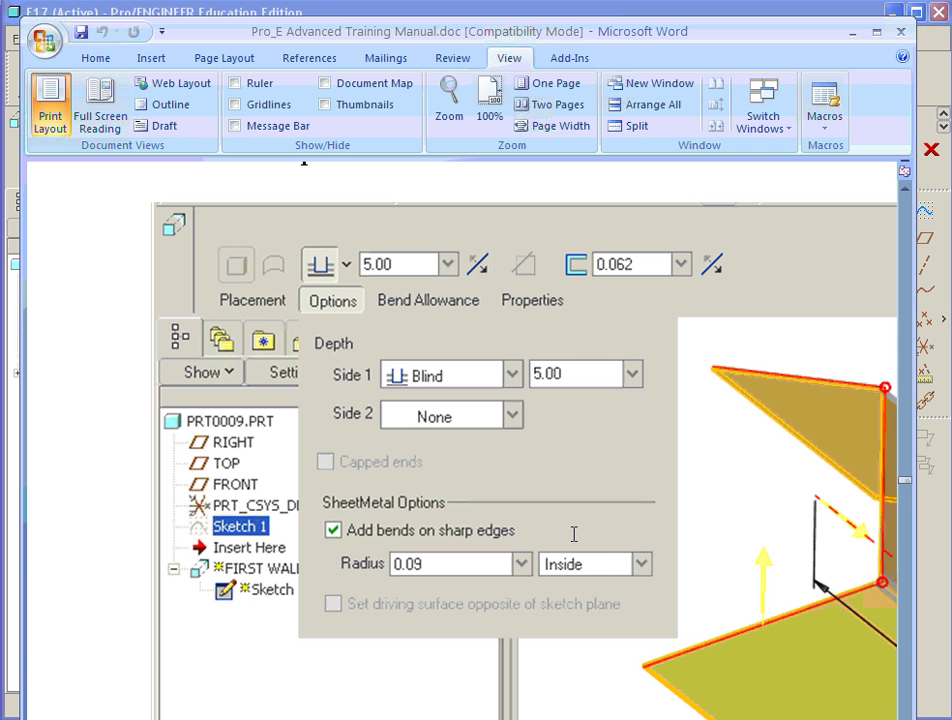
pyautogui.hscroll(5, 460, 440)
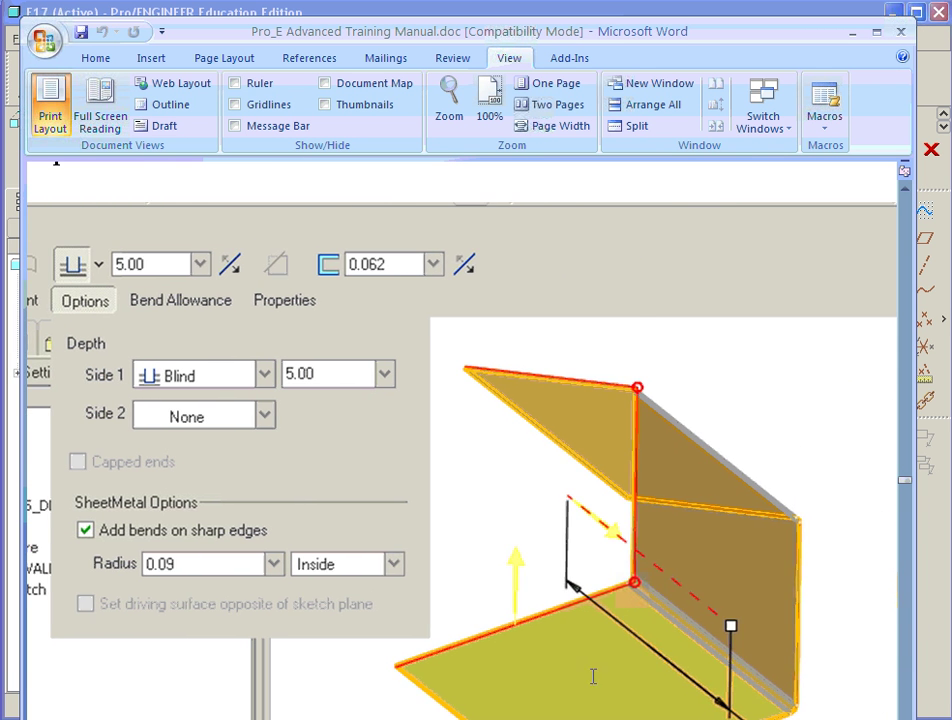
pyautogui.scroll(-4, 591, 659)
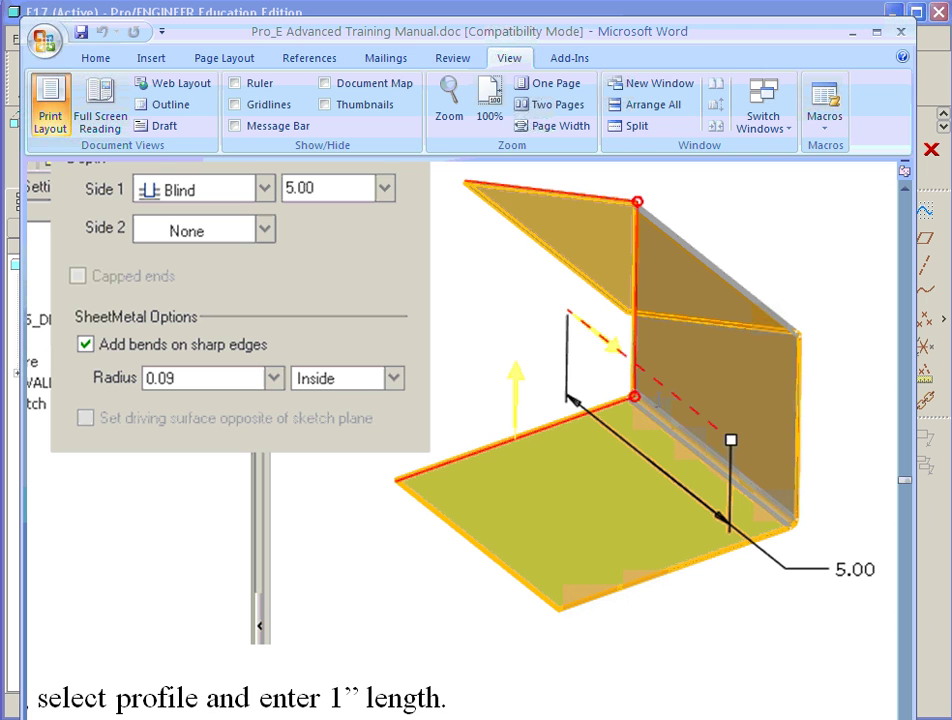
pyautogui.scroll(4, 772, 527)
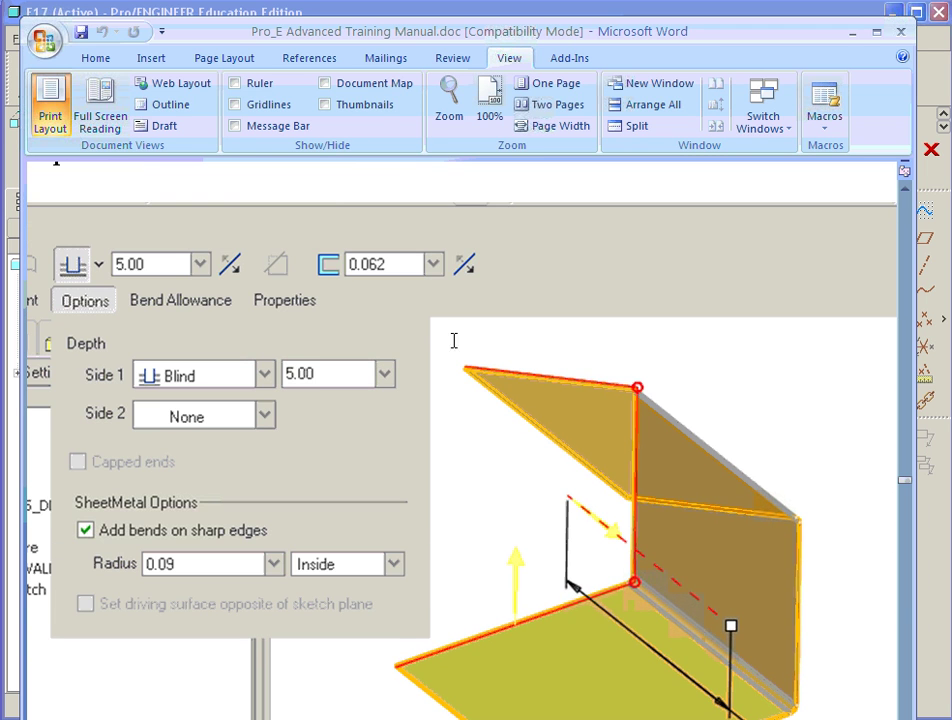
# Change the extrusion depth from 2.32 to 5.00.
pyautogui.click(930, 588)
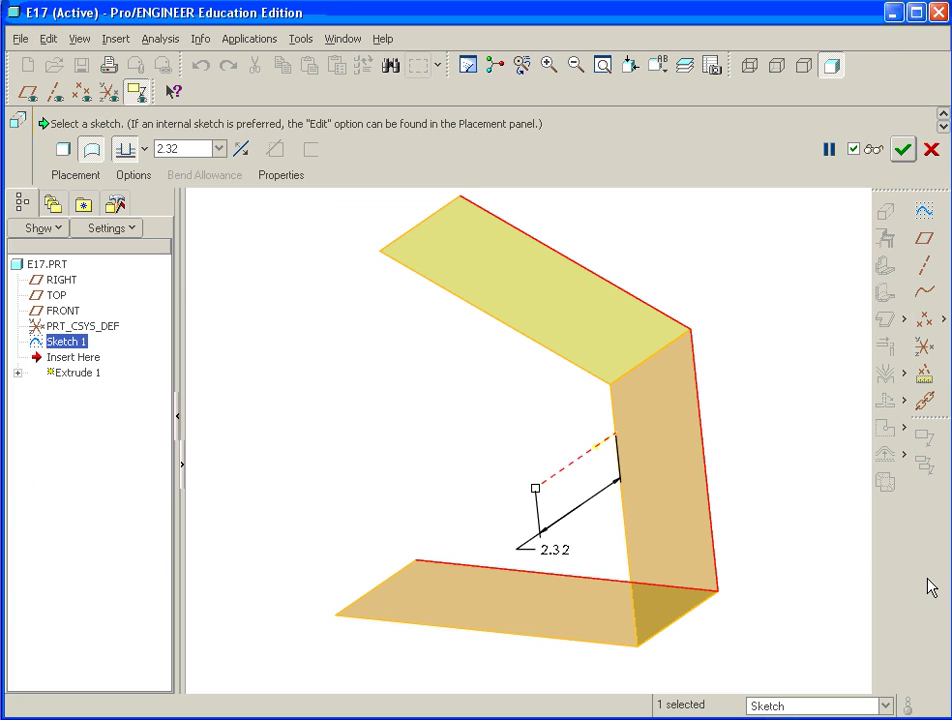
pyautogui.doubleClick(558, 550)
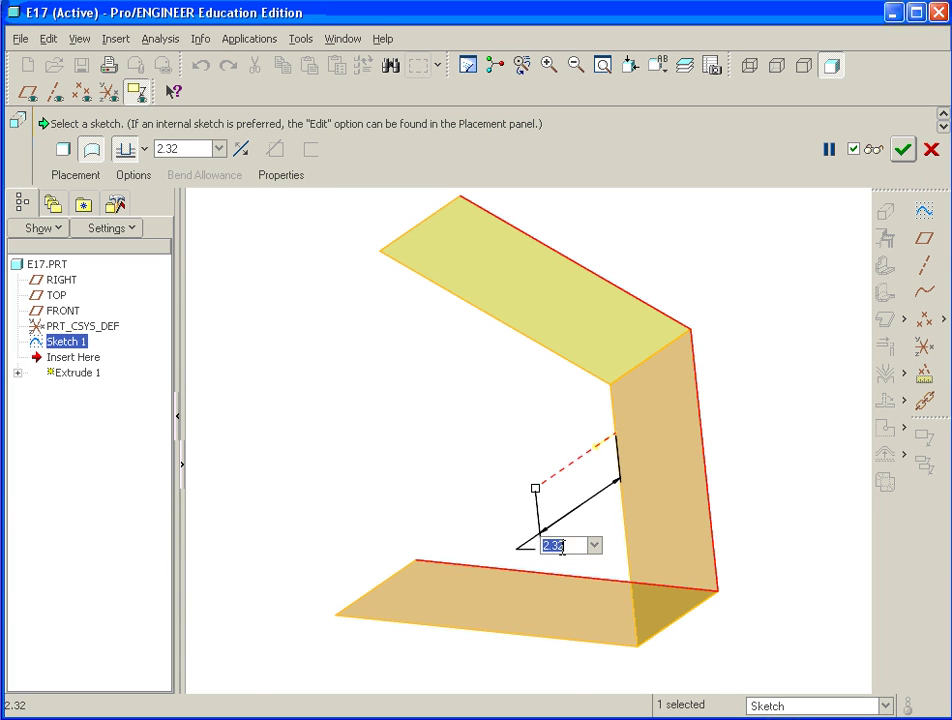
pyautogui.write('5')
pyautogui.press('Return')
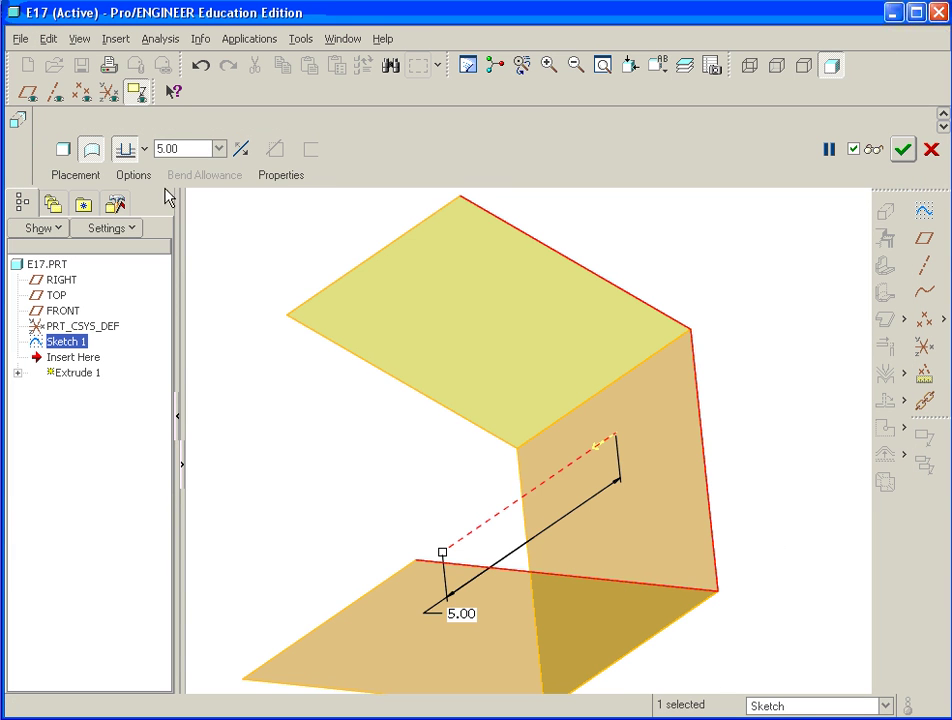
# Make the extrusion a solid first wall with 0.062 thickness.
pyautogui.click(64, 153)
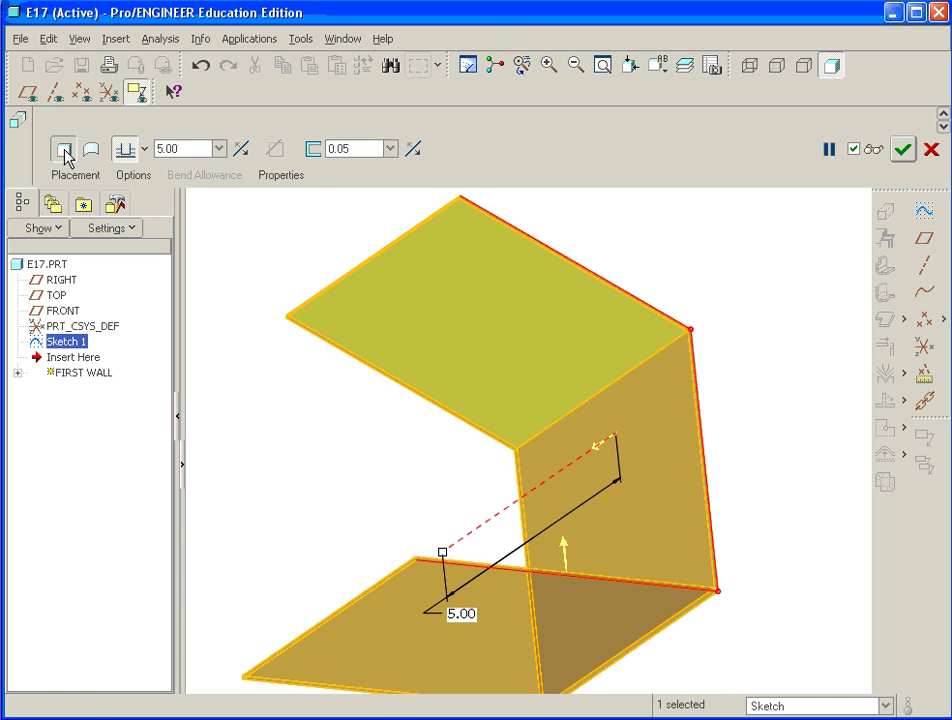
pyautogui.doubleClick(339, 148)
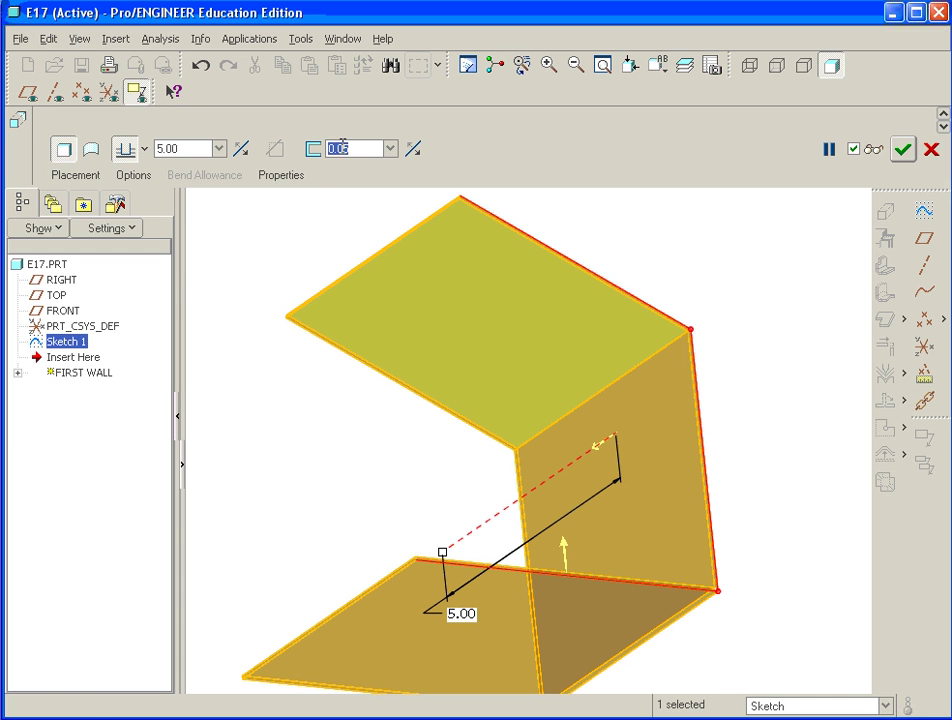
pyautogui.write('0.03')
pyautogui.press('BackSpace')
pyautogui.write('6')
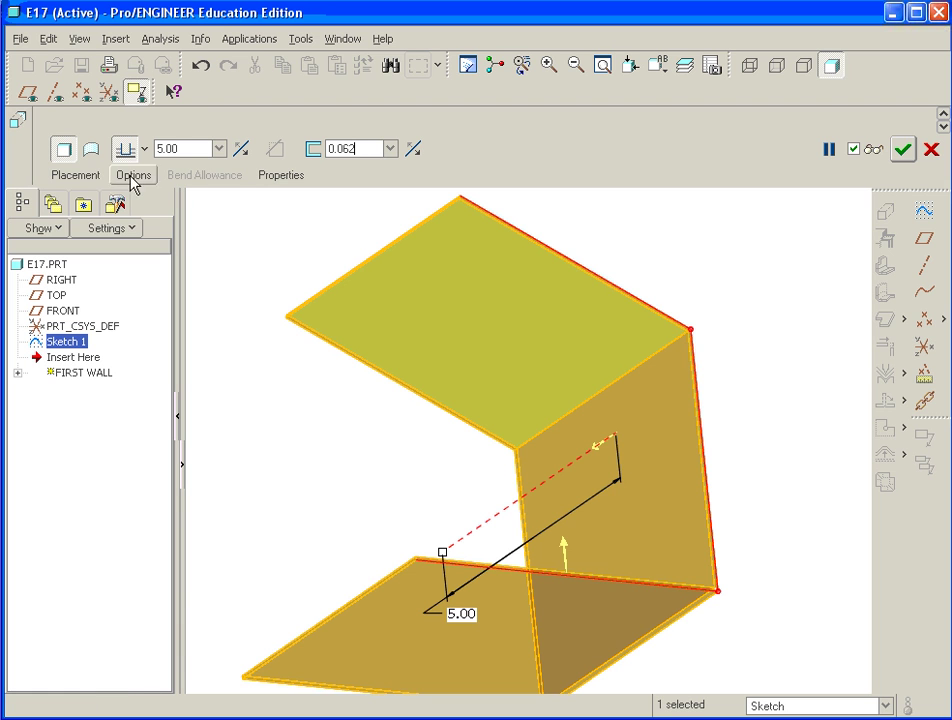
pyautogui.click(85, 176)
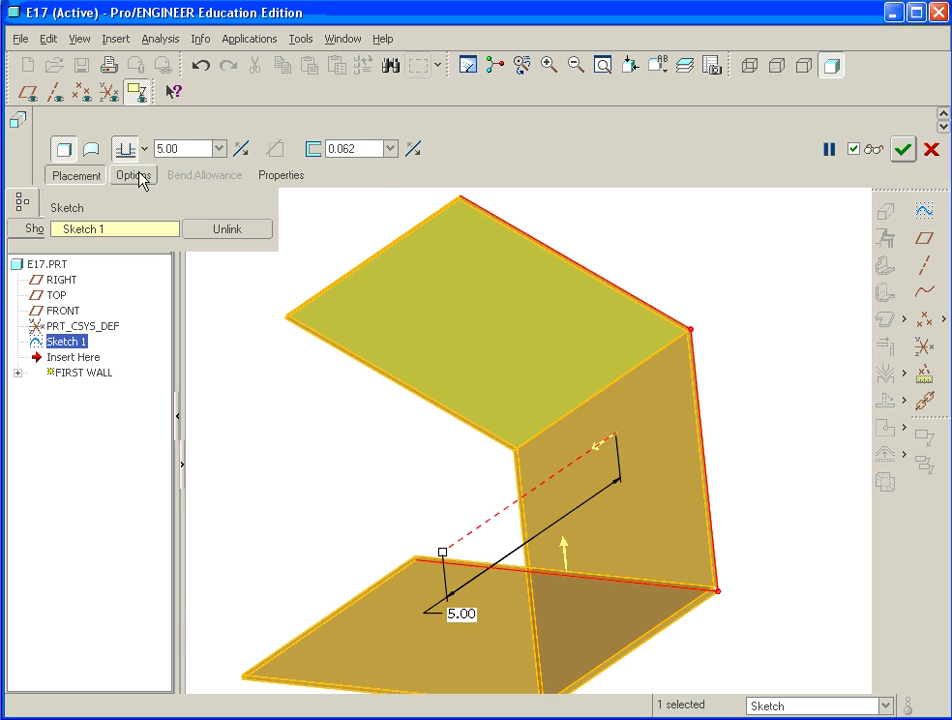
# Turn on bends at sharp edges with a 0.09 inside bend radius.
pyautogui.click(132, 178)
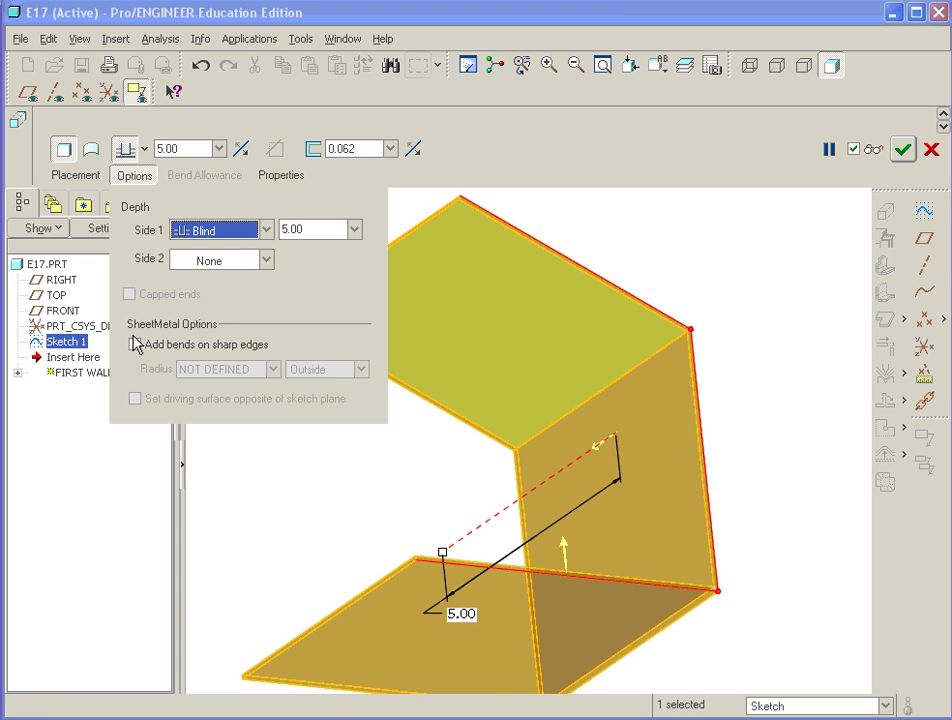
pyautogui.click(135, 344)
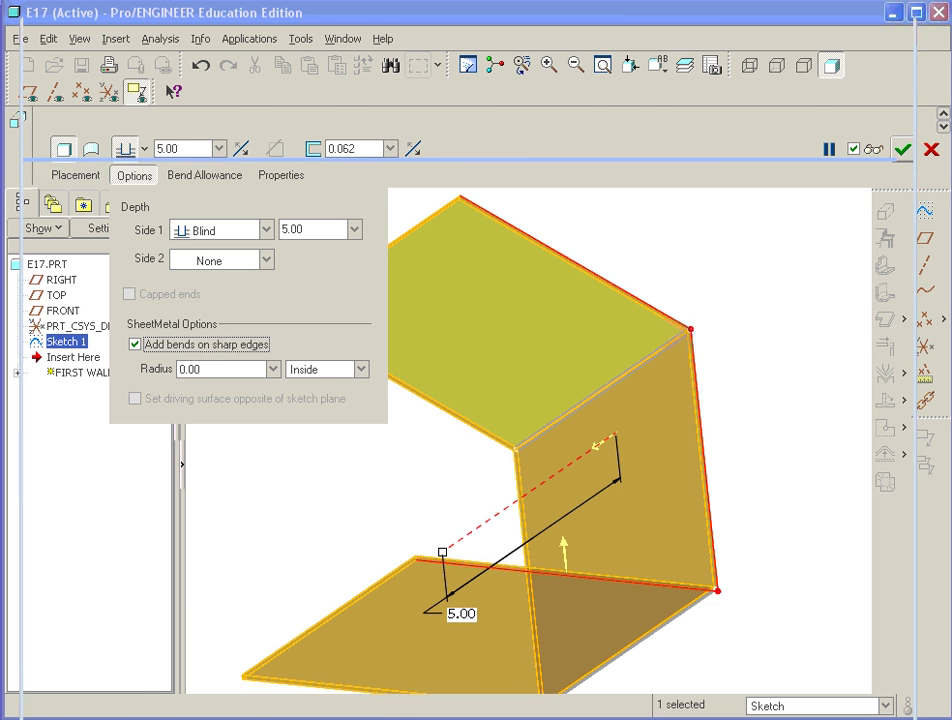
pyautogui.hotkey('alt', 'Tab')
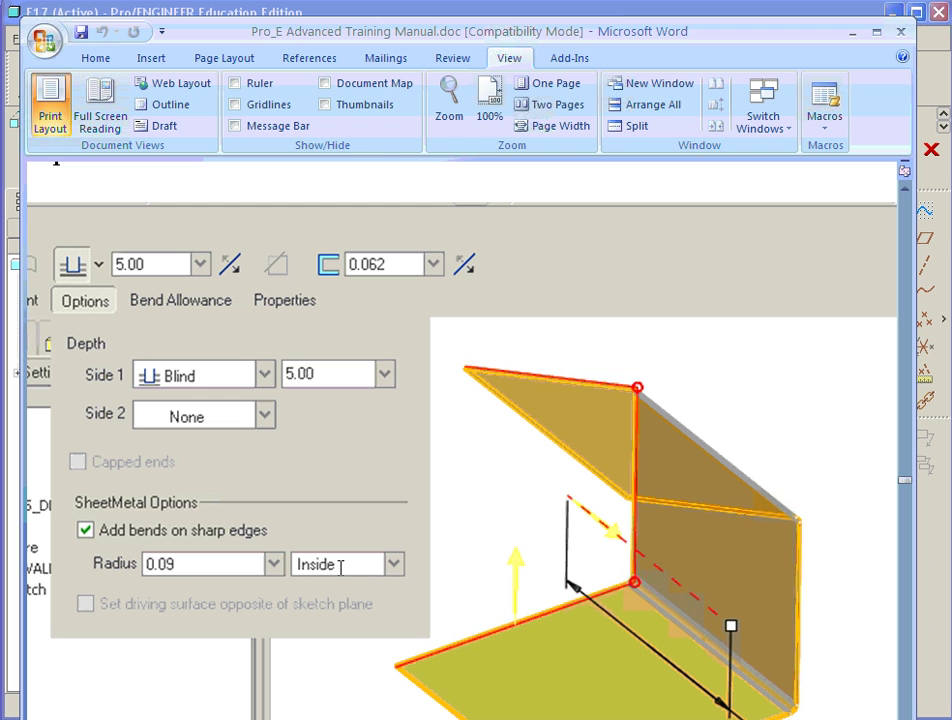
pyautogui.hotkey('alt', 'Tab')
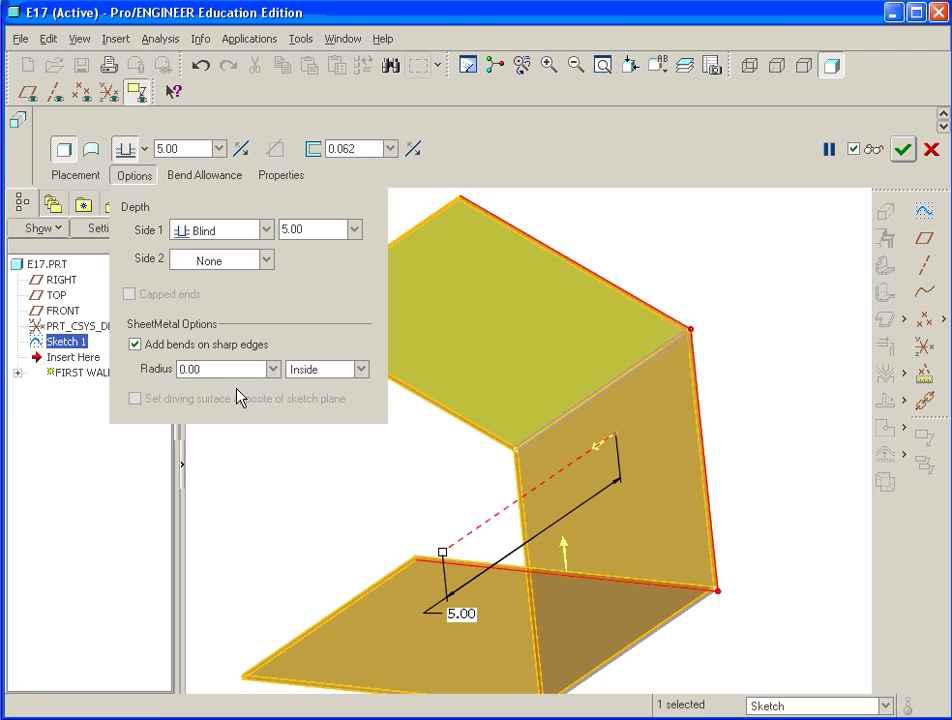
pyautogui.click(212, 369)
pyautogui.doubleClick(208, 369)
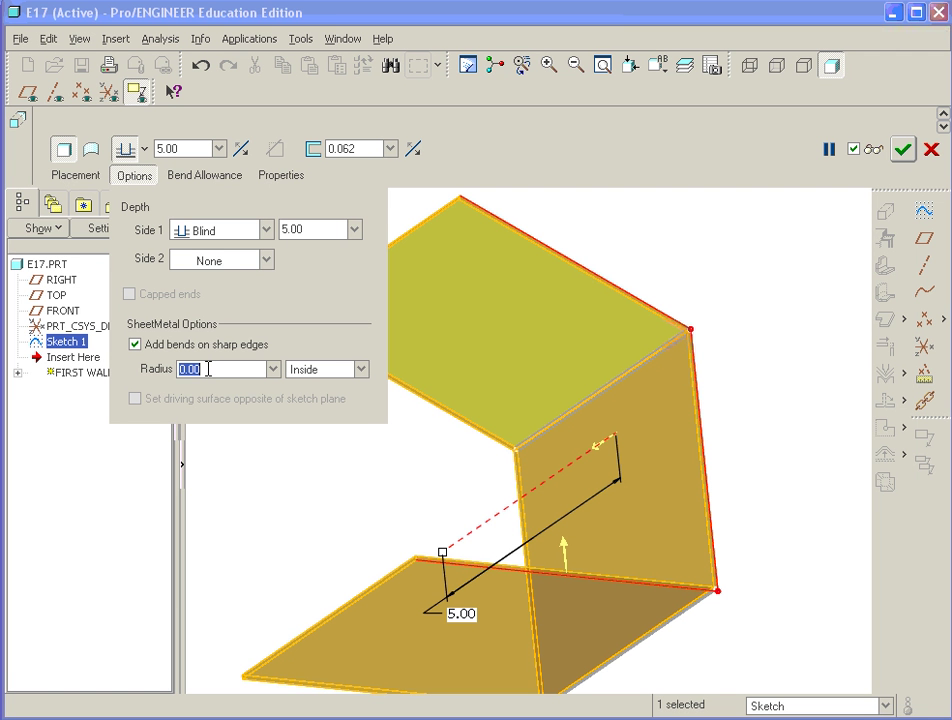
pyautogui.write('.09')
pyautogui.click(324, 371)
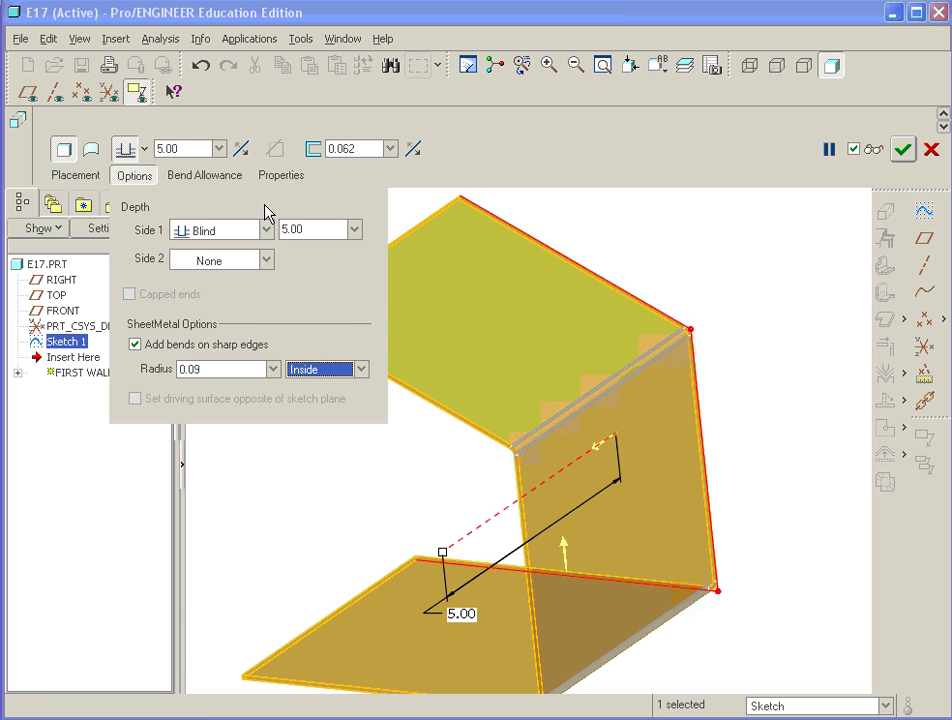
# Set a feature-specific bend allowance with K factor 0.32 and finish the first wall.
pyautogui.click(204, 176)
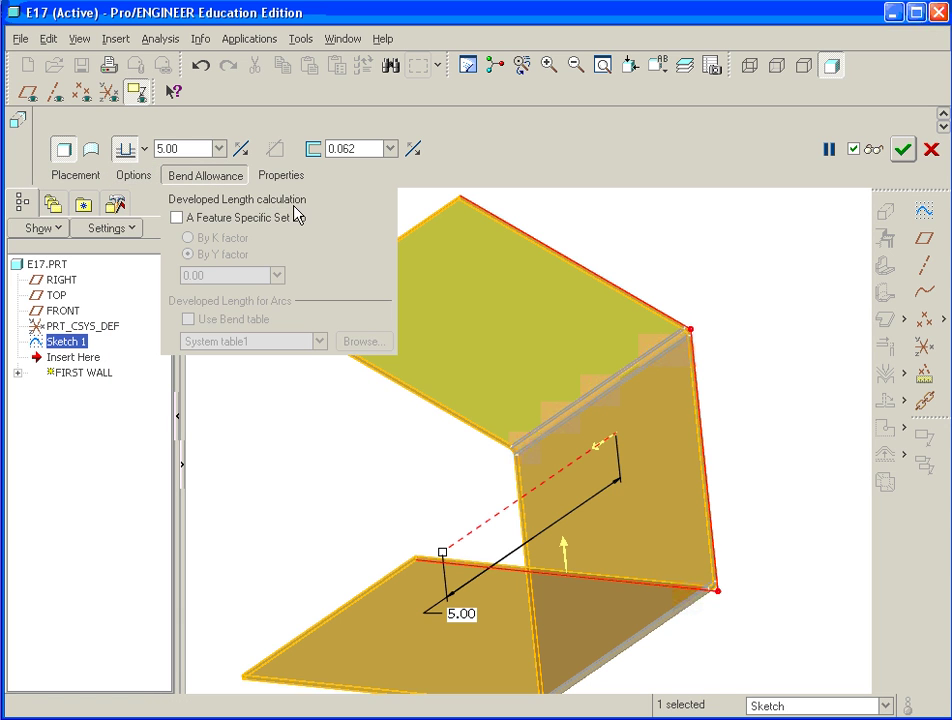
pyautogui.click(177, 218)
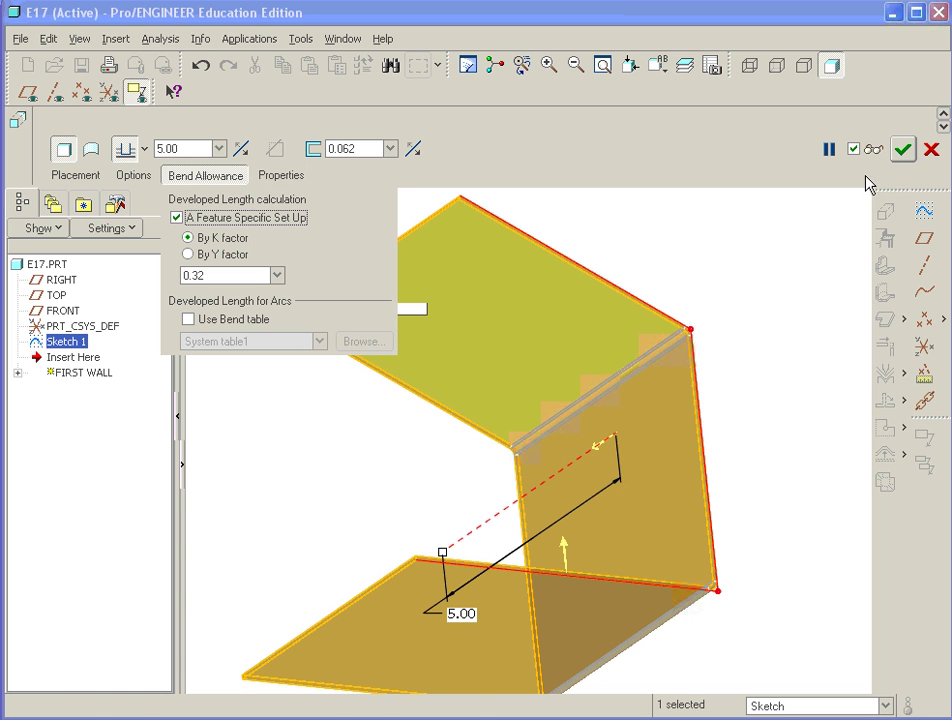
pyautogui.click(903, 151)
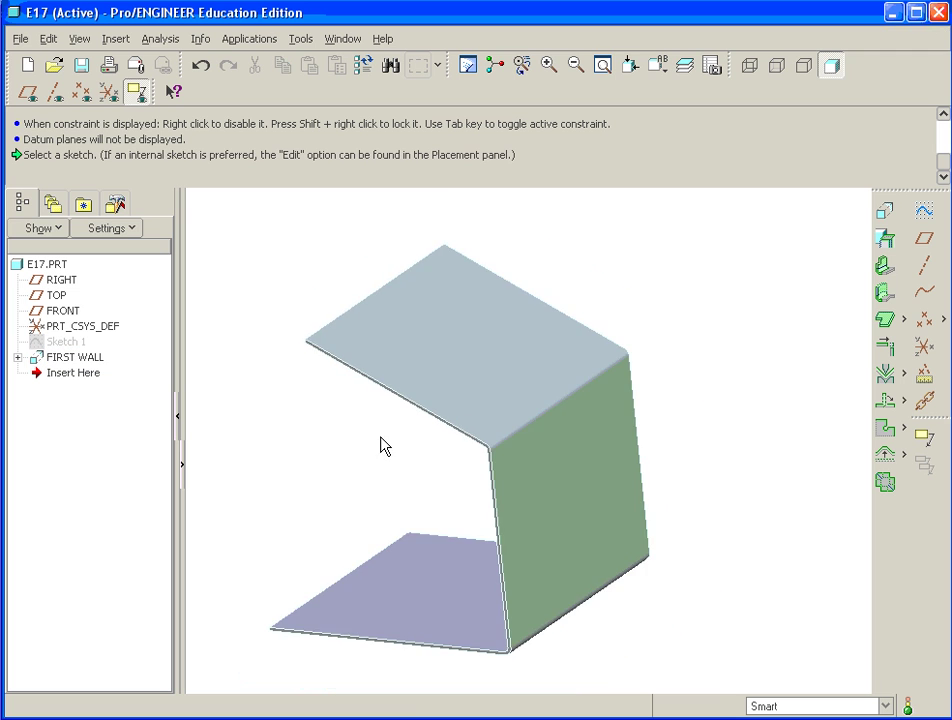
# Orbit the part to inspect the bends, then bring up the Word manual.
pyautogui.moveTo(402, 450)
pyautogui.mouseDown(button='middle')
pyautogui.moveTo(461, 442)
pyautogui.moveTo(587, 606)
pyautogui.mouseUp(button='middle')
pyautogui.scroll(-5, 691, 652)
pyautogui.scroll(2, 640, 633)
pyautogui.scroll(4, 597, 538)
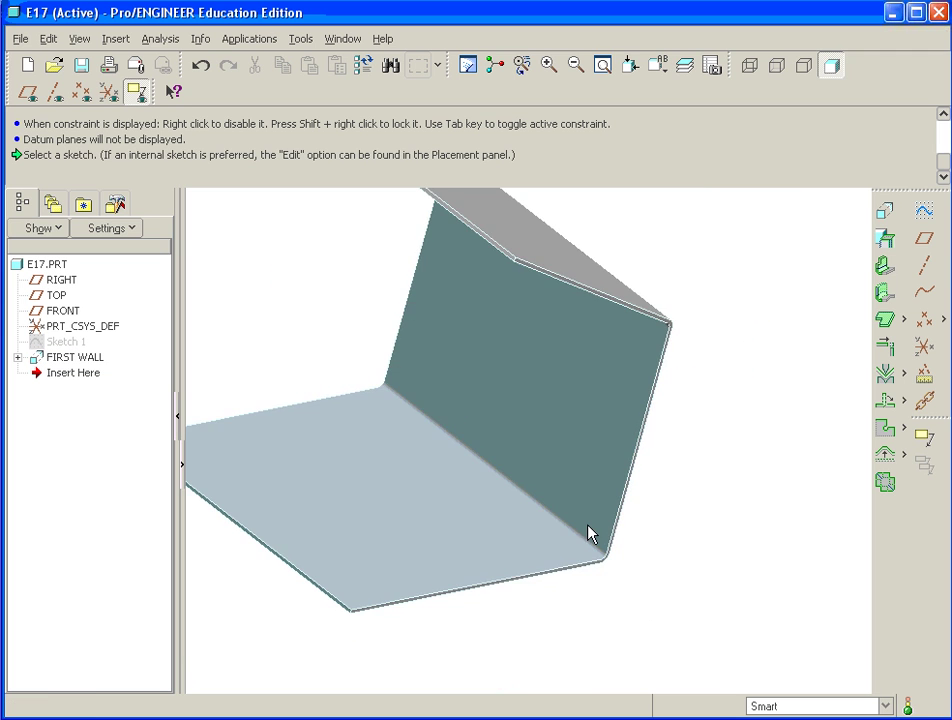
pyautogui.hotkey('alt', 'Tab')
pyautogui.scroll(-15, 420, 541)
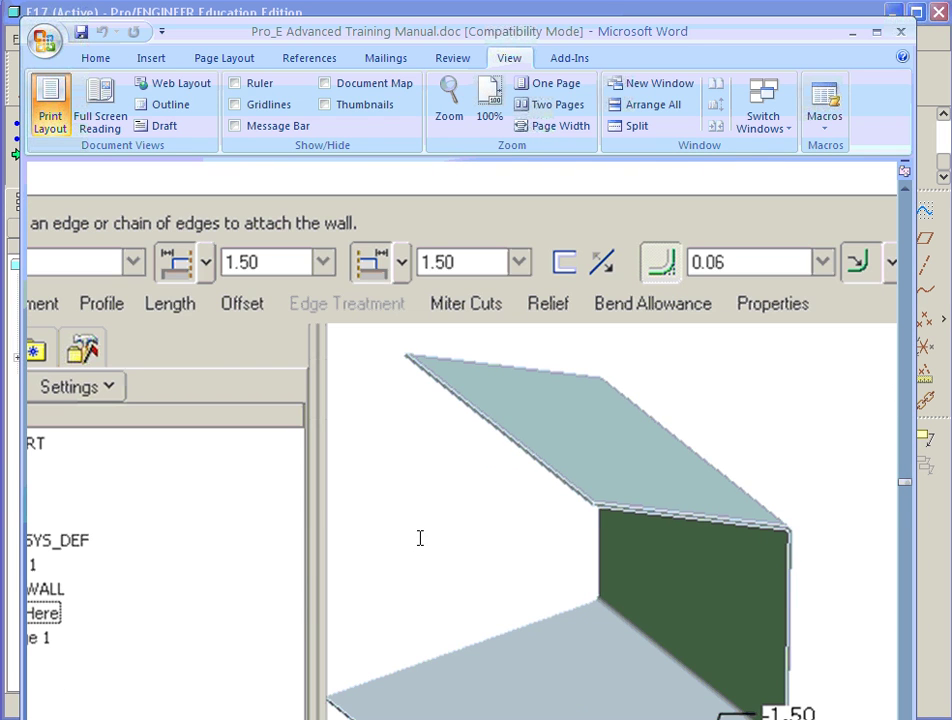
# Find the manual's flange figure with 1.50 lengths and 0.06 radius, then return to Pro/ENGINEER.
pyautogui.scroll(-5, 420, 538)
pyautogui.scroll(3, 419, 538)
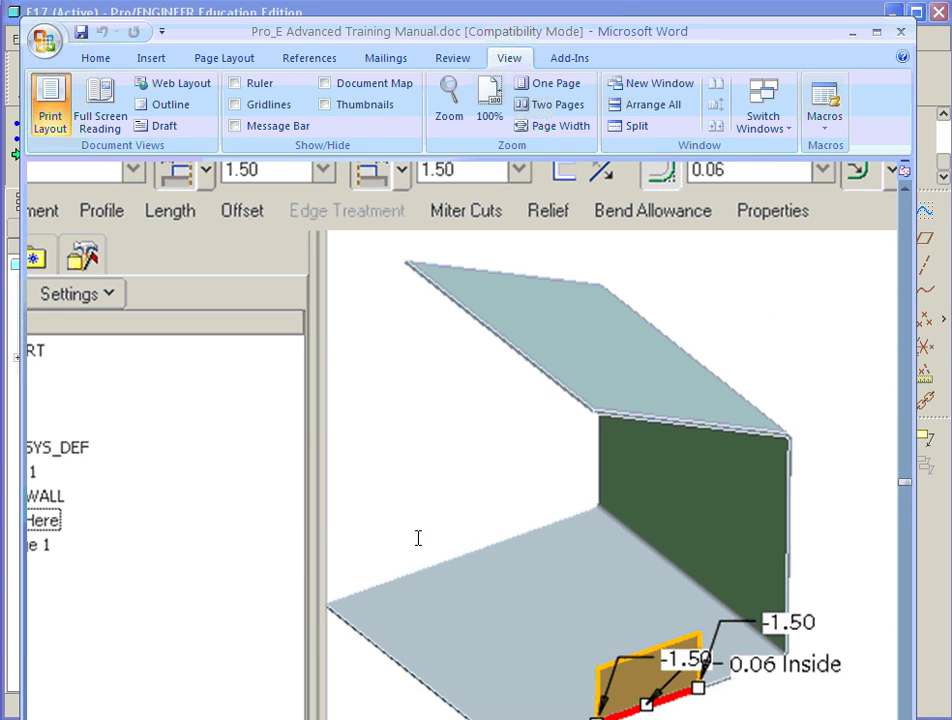
pyautogui.moveTo(525, 34); pyautogui.dragTo(529, 0)
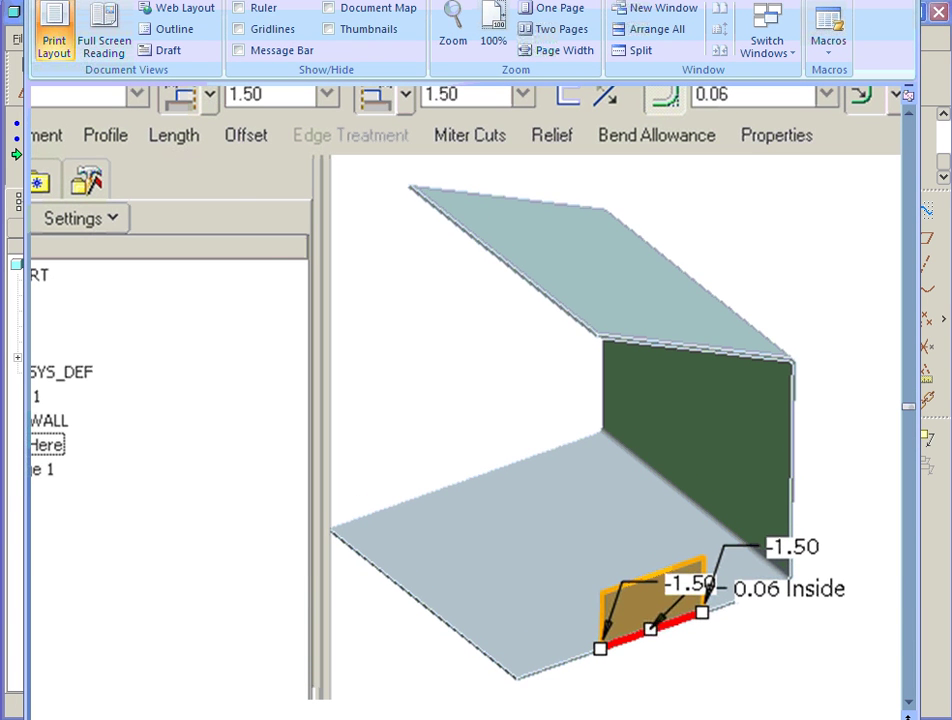
pyautogui.hscroll(-5, 479, 634)
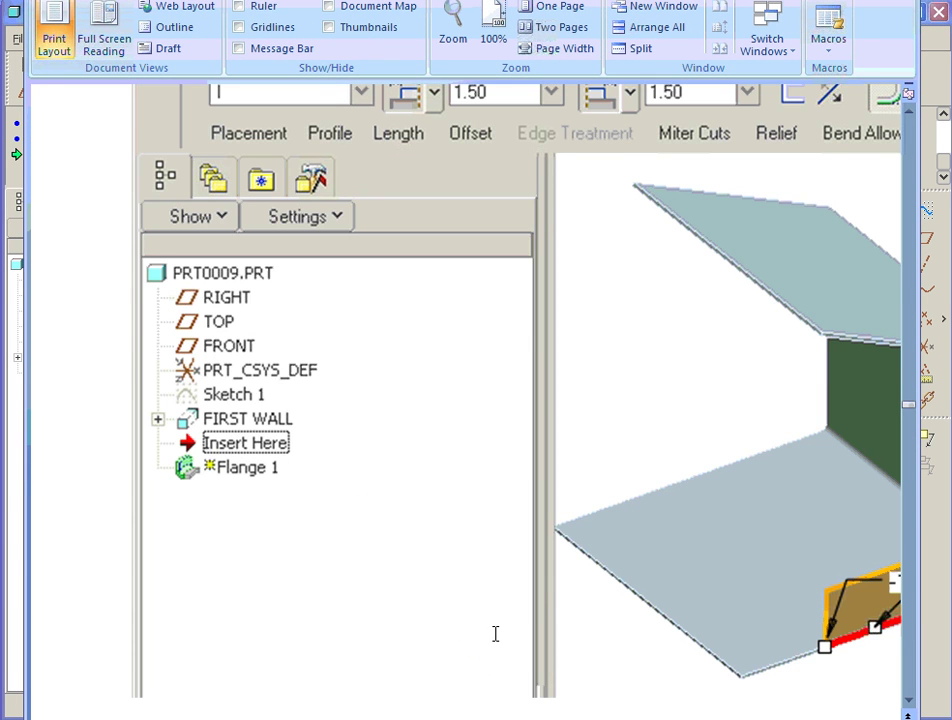
pyautogui.scroll(2, 495, 634)
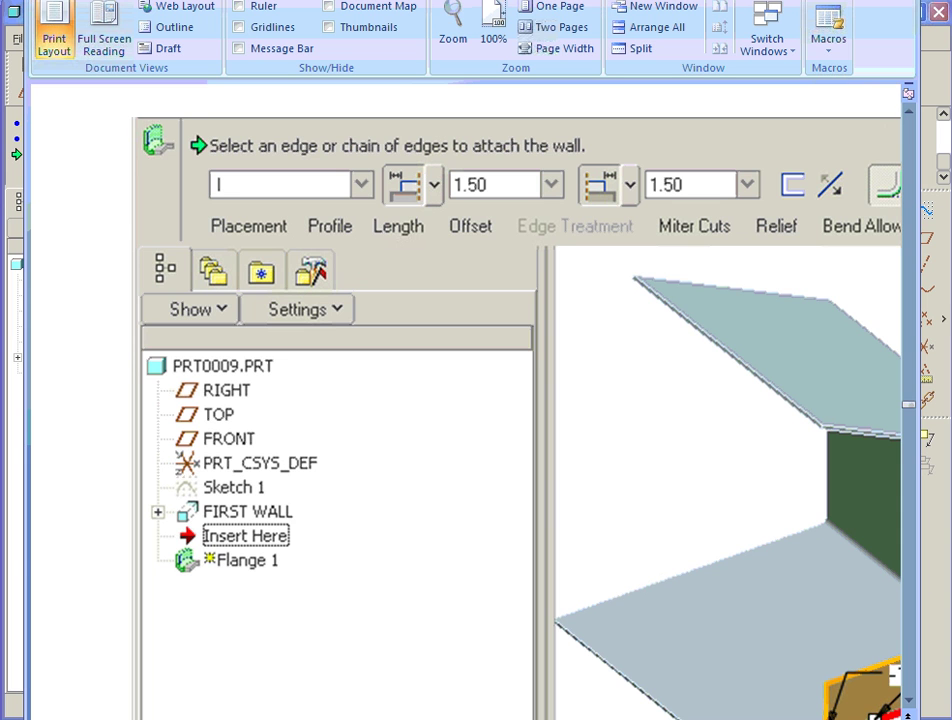
pyautogui.hscroll(5, 466, 403)
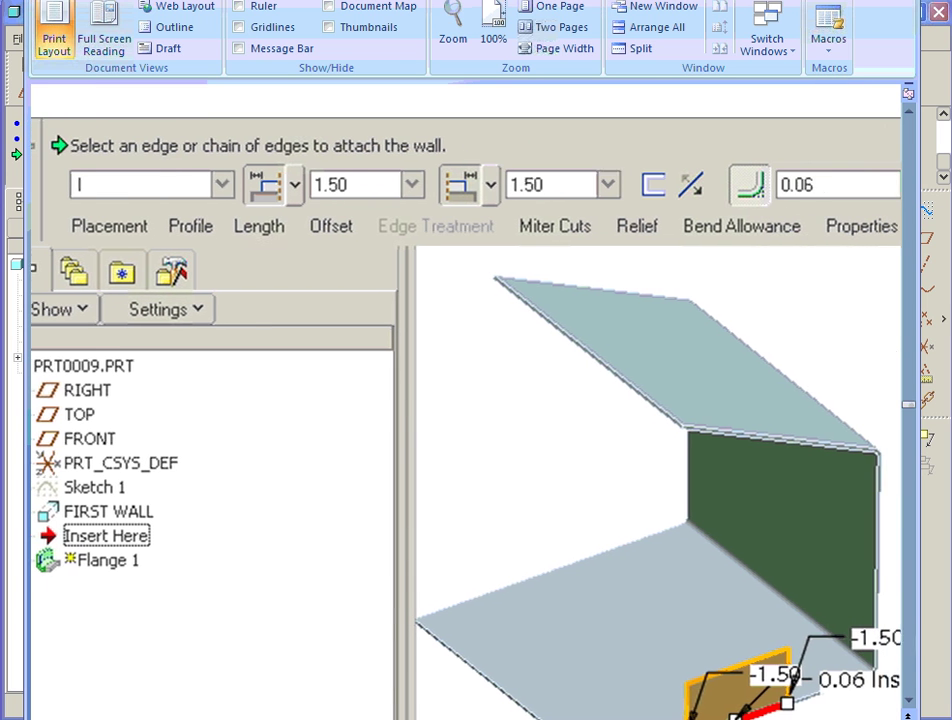
pyautogui.hscroll(4, 466, 403)
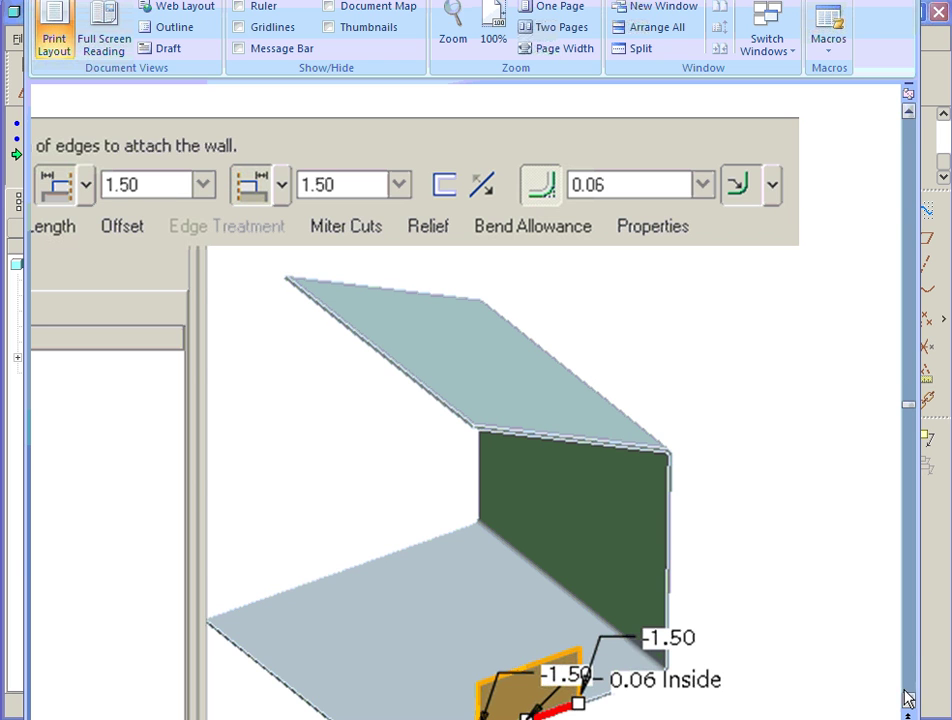
pyautogui.click(935, 623)
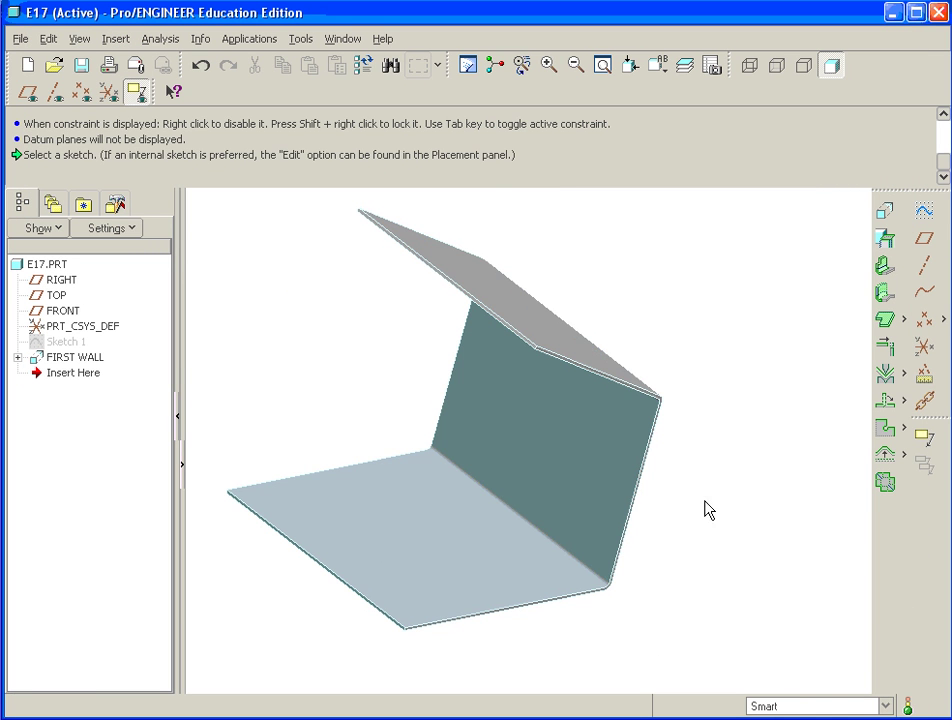
# Attach a flange to the lower wall's front edge and trim both ends inward.
pyautogui.click(885, 293)
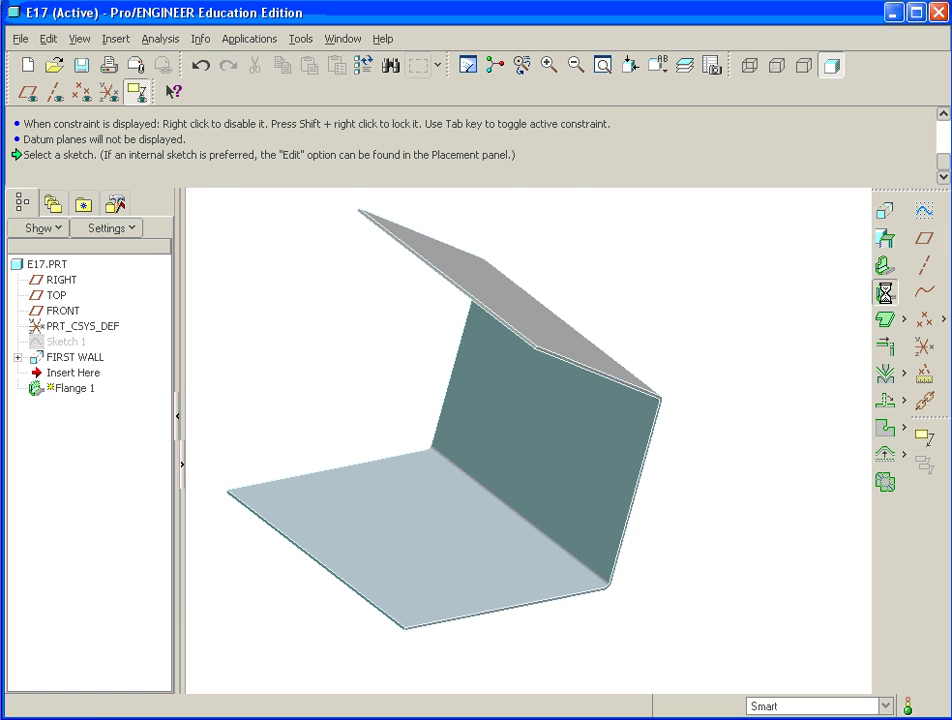
pyautogui.click(500, 614)
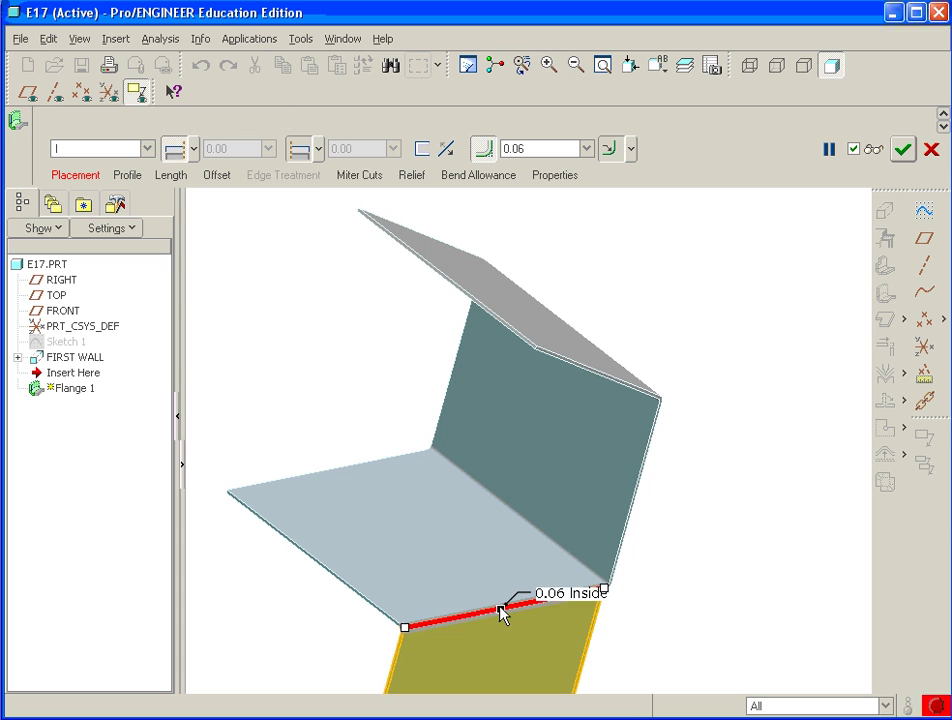
pyautogui.scroll(-2, 549, 578)
pyautogui.moveTo(538, 606); pyautogui.dragTo(510, 612, button='middle')
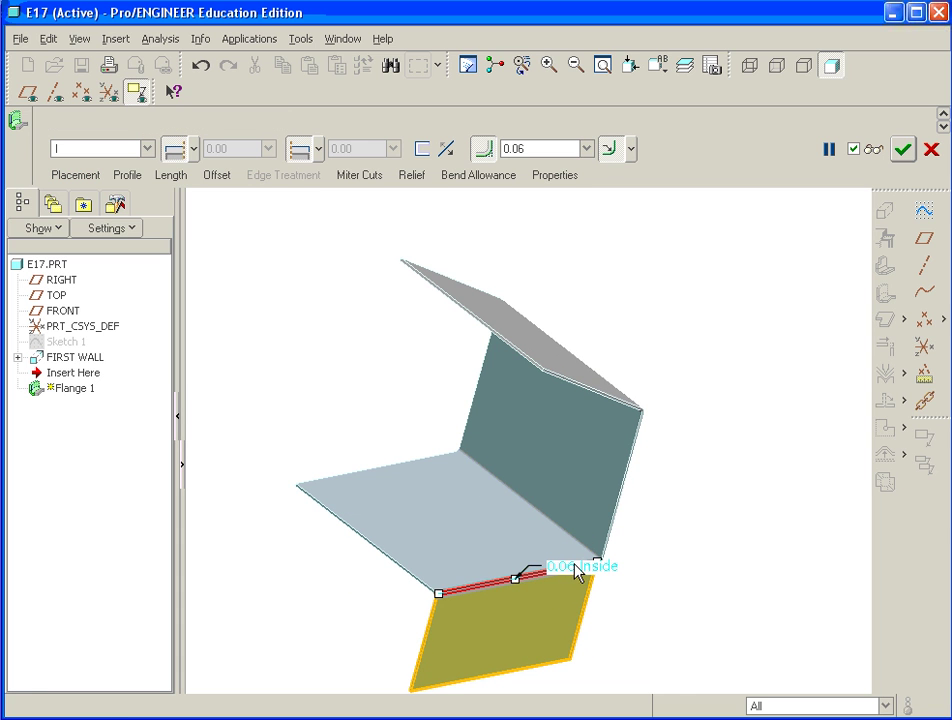
pyautogui.scroll(2, 441, 597)
pyautogui.moveTo(441, 597); pyautogui.dragTo(491, 588)
pyautogui.moveTo(597, 561); pyautogui.dragTo(566, 569)
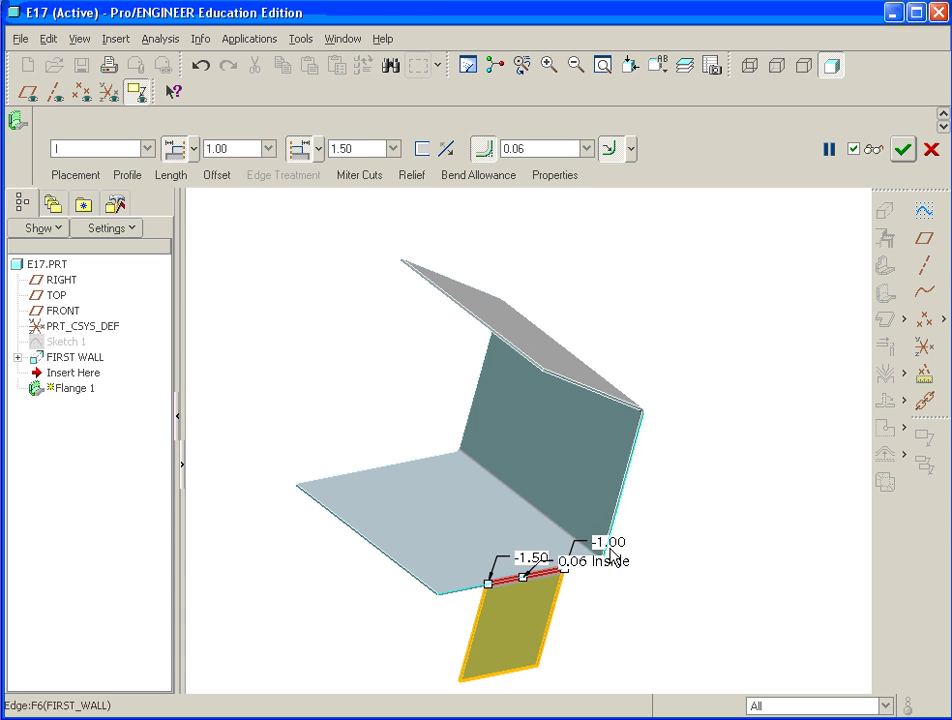
# Change the flange's end offset from -1.00 to -1.50.
pyautogui.doubleClick(608, 545)
pyautogui.click(615, 538)
pyautogui.write('50')
pyautogui.press('Return')
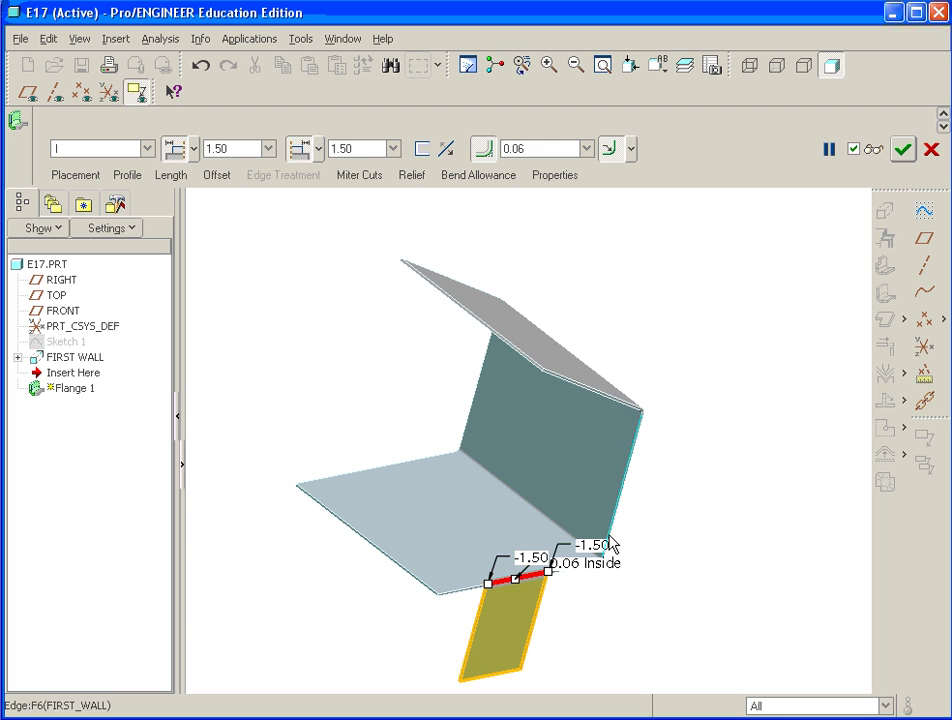
# Change the flange profile length from 2.55 to -1 for a 1.00-high flipped flange.
pyautogui.click(128, 177)
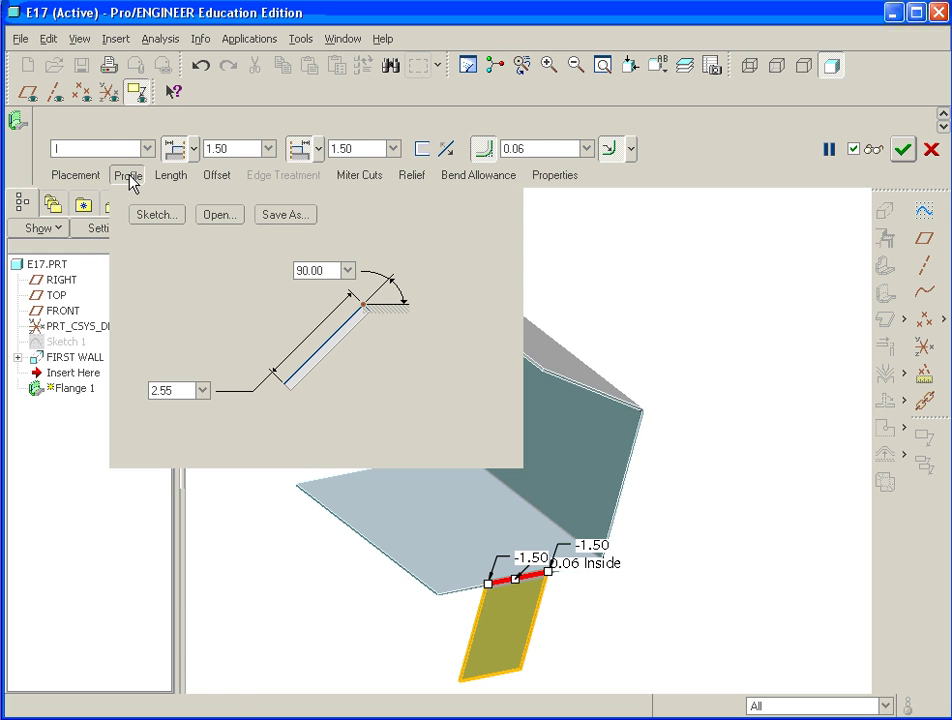
pyautogui.doubleClick(180, 390)
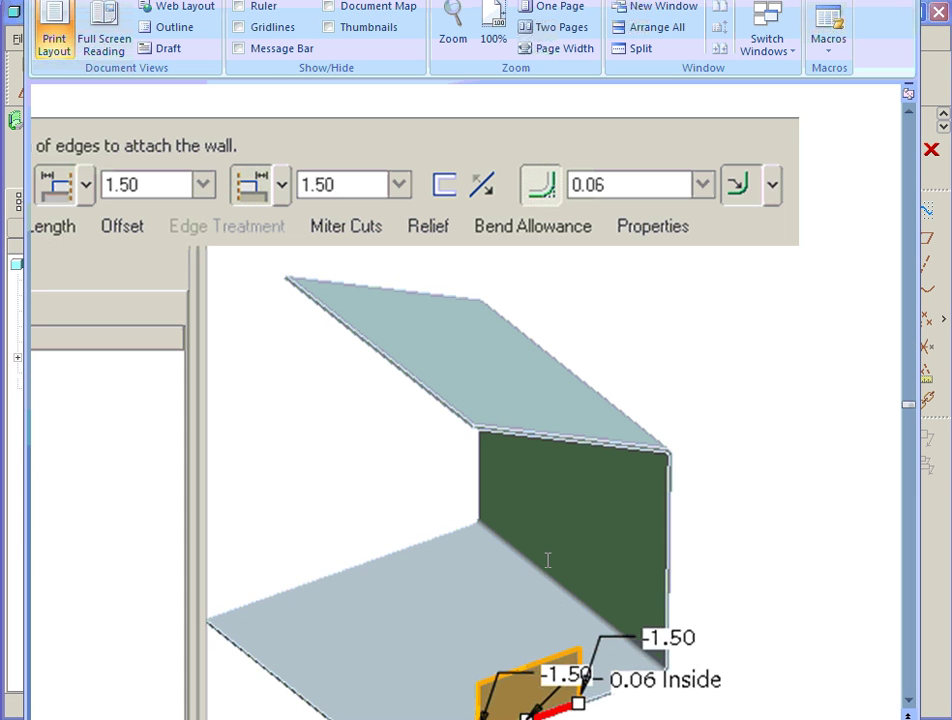
pyautogui.scroll(2, 547, 557)
pyautogui.scroll(-1, 544, 557)
pyautogui.scroll(3, 600, 600)
pyautogui.scroll(-1, 612, 614)
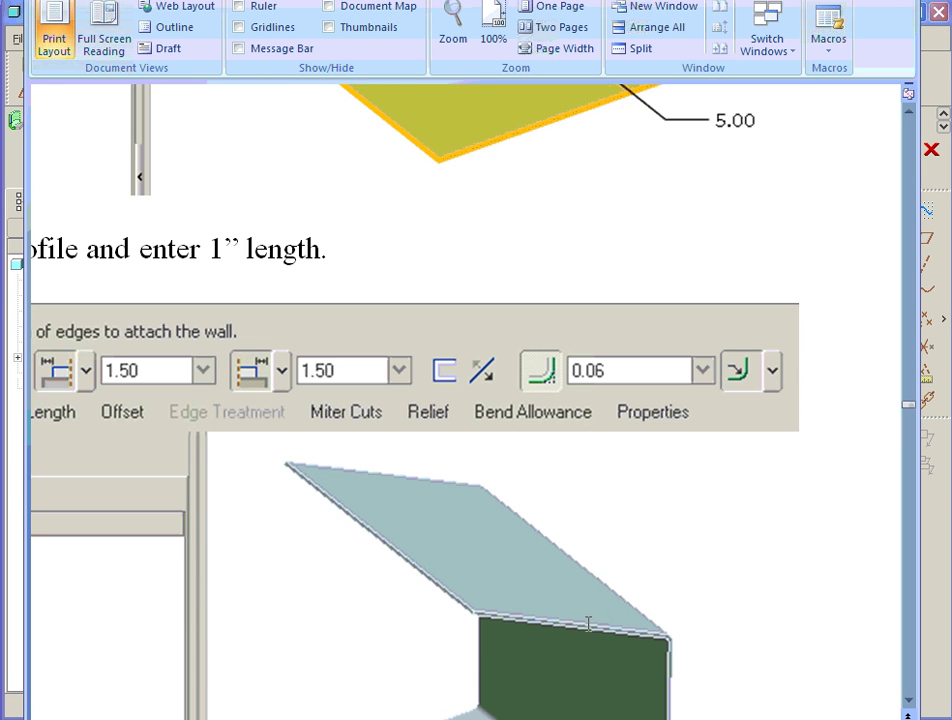
pyautogui.scroll(-1, 589, 624)
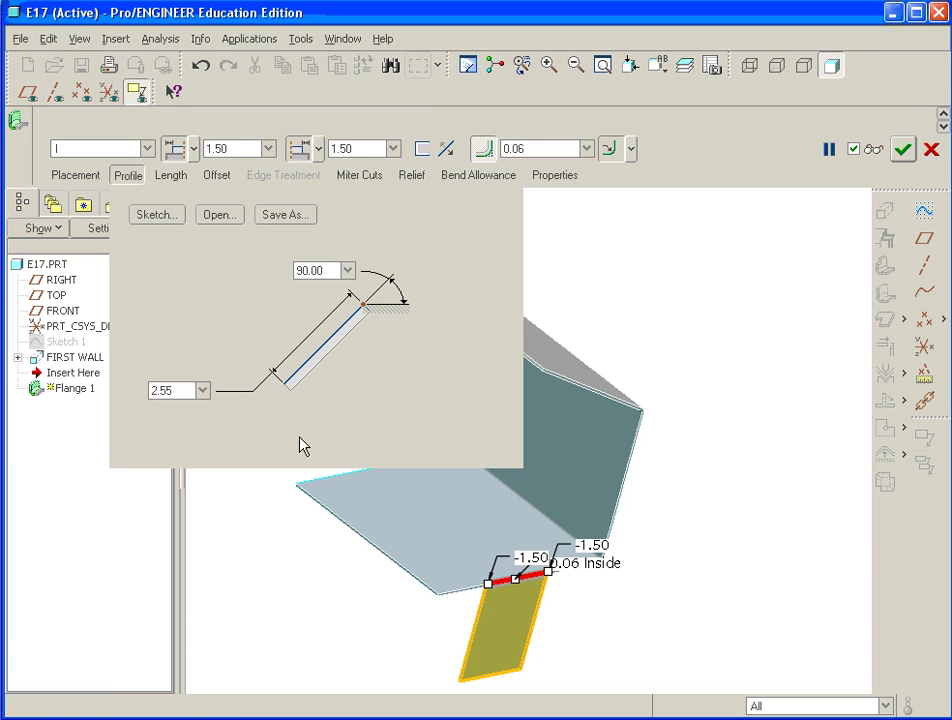
pyautogui.click(179, 390)
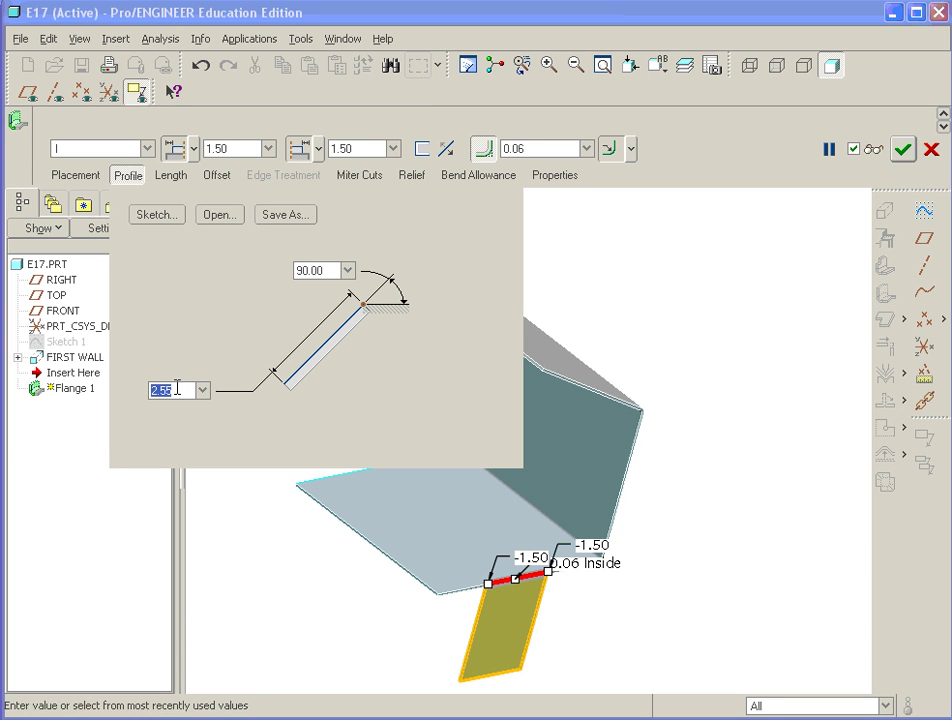
pyautogui.press('BackSpace')
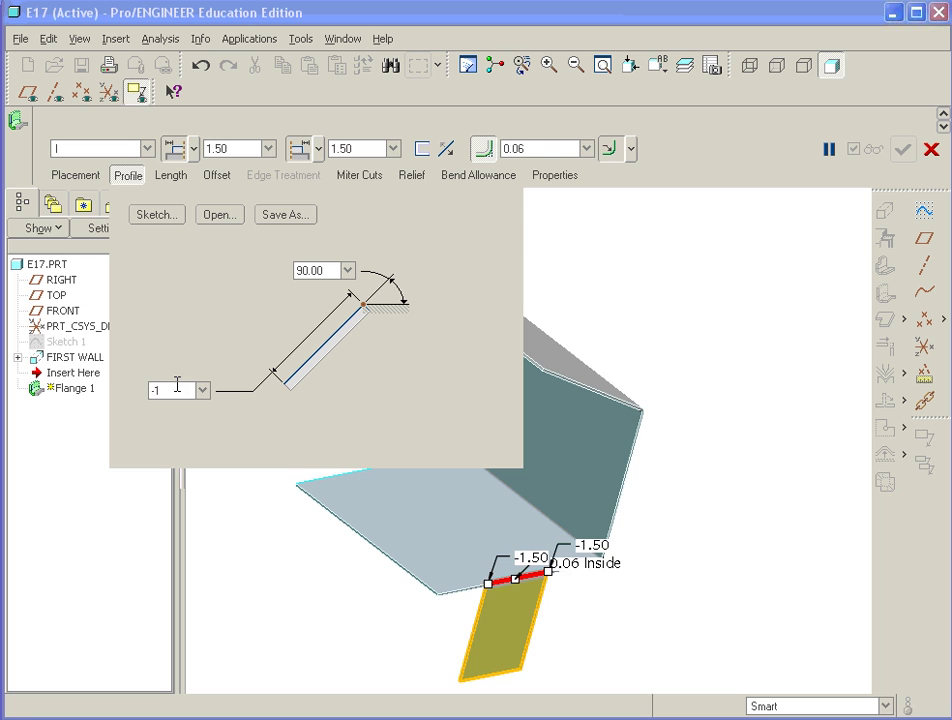
pyautogui.write('-1')
pyautogui.press('Return')
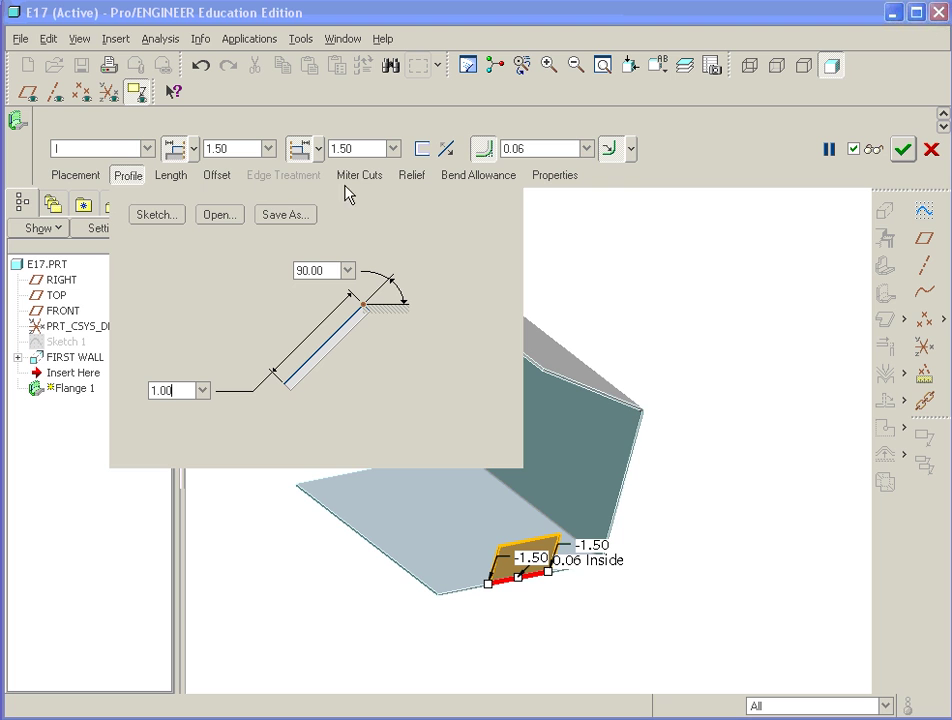
# Set the bend relief to Obround, with Up to Bend depth and Thickness width.
pyautogui.click(410, 177)
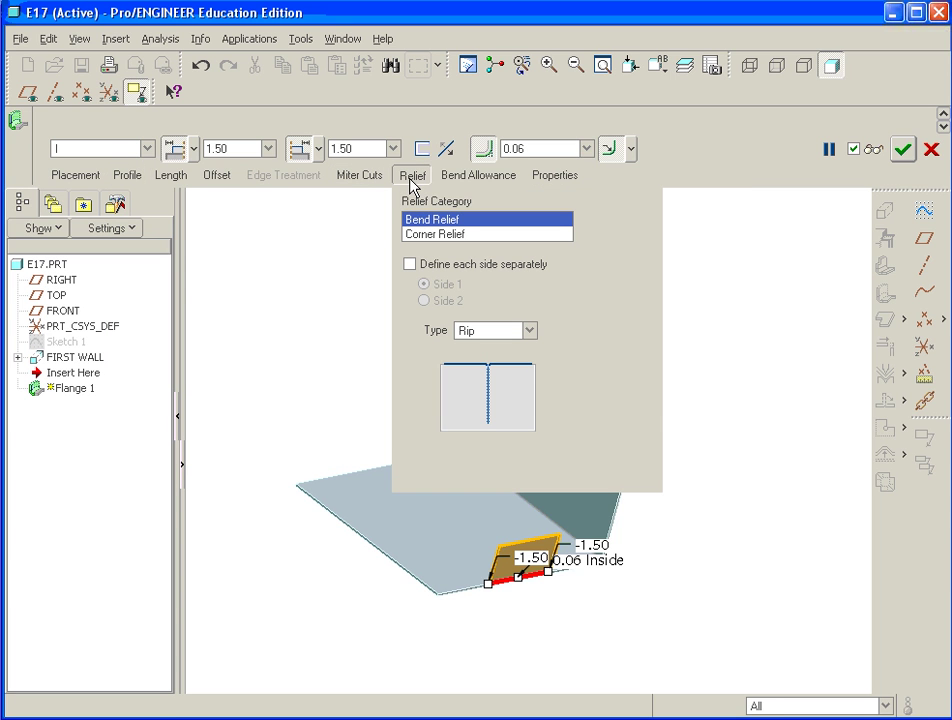
pyautogui.scroll(6, 505, 555)
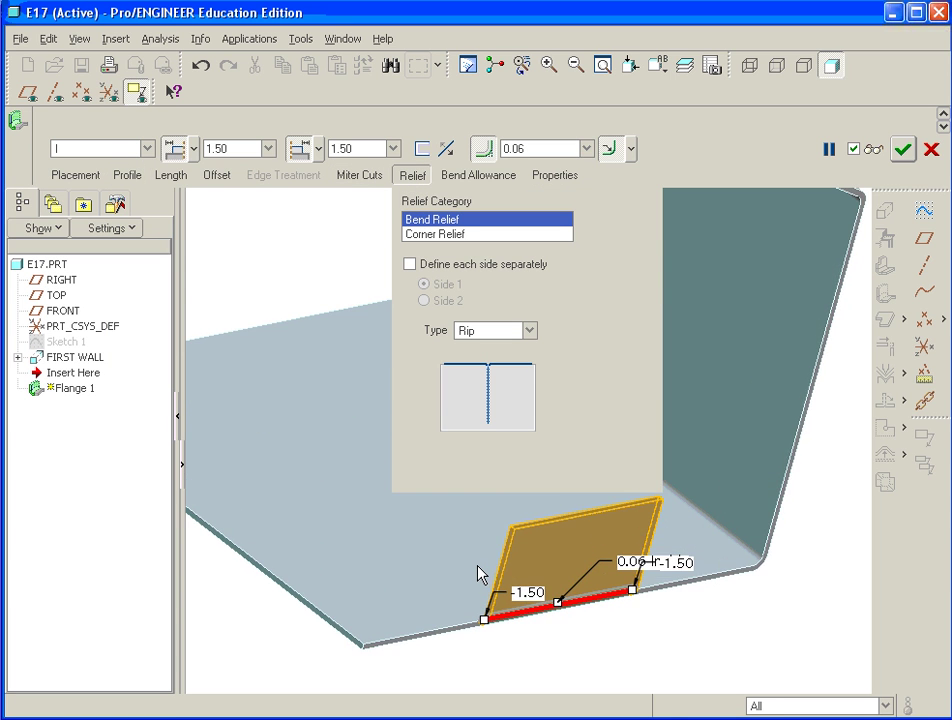
pyautogui.scroll(2, 477, 560)
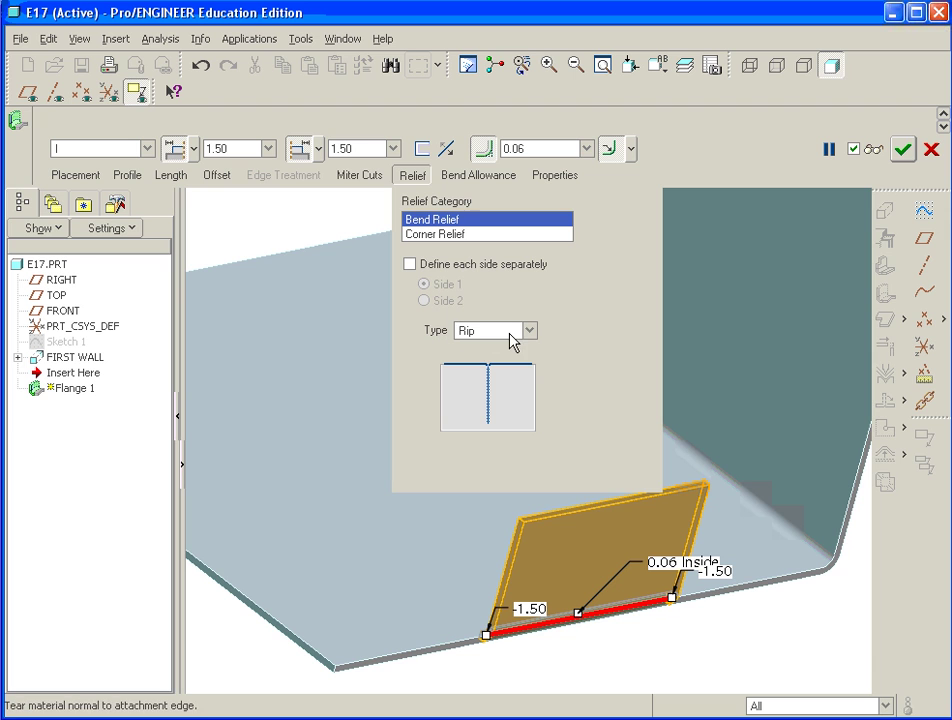
pyautogui.scroll(5, 487, 629)
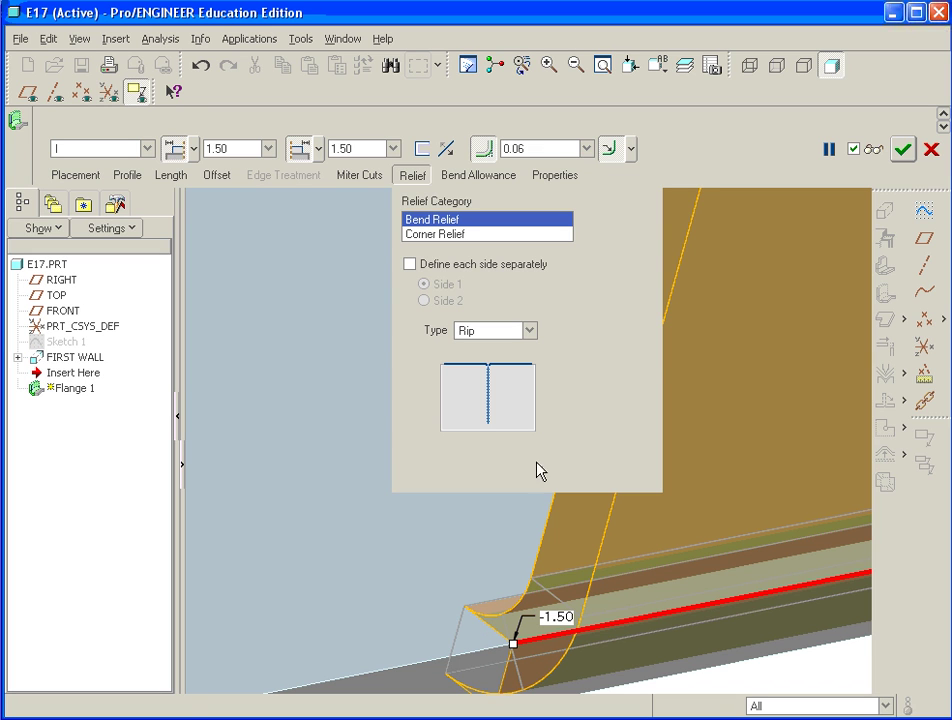
pyautogui.click(530, 331)
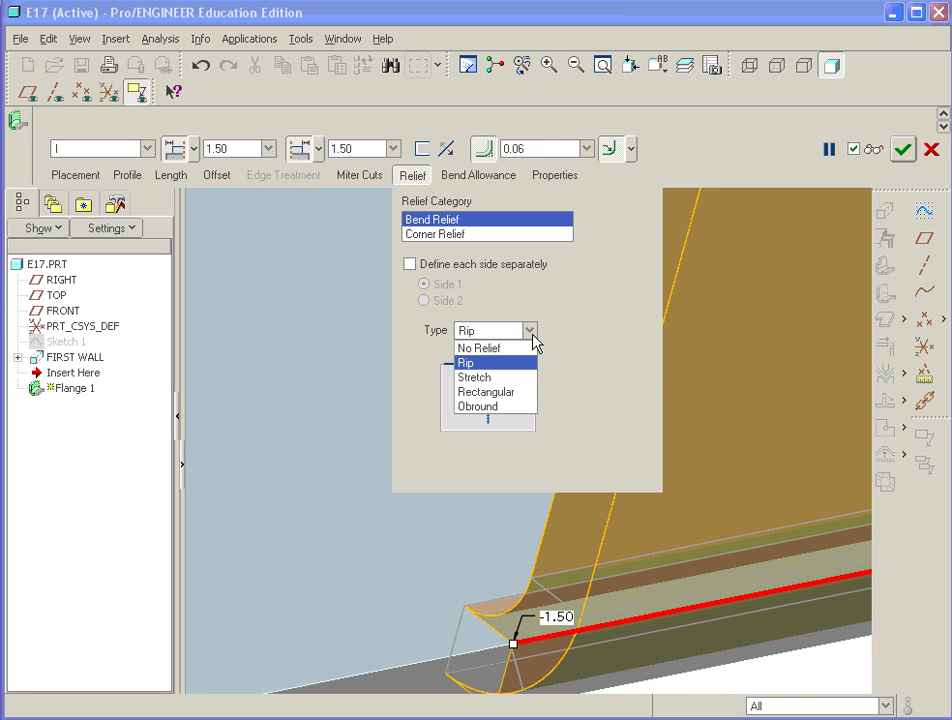
pyautogui.click(485, 407)
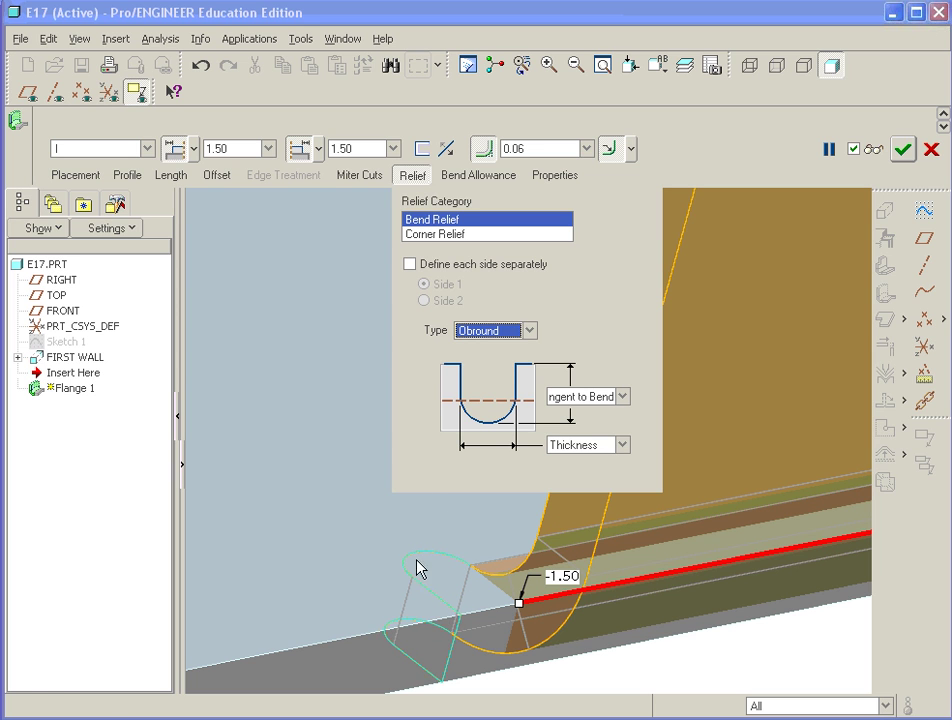
pyautogui.click(528, 331)
pyautogui.click(485, 392)
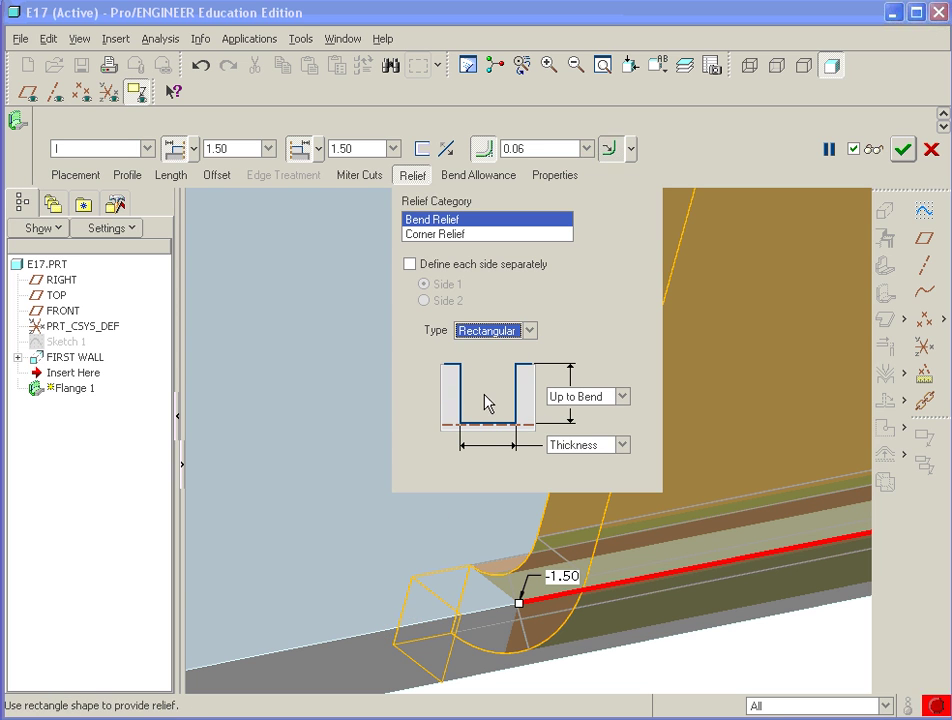
pyautogui.click(529, 332)
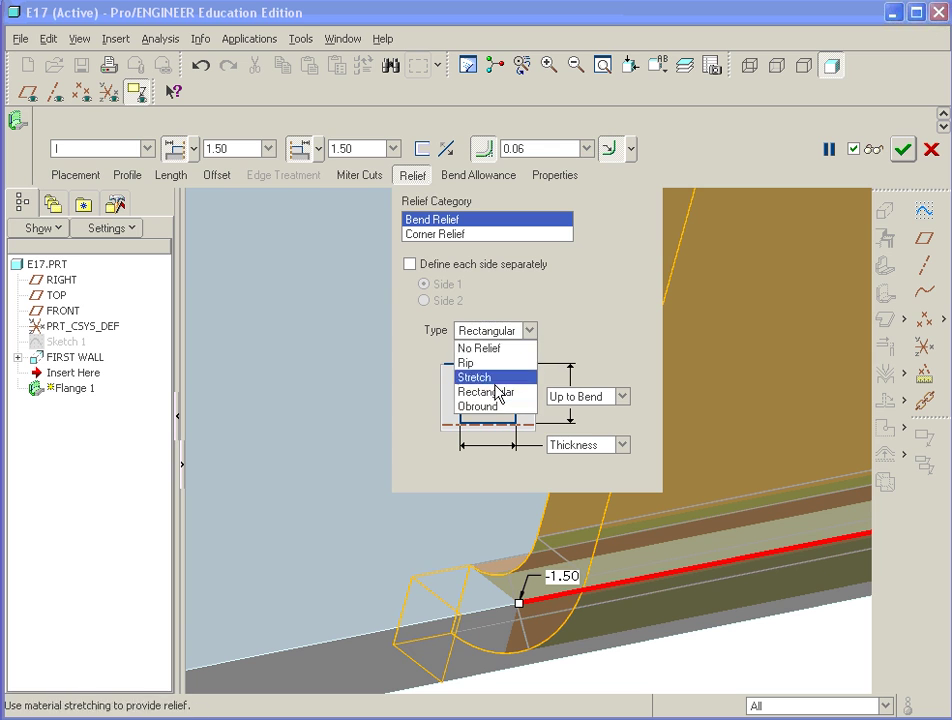
pyautogui.click(488, 403)
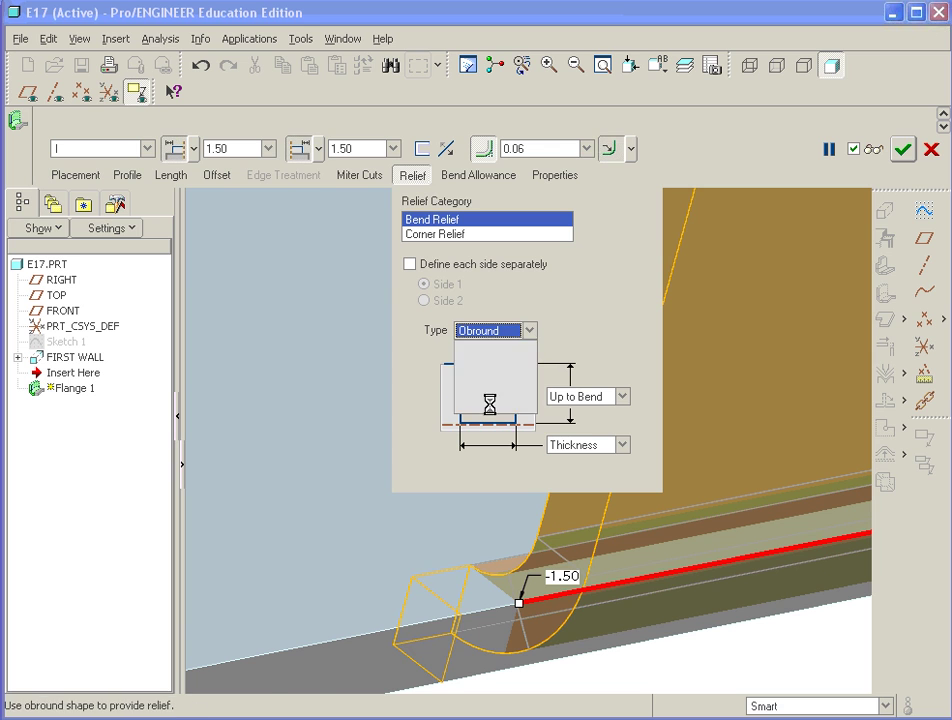
pyautogui.click(622, 397)
pyautogui.click(622, 397)
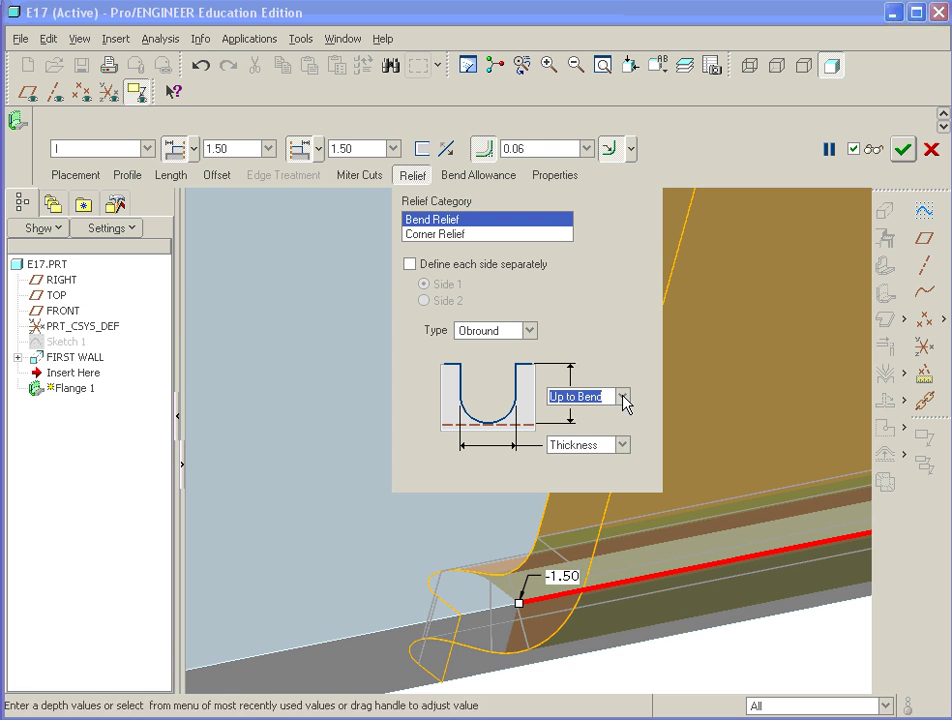
pyautogui.click(622, 446)
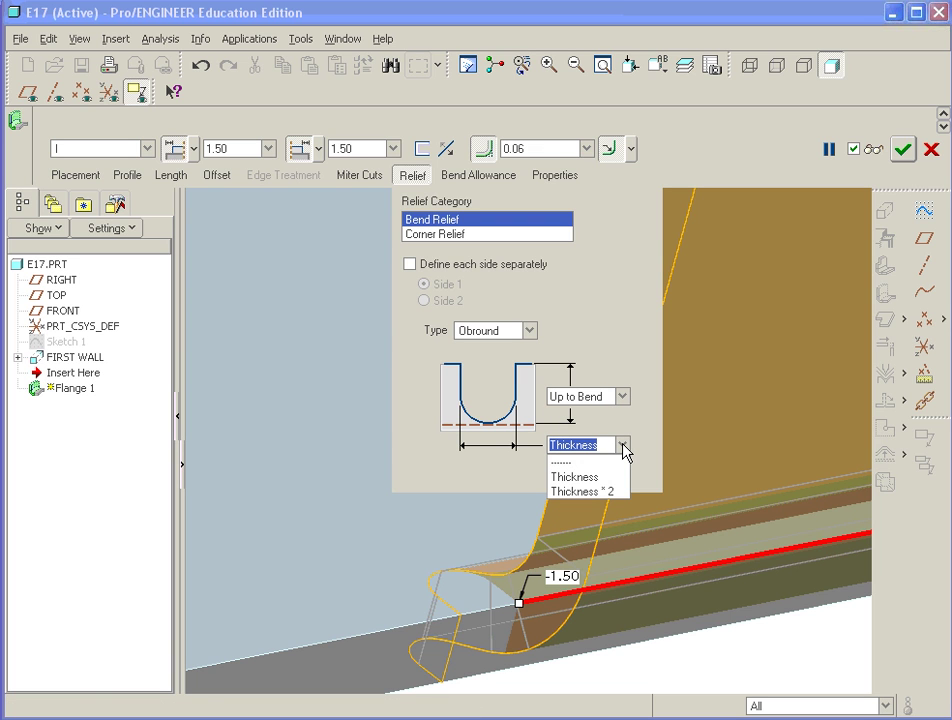
pyautogui.click(623, 446)
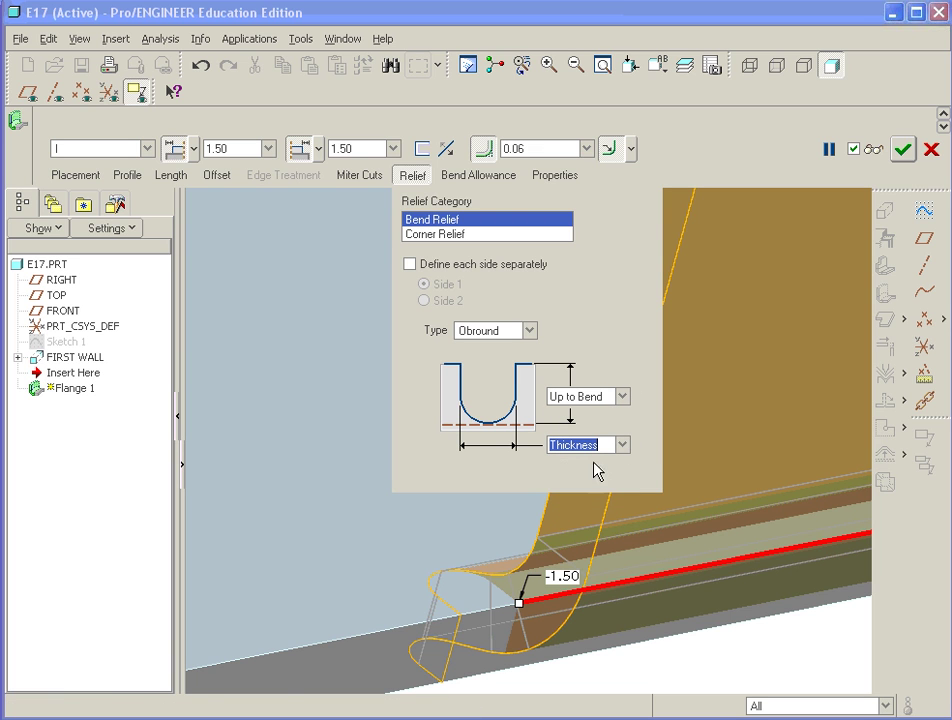
# Complete Flange 1 and spin the part to view the whole model.
pyautogui.click(902, 152)
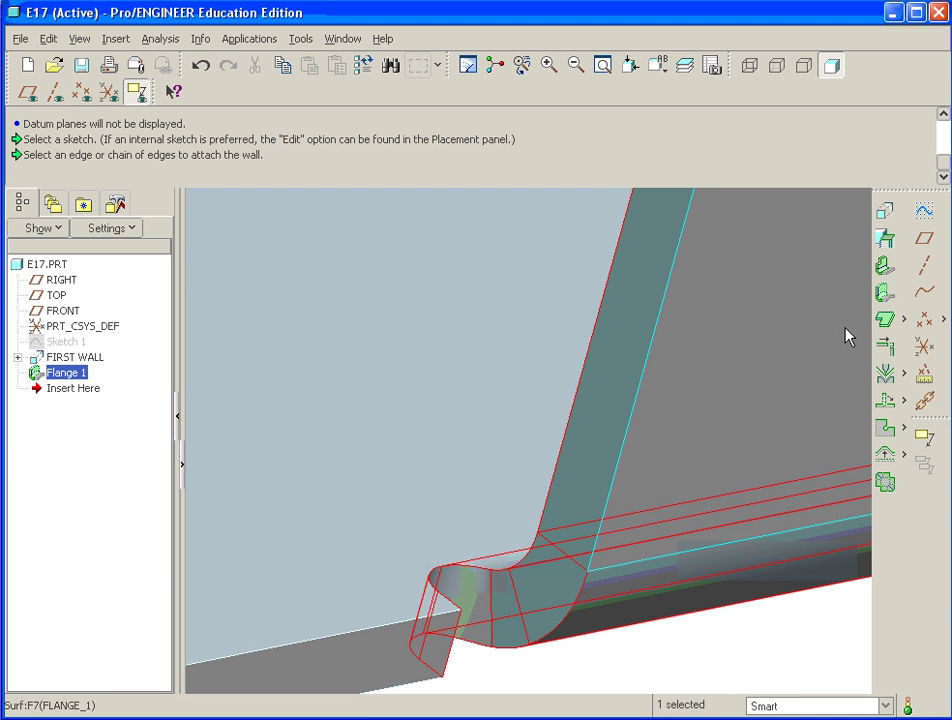
pyautogui.click(695, 682)
pyautogui.scroll(-5, 665, 601)
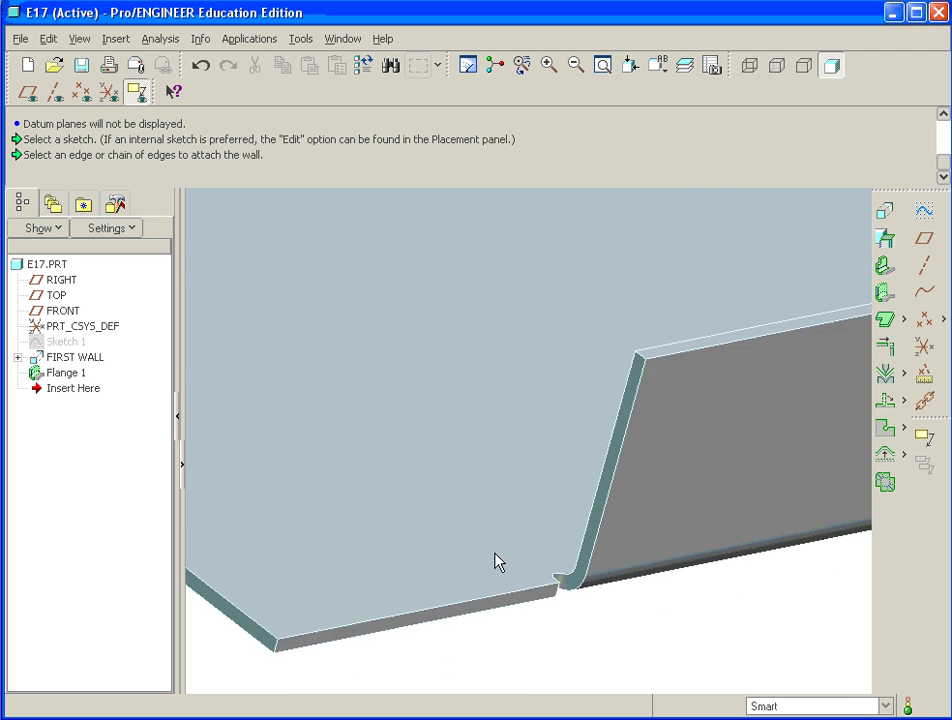
pyautogui.scroll(-2, 498, 560)
pyautogui.moveTo(584, 489); pyautogui.dragTo(735, 546, button='middle')
pyautogui.scroll(5, 686, 489)
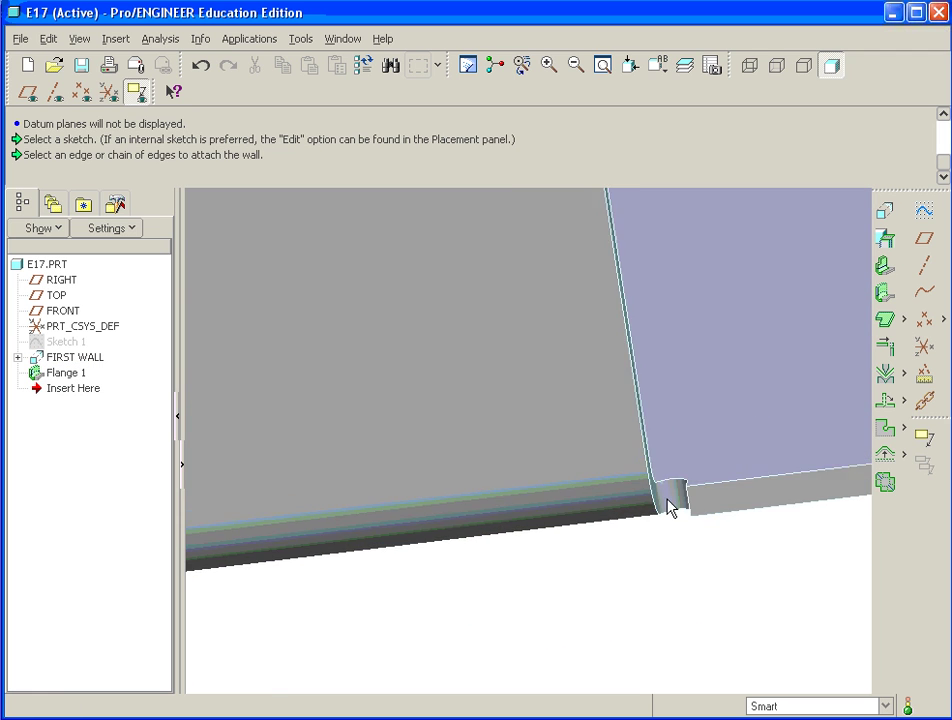
pyautogui.scroll(-8, 678, 516)
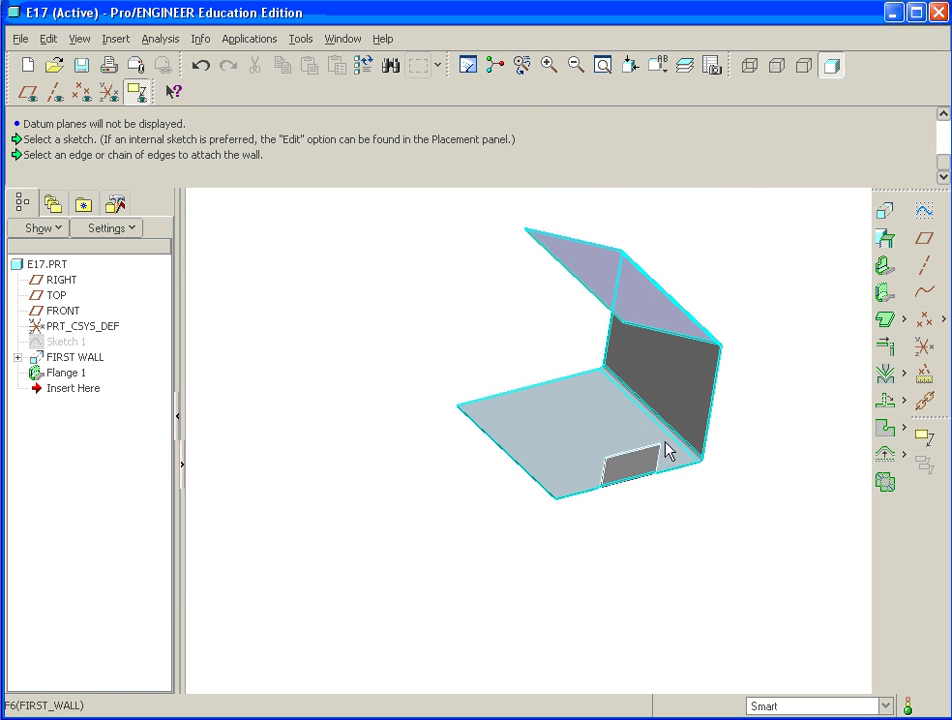
pyautogui.moveTo(656, 426); pyautogui.dragTo(652, 287, button='middle')
pyautogui.scroll(2, 650, 283)
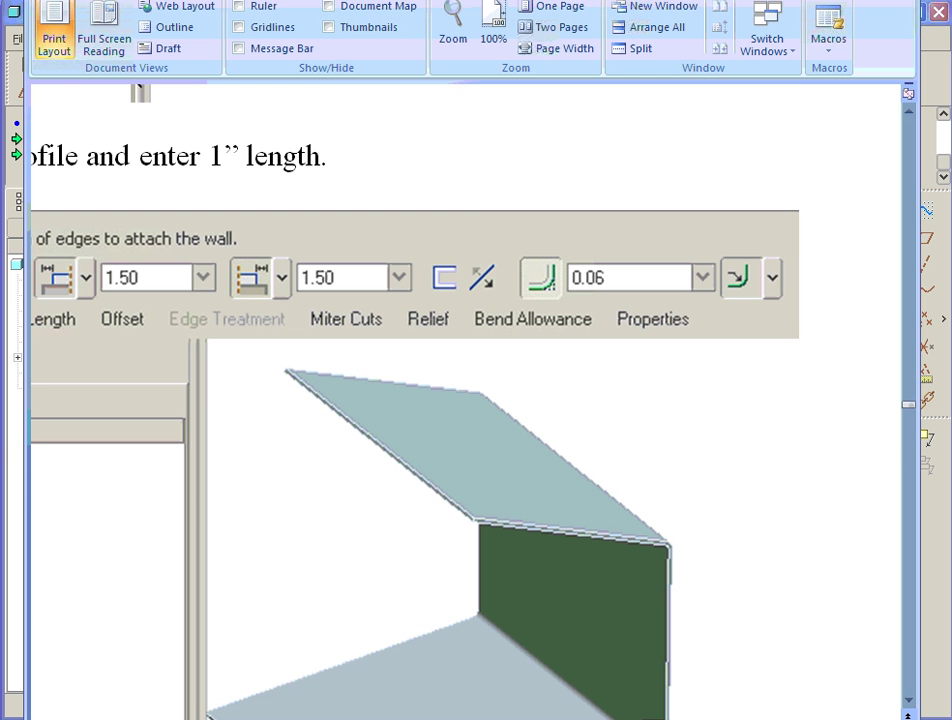
# Scroll the manual to step 6, two circles 0.750 in and 4.000 apart on the top flange.
pyautogui.scroll(-10, 670, 570)
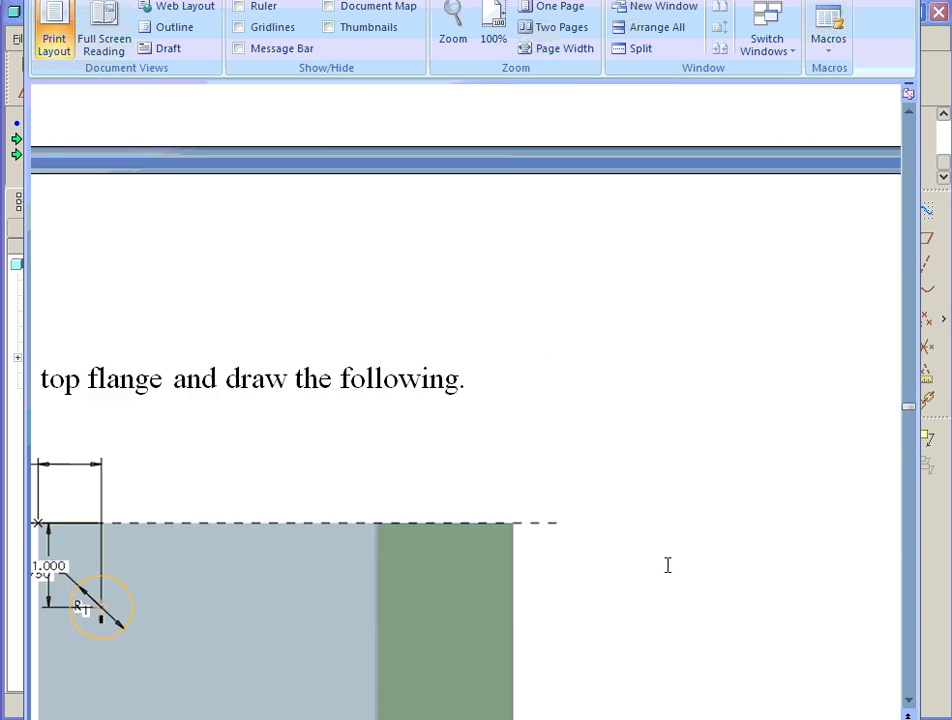
pyautogui.scroll(-6, 667, 564)
pyautogui.hscroll(-6, 470, 400)
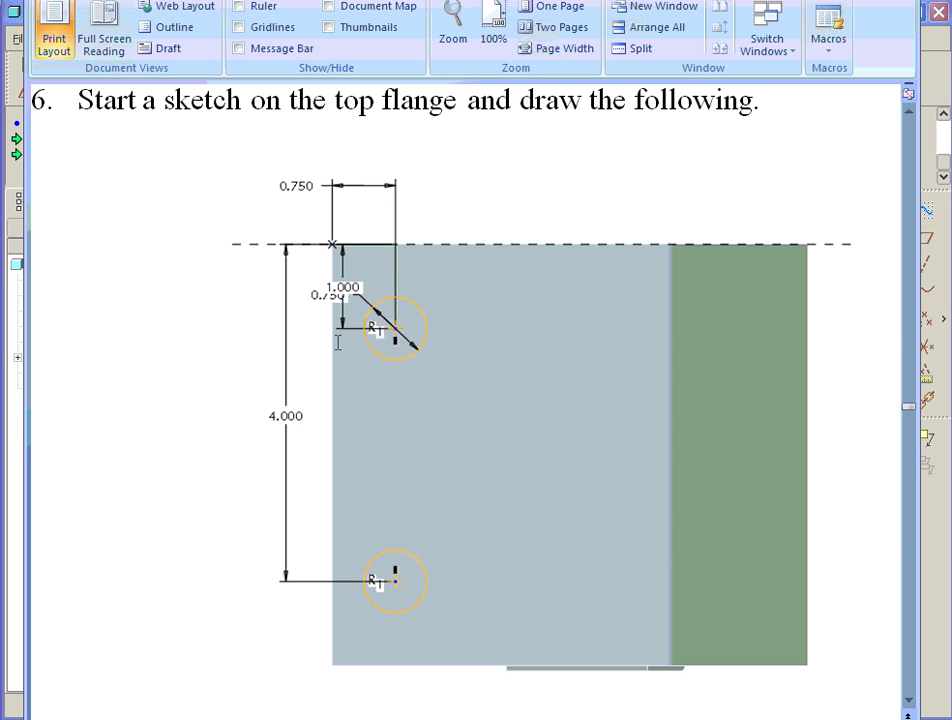
# Start a sketch on the top flange using the part's left edge as a reference.
pyautogui.click(931, 555)
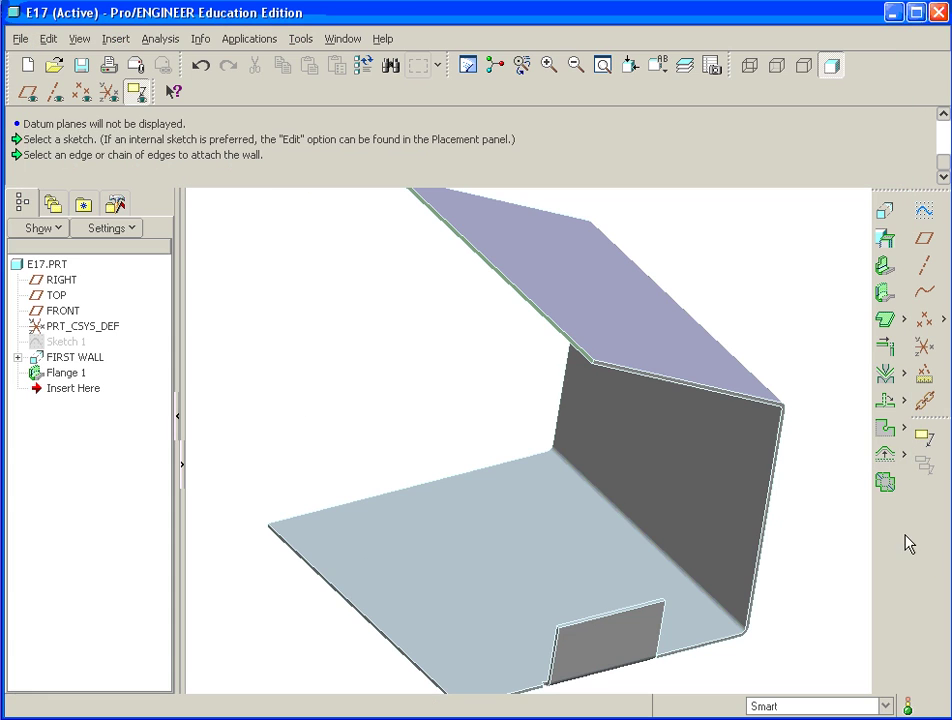
pyautogui.click(922, 213)
pyautogui.click(592, 312)
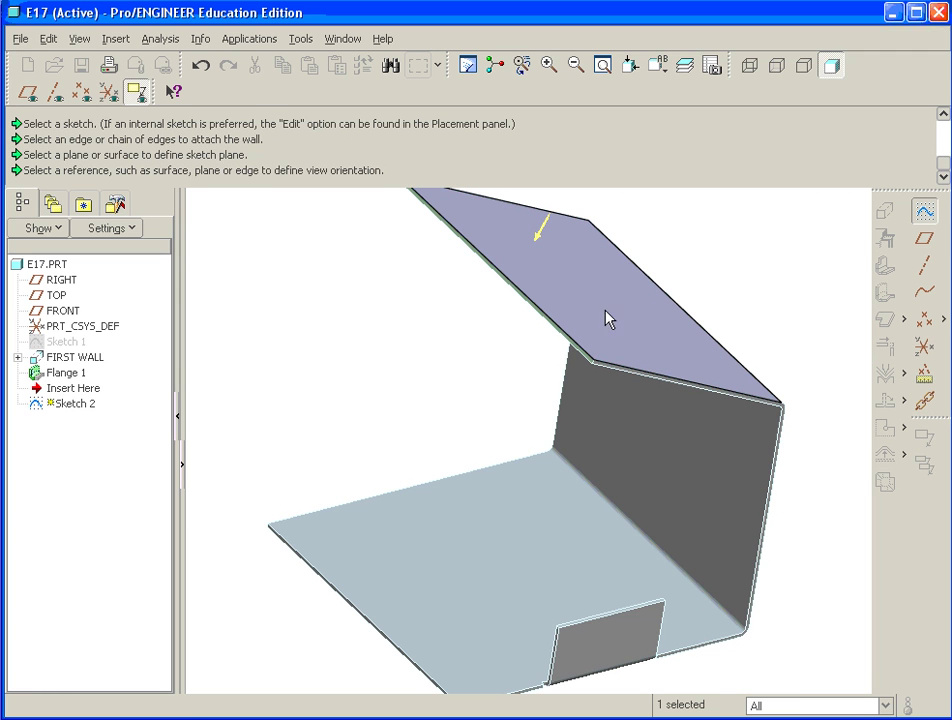
pyautogui.middleClick(660, 343)
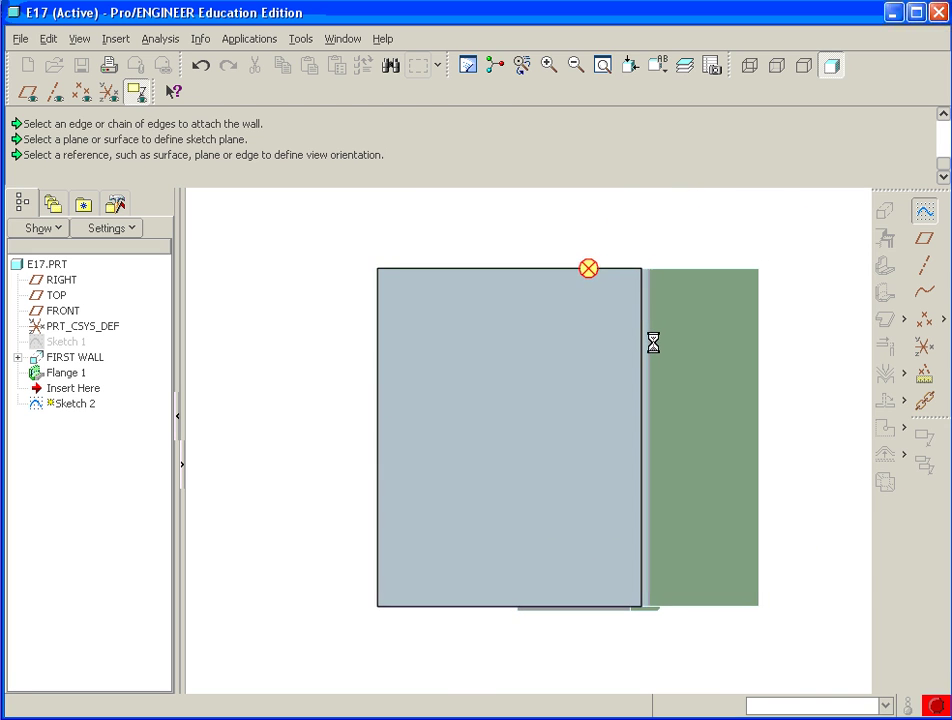
pyautogui.click(379, 367)
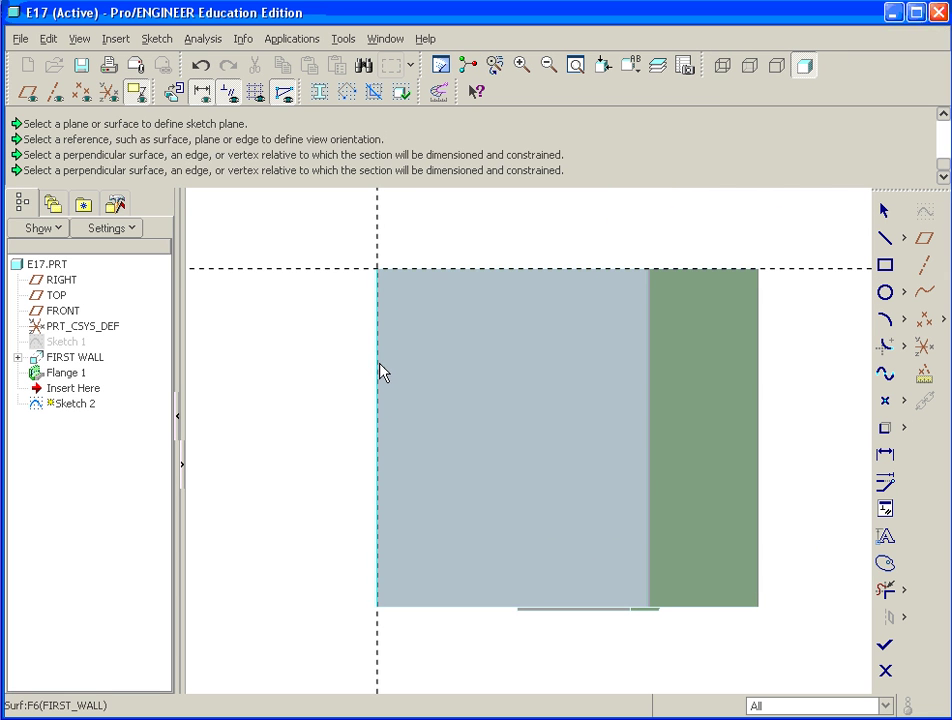
pyautogui.middleClick(463, 360)
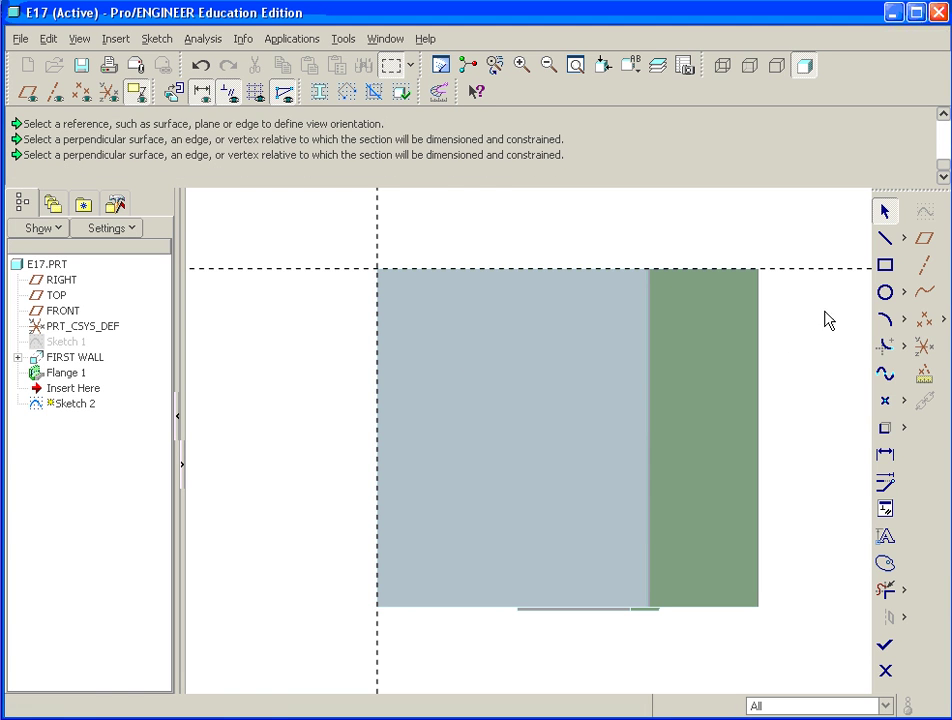
# Draw two equal circles, one above the other, on the flange.
pyautogui.click(885, 292)
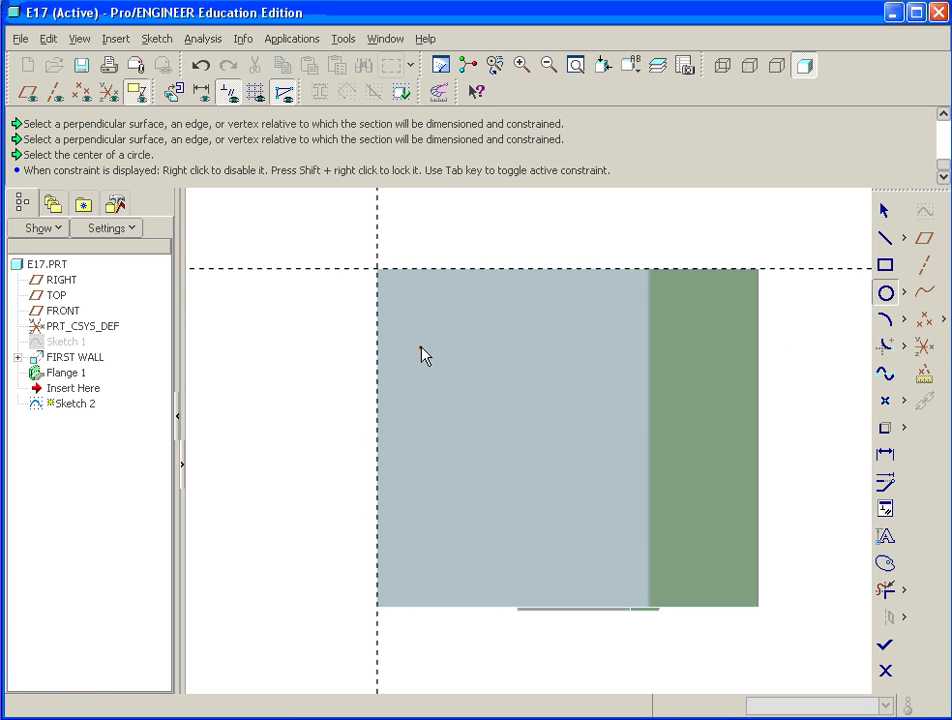
pyautogui.click(428, 341)
pyautogui.click(426, 365)
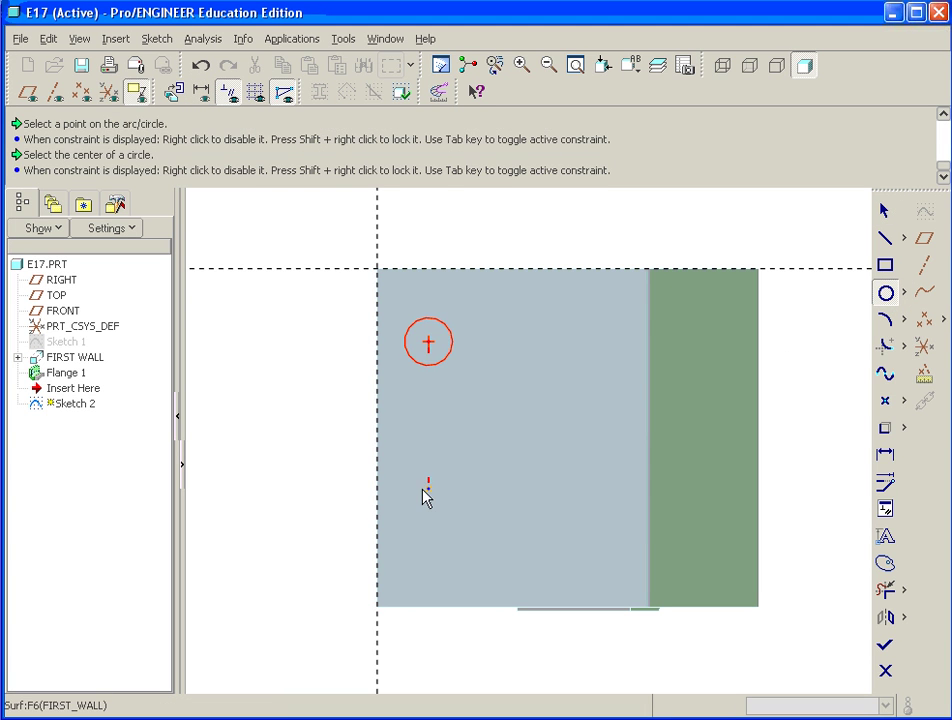
pyautogui.click(428, 534)
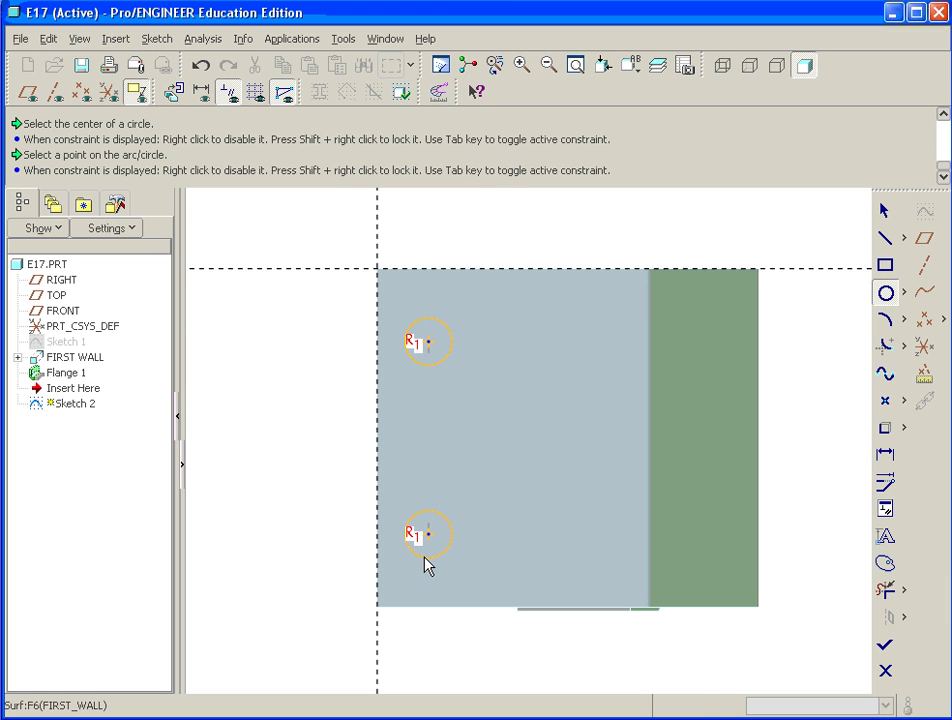
pyautogui.click(428, 566)
pyautogui.middleClick(512, 462)
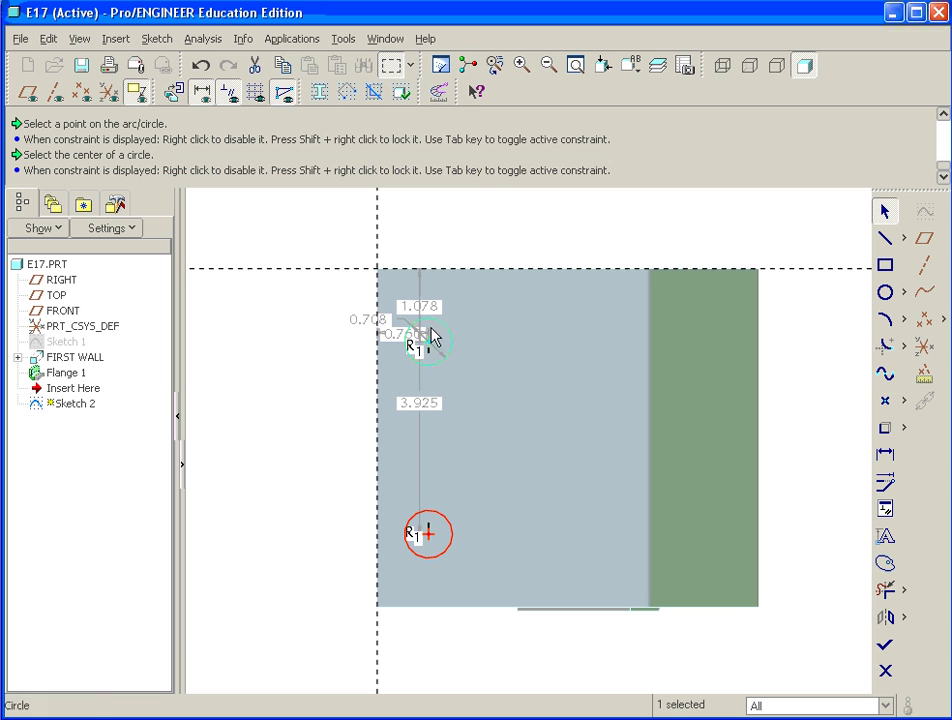
# Dimension the circles to 0.750 radius and 4.000 apart.
pyautogui.moveTo(419, 334); pyautogui.dragTo(357, 312)
pyautogui.doubleClick(325, 301)
pyautogui.press('BackSpace')
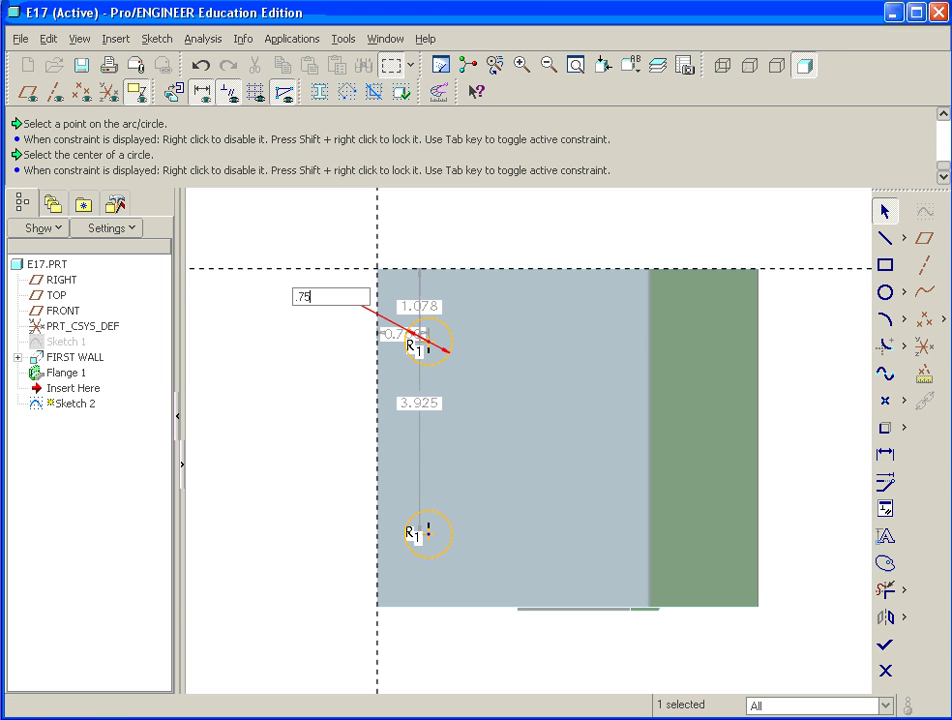
pyautogui.press('Return')
pyautogui.moveTo(425, 406); pyautogui.dragTo(315, 412)
pyautogui.doubleClick(311, 402)
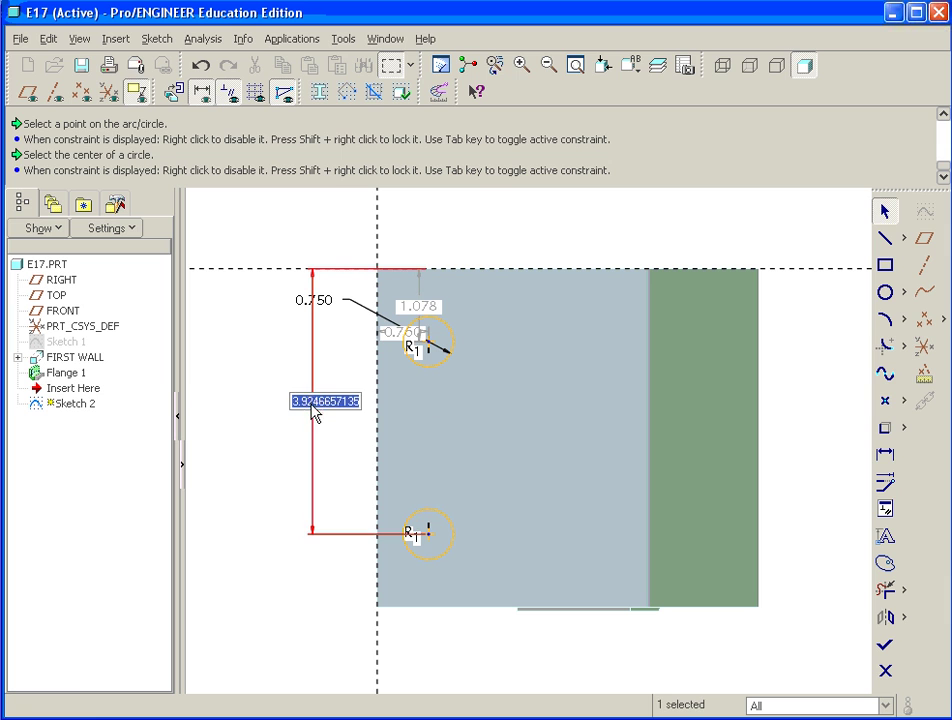
pyautogui.write('4')
pyautogui.press('Return')
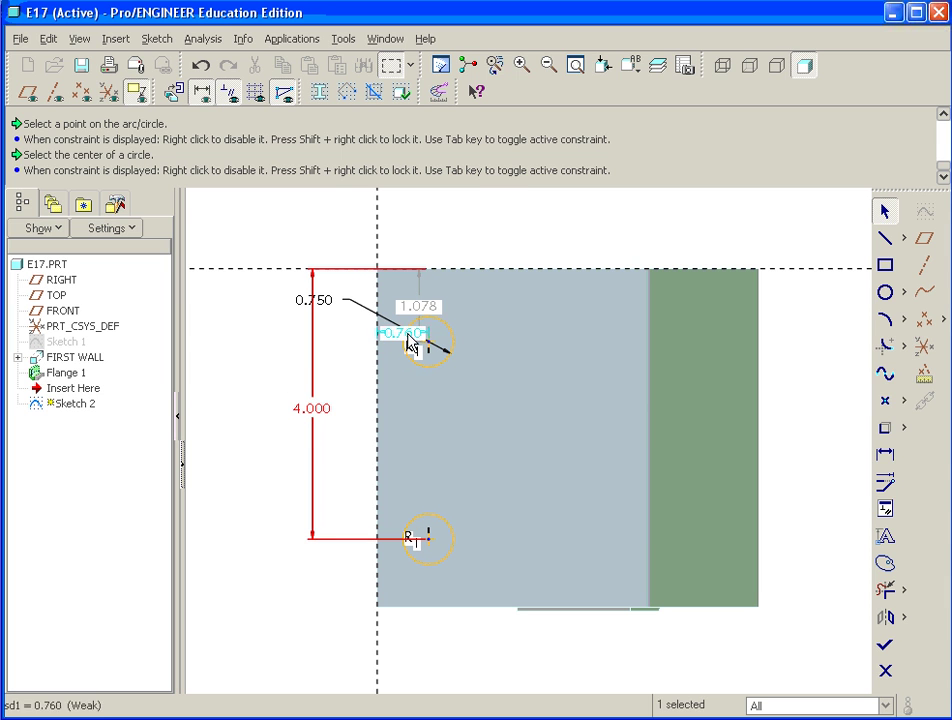
# Place the circles 1.000 from the top edge and 0.750 from the left edge.
pyautogui.moveTo(418, 311); pyautogui.dragTo(358, 306)
pyautogui.doubleClick(356, 304)
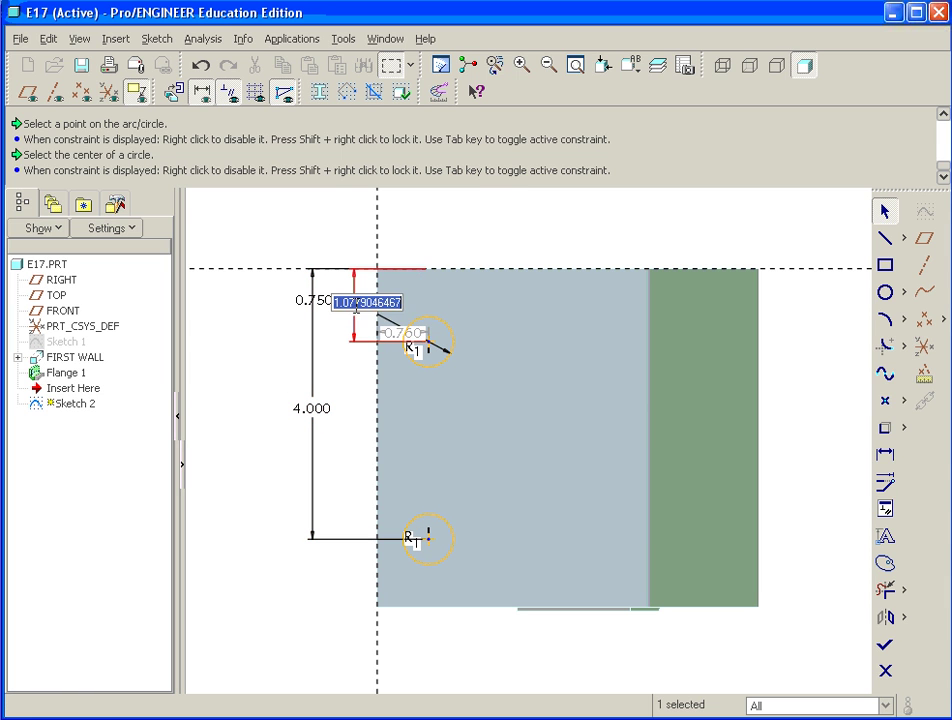
pyautogui.write('1')
pyautogui.press('Return')
pyautogui.moveTo(410, 330)
pyautogui.mouseDown()
pyautogui.moveTo(406, 306)
pyautogui.moveTo(471, 234)
pyautogui.mouseUp()
pyautogui.doubleClick(471, 234)
pyautogui.press('BackSpace')
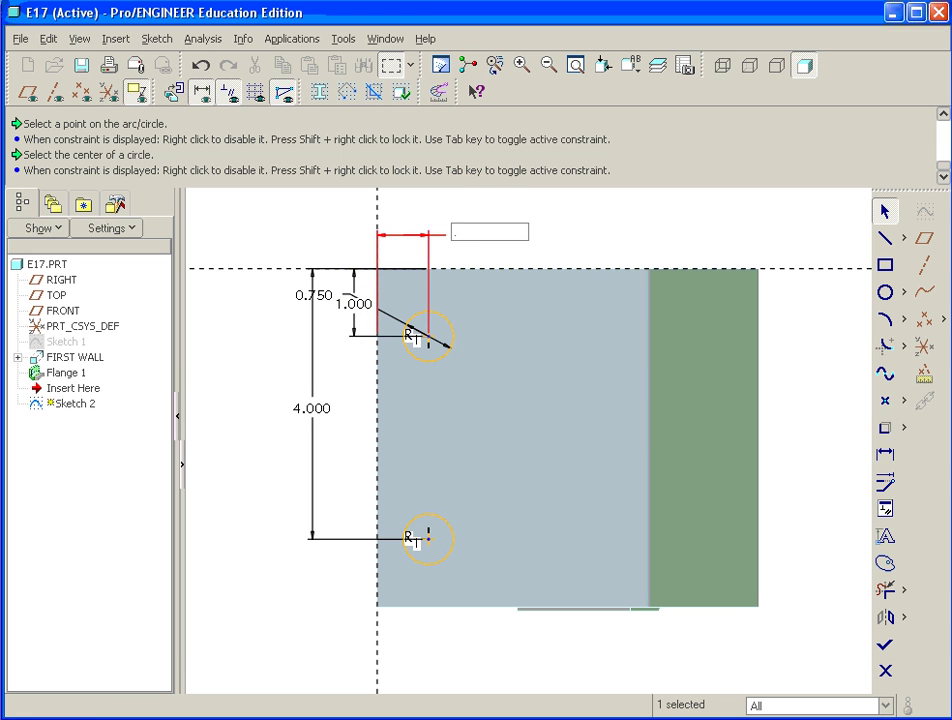
pyautogui.press('Return')
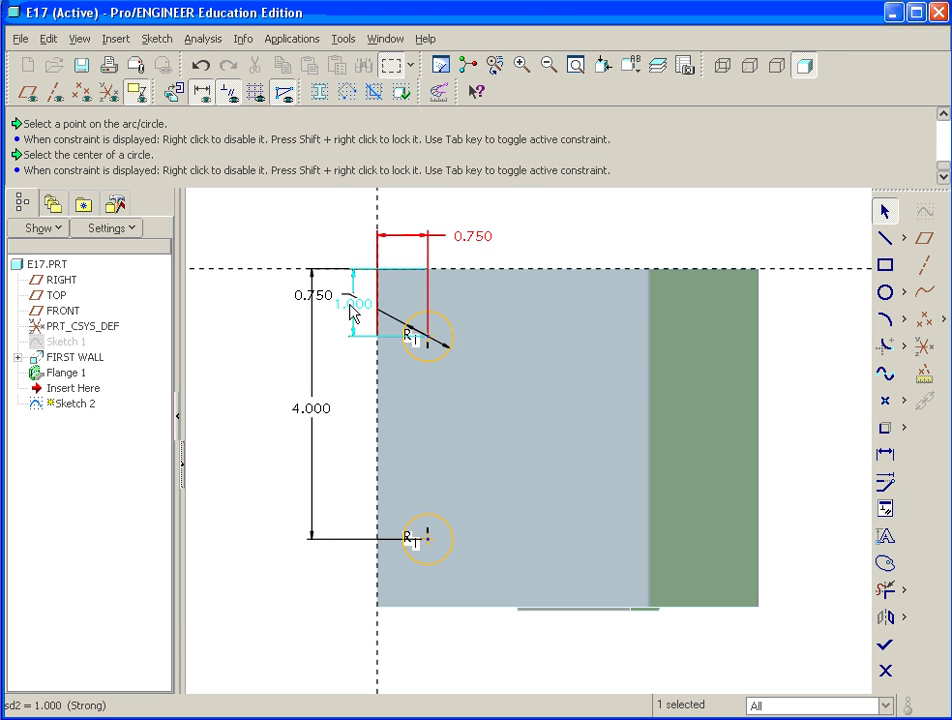
pyautogui.moveTo(335, 305)
pyautogui.mouseDown()
pyautogui.moveTo(293, 294)
pyautogui.moveTo(327, 228)
pyautogui.moveTo(333, 233)
pyautogui.mouseUp()
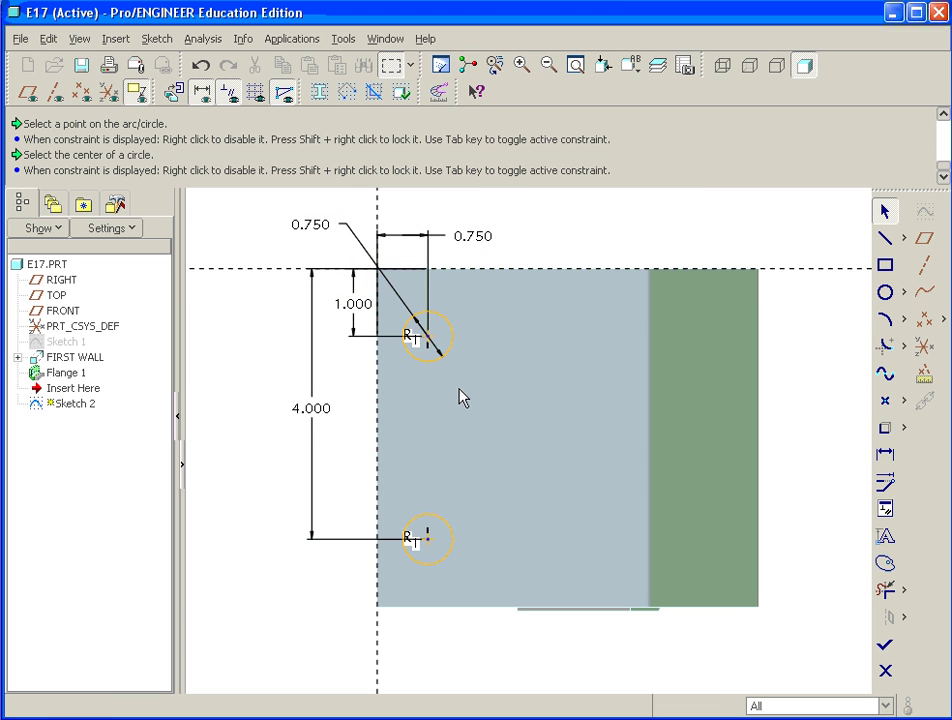
pyautogui.moveTo(461, 393)
pyautogui.mouseDown(button='middle')
pyautogui.moveTo(480, 372)
pyautogui.moveTo(493, 323)
pyautogui.mouseUp(button='middle')
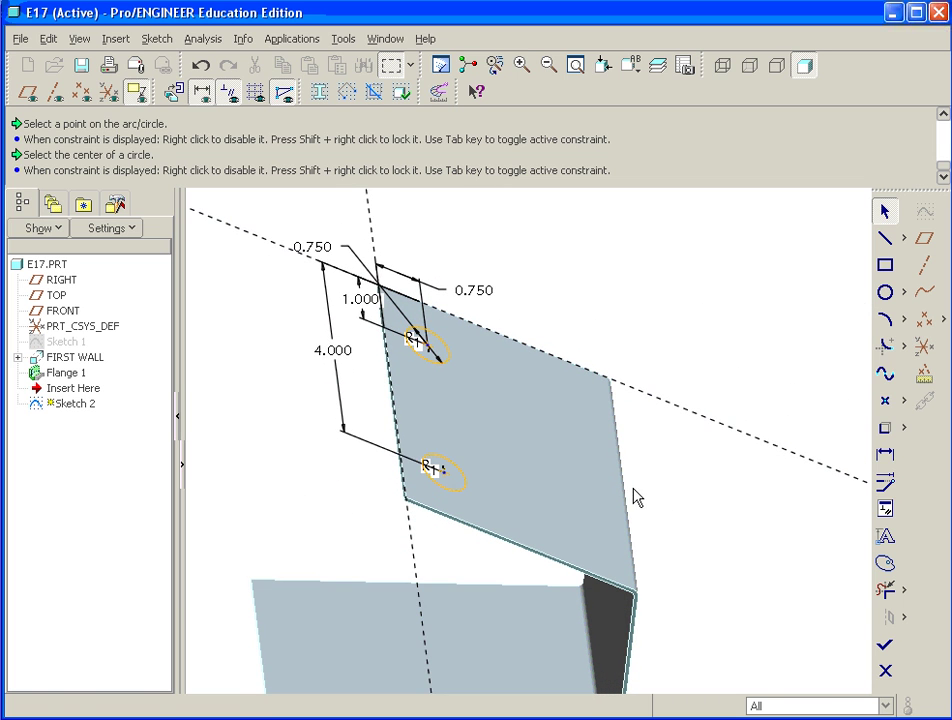
# Finish Sketch 2 and extrude it into the sheet, cutting two holes through the top flange.
pyautogui.click(884, 644)
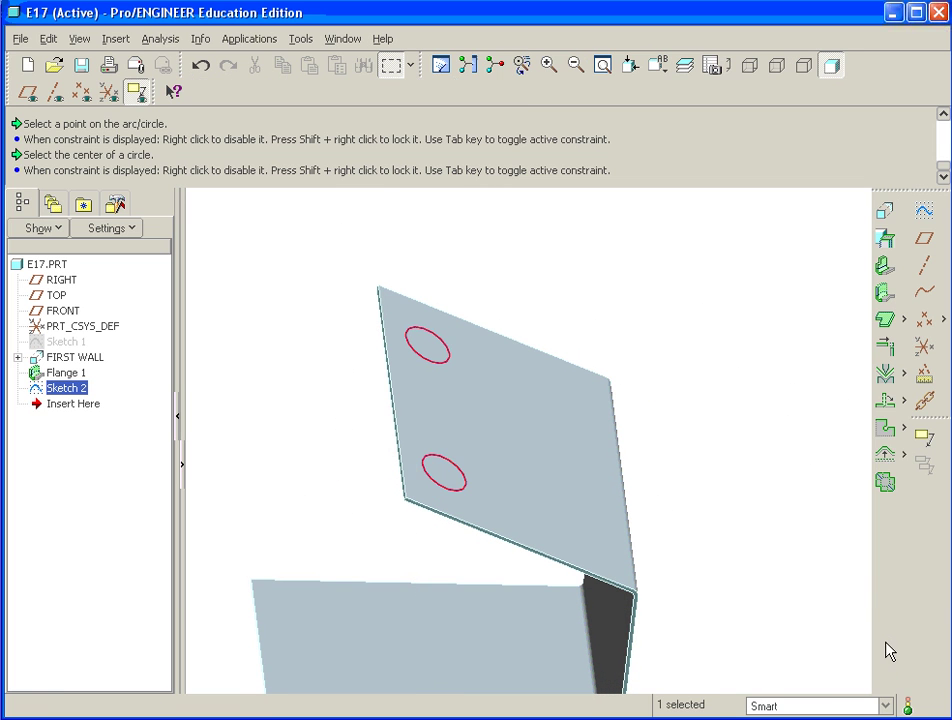
pyautogui.click(885, 211)
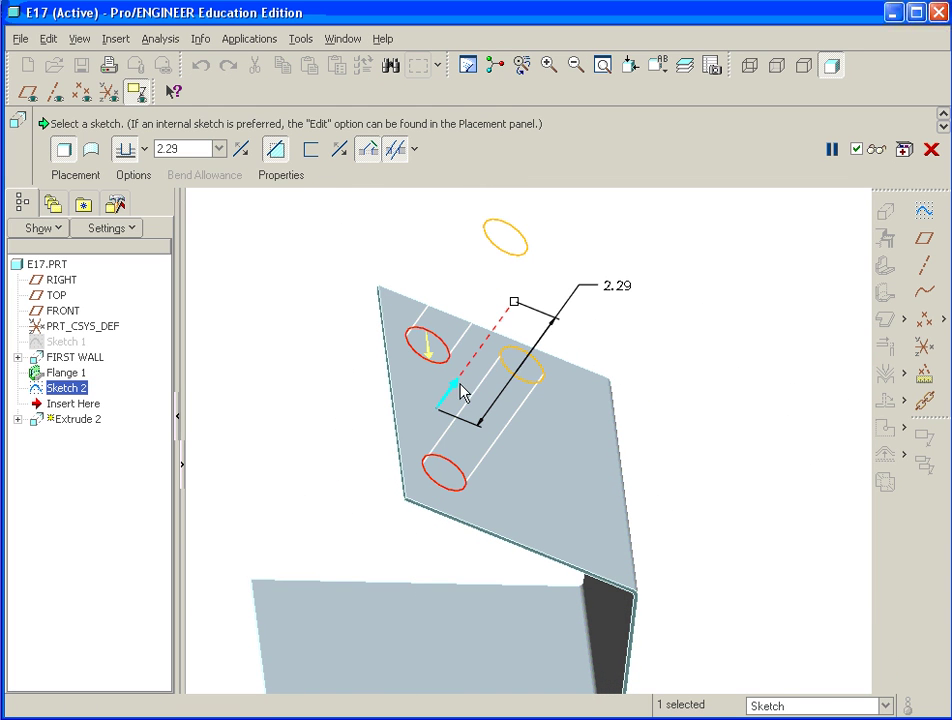
pyautogui.click(455, 392)
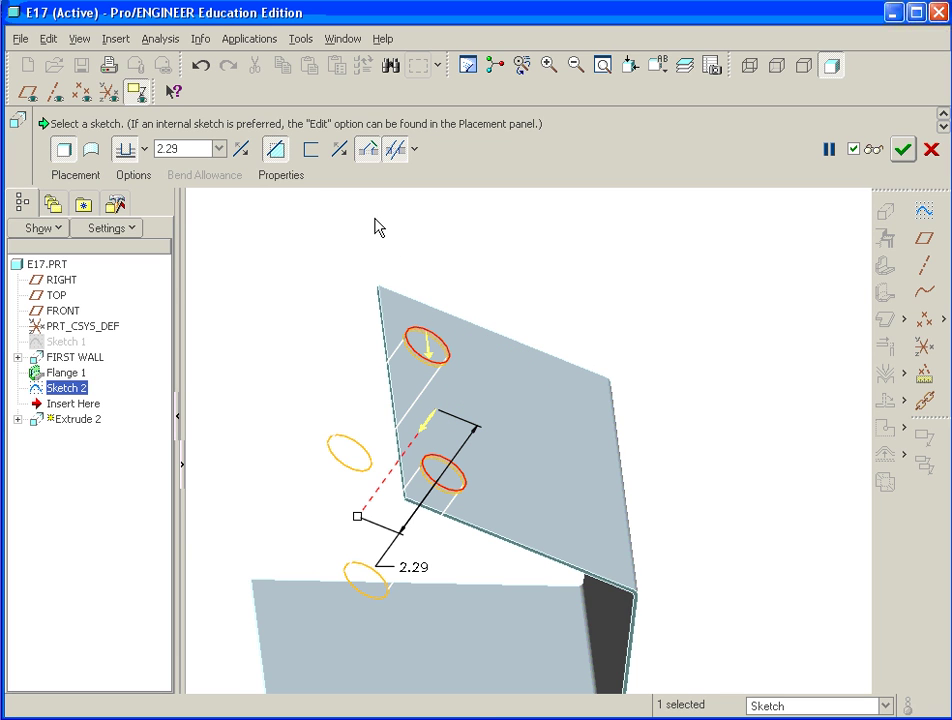
pyautogui.click(903, 151)
# Return the part to its standard orientation, then switch to the manual's step 7.
pyautogui.scroll(3, 731, 298)
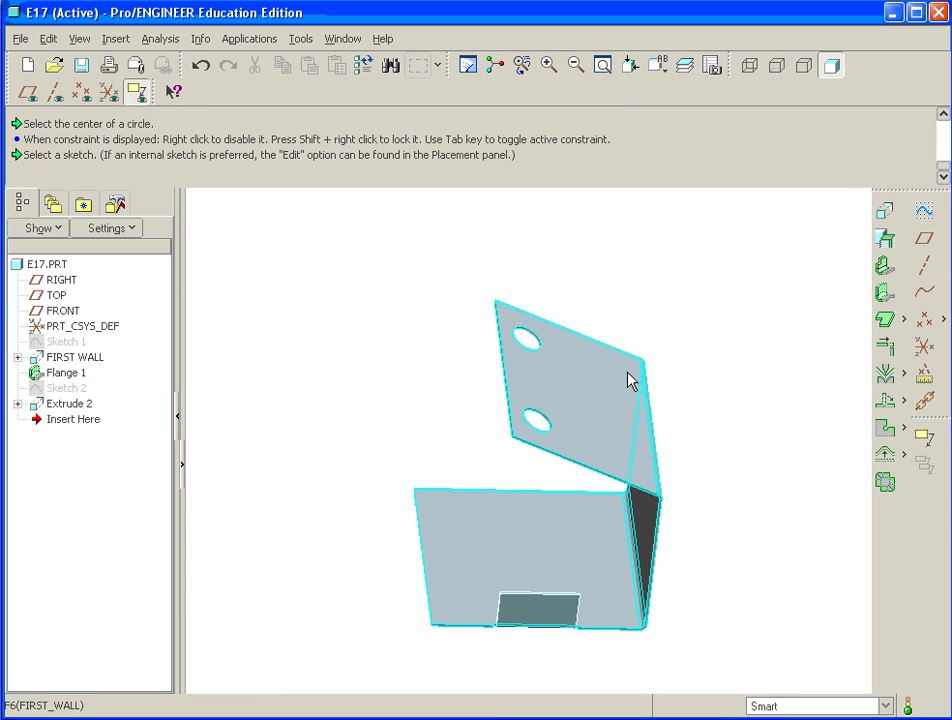
pyautogui.moveTo(629, 378); pyautogui.dragTo(670, 399, button='middle')
pyautogui.hotkey('ctrl', 'd')
pyautogui.scroll(-4, 695, 436)
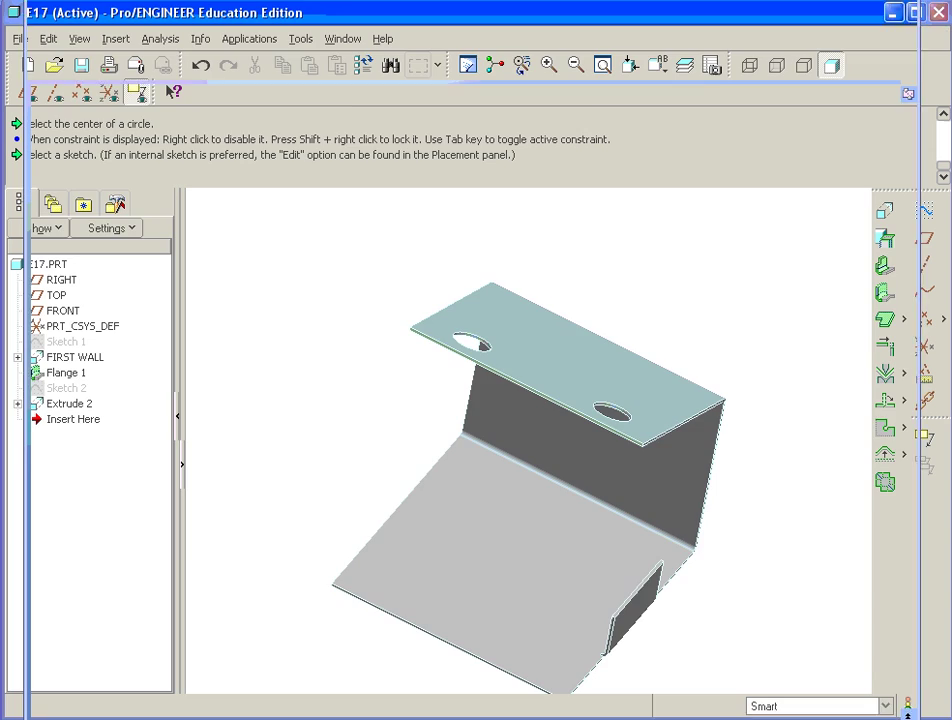
pyautogui.hotkey('alt', 'Tab')
pyautogui.scroll(-10, 584, 493)
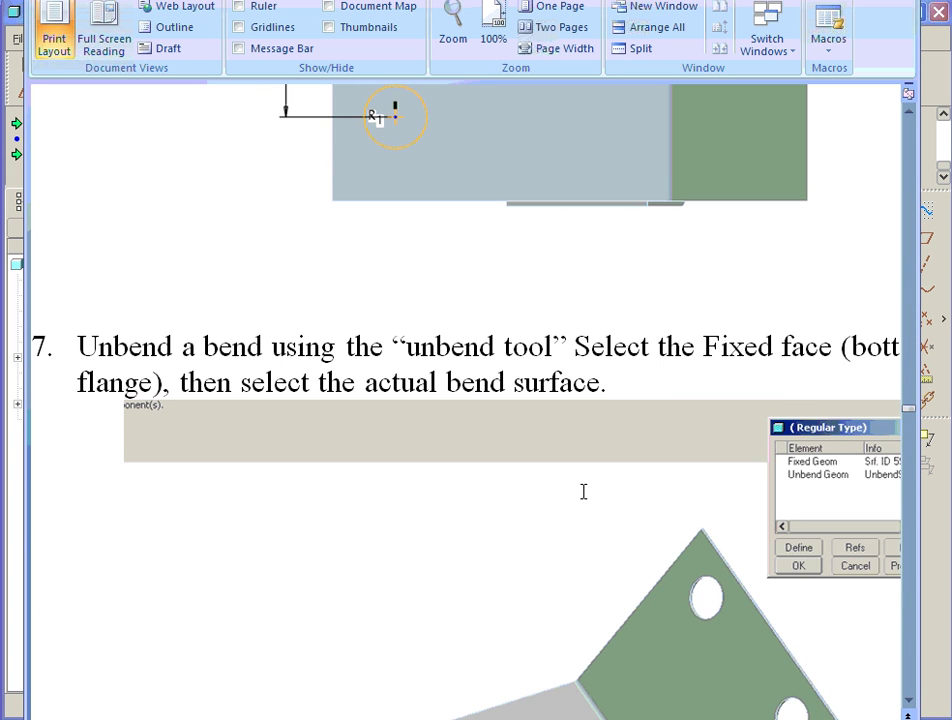
# Scroll Word to the step 7 unbend text and figure, then return to the E17 model.
pyautogui.scroll(-2, 584, 488)
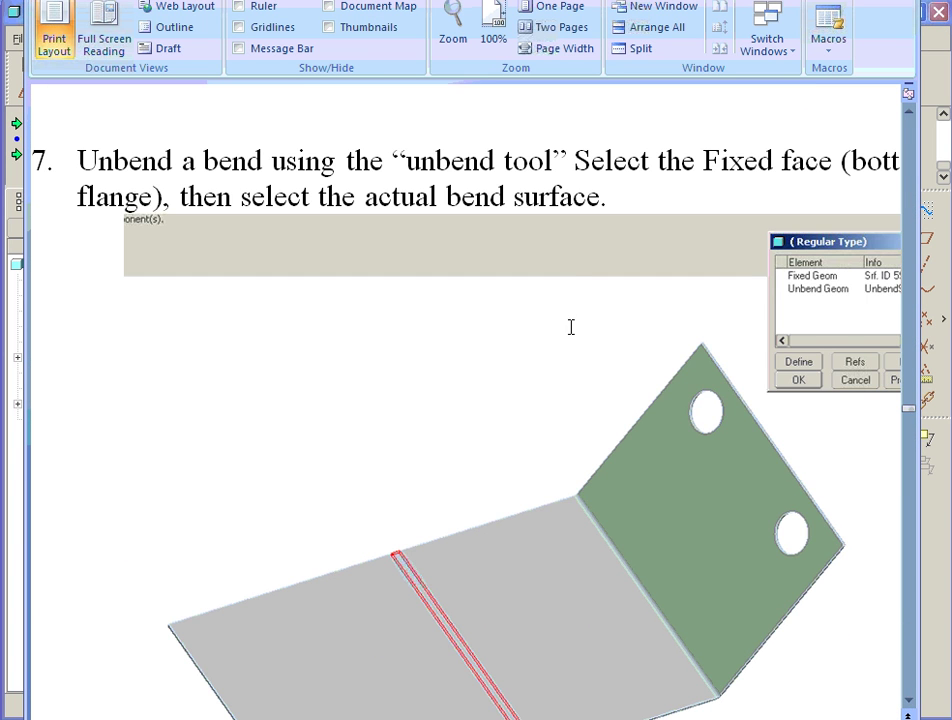
pyautogui.hscroll(3, 460, 450)
pyautogui.hscroll(-2, 460, 450)
pyautogui.hscroll(-4, 460, 450)
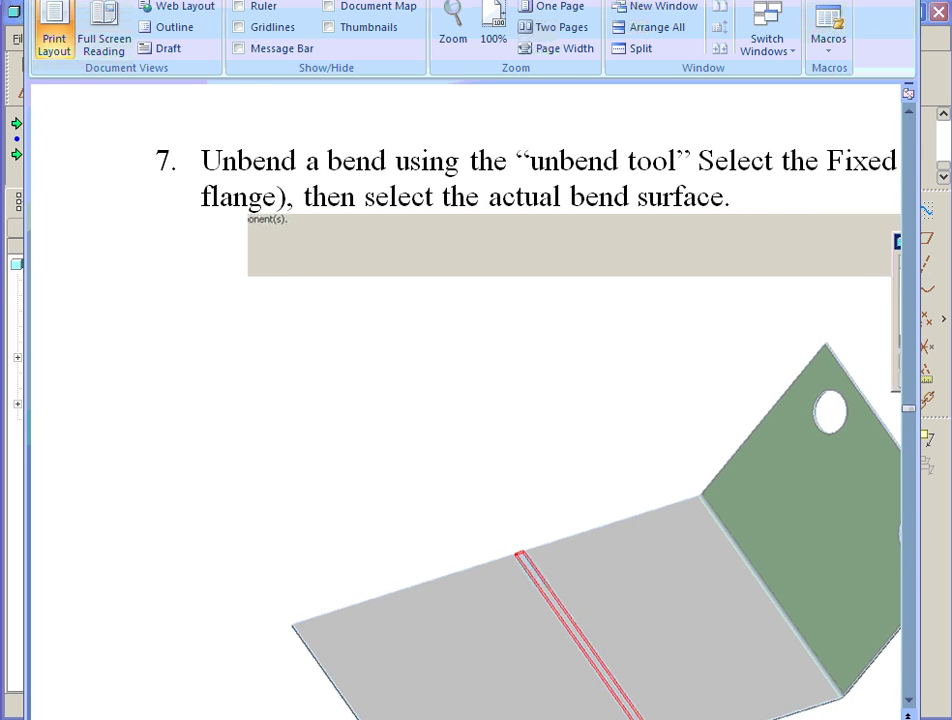
pyautogui.click(942, 586)
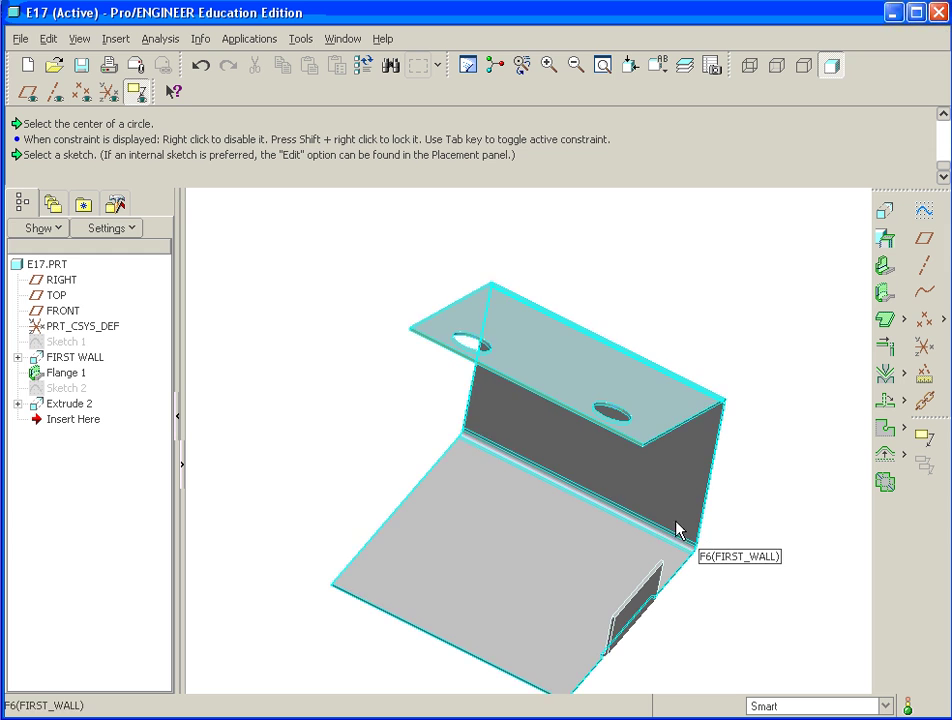
# Start a Regular unbend and pick the bottom face as the fixed geometry.
pyautogui.moveTo(676, 518); pyautogui.dragTo(690, 561, button='middle')
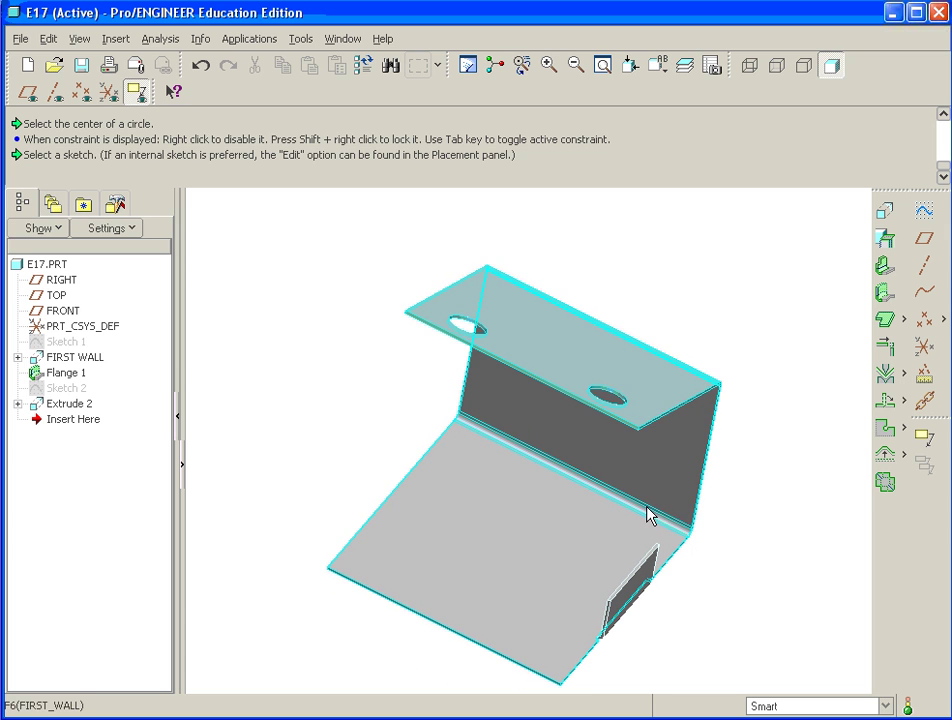
pyautogui.moveTo(648, 510)
pyautogui.mouseDown(button='middle')
pyautogui.moveTo(632, 487)
pyautogui.moveTo(637, 495)
pyautogui.mouseUp(button='middle')
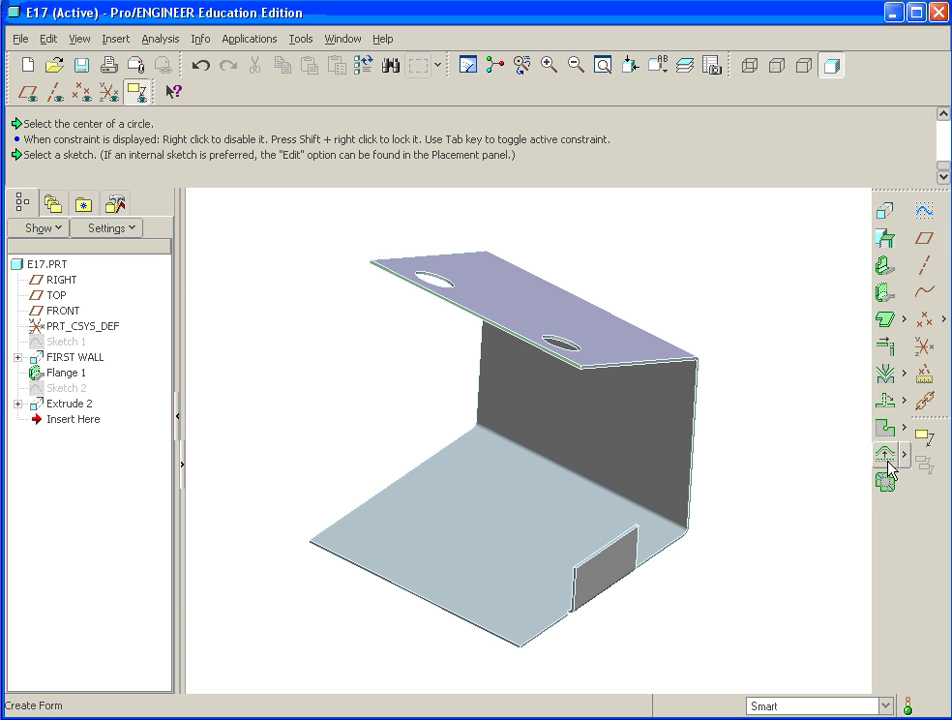
pyautogui.click(886, 402)
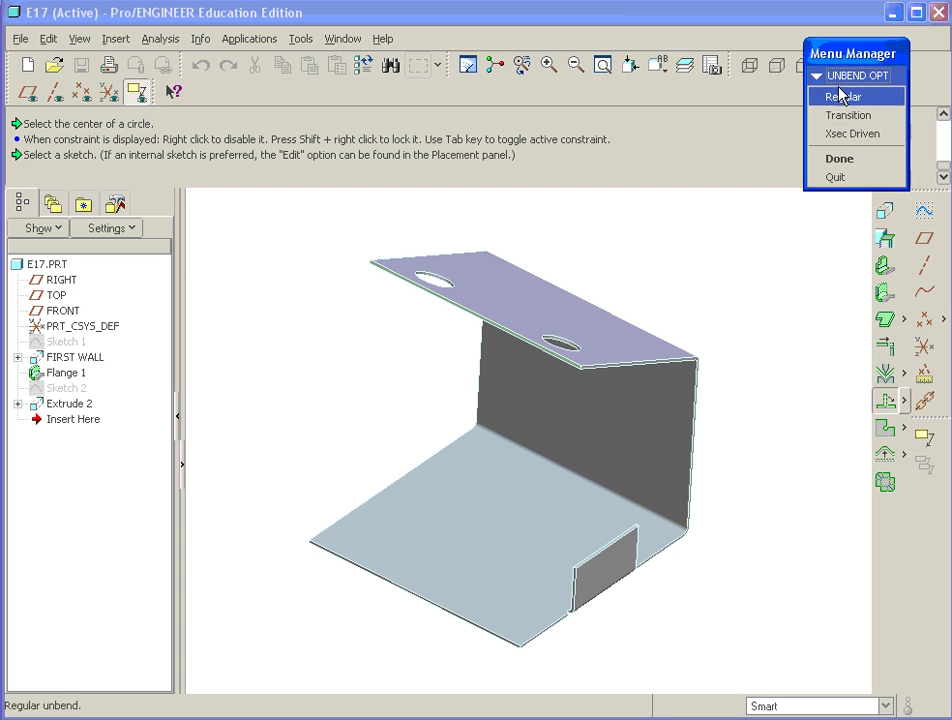
pyautogui.click(840, 160)
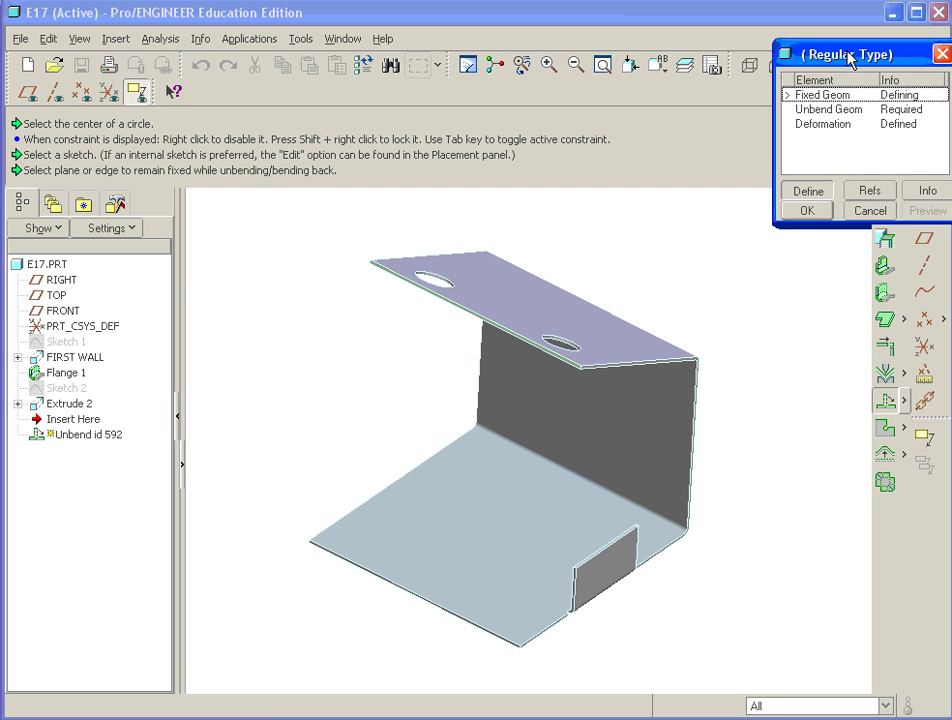
pyautogui.moveTo(926, 208); pyautogui.dragTo(831, 244)
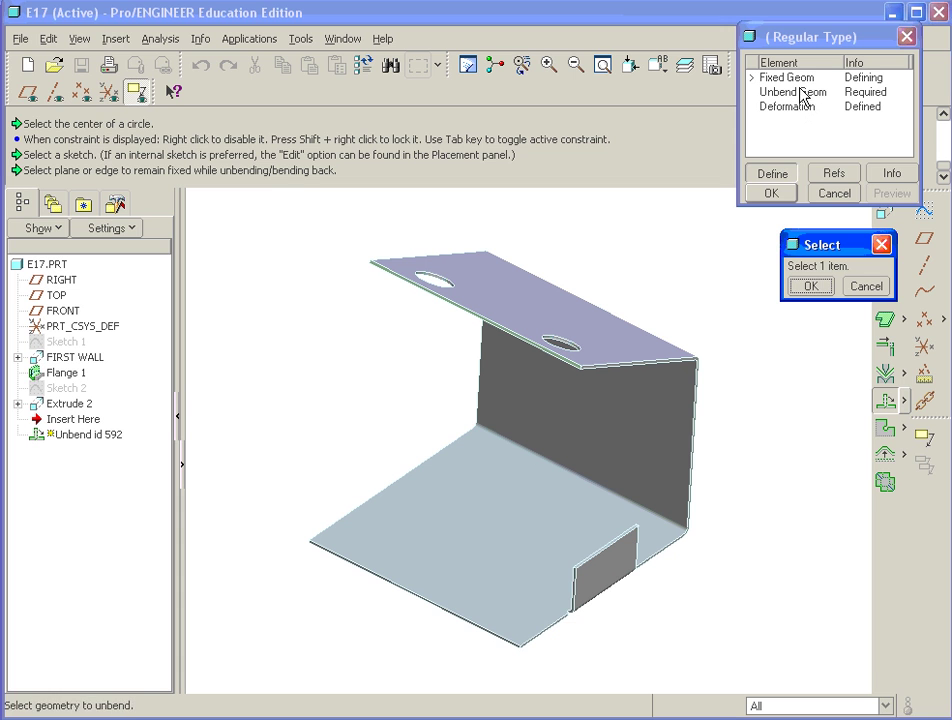
pyautogui.click(493, 541)
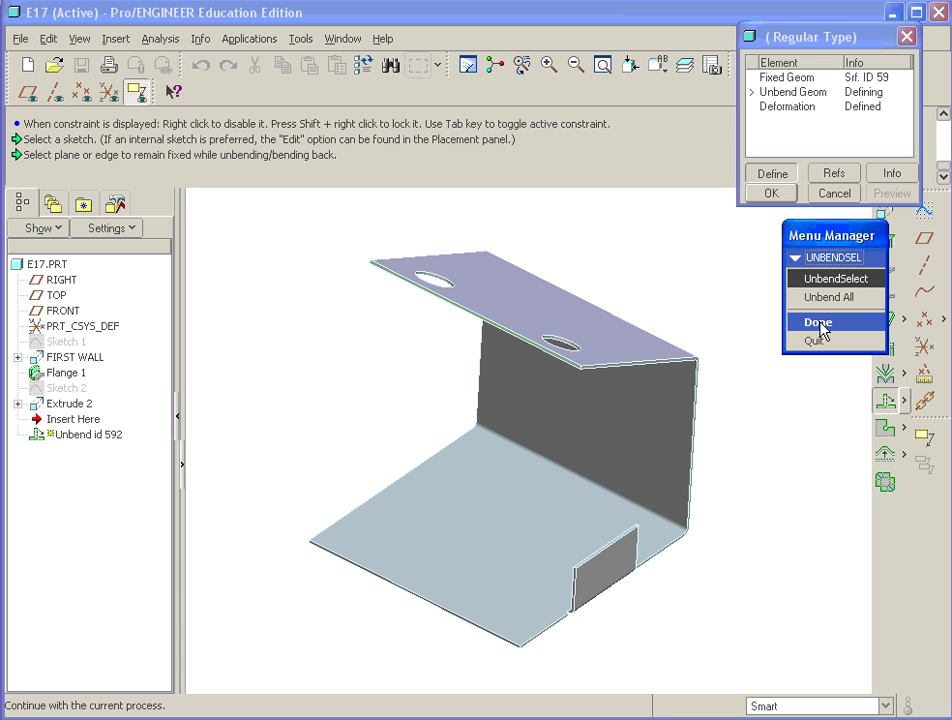
# Choose Unbend Select and select the curved bend surface joining the bottom to the wall.
pyautogui.scroll(3, 612, 525)
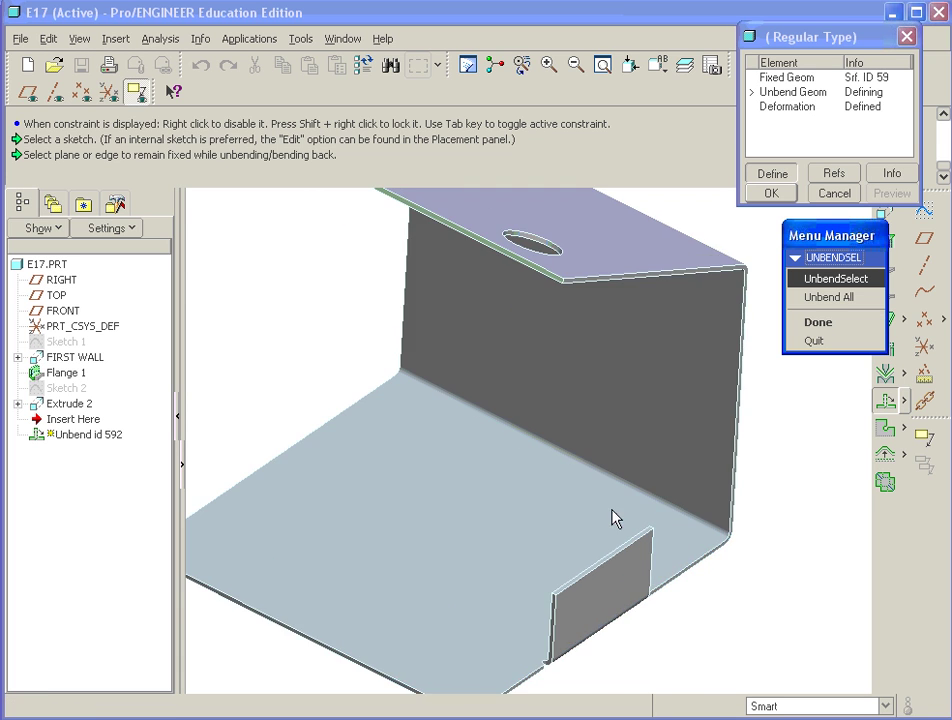
pyautogui.scroll(2, 612, 507)
pyautogui.click(771, 552)
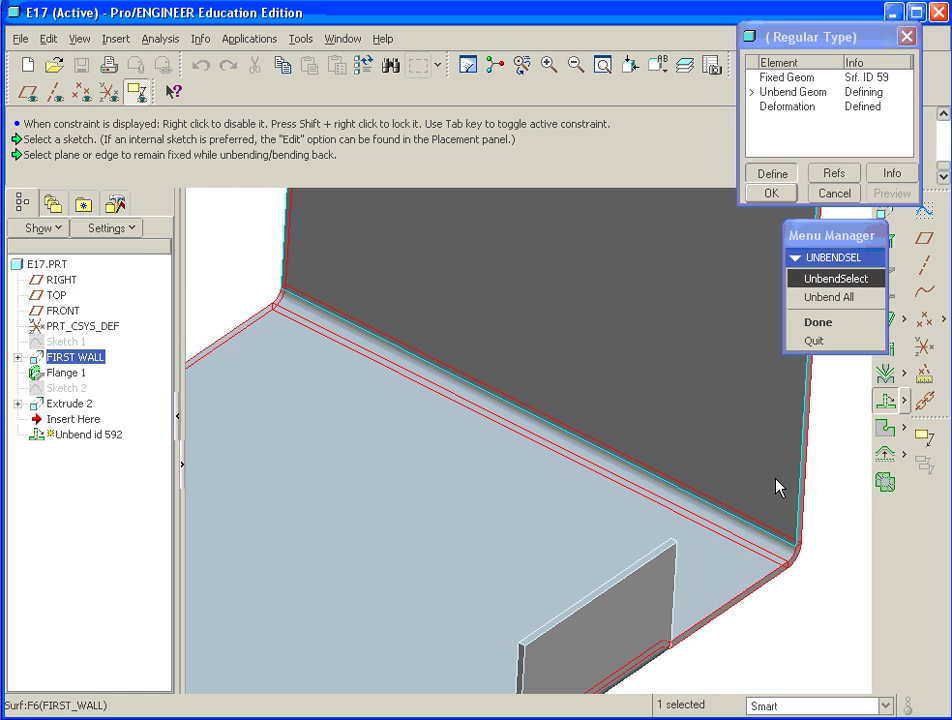
pyautogui.click(769, 546)
pyautogui.click(771, 552)
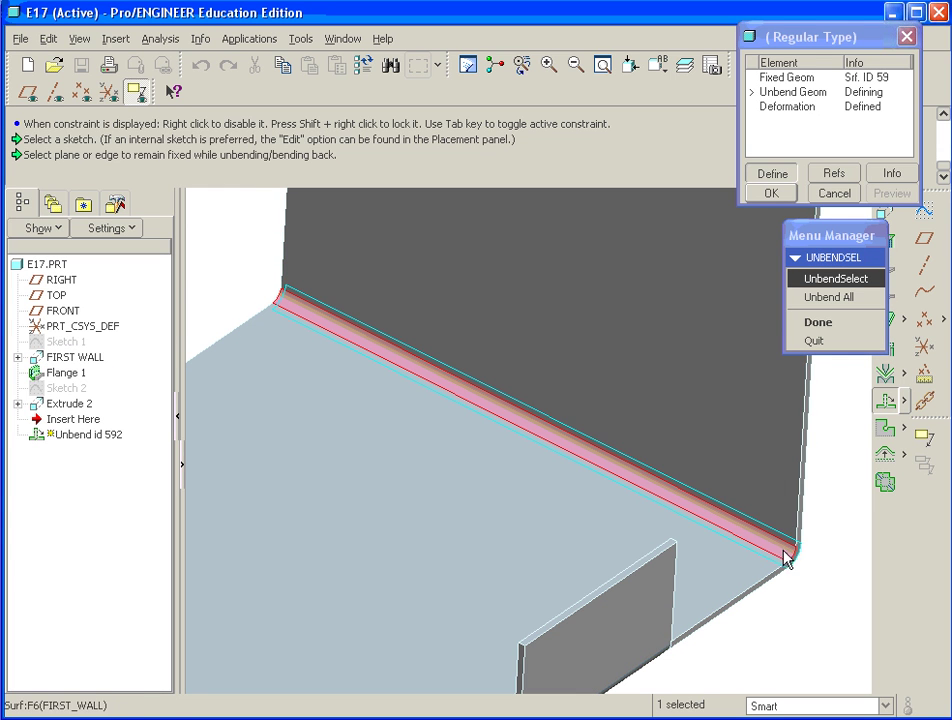
pyautogui.click(816, 322)
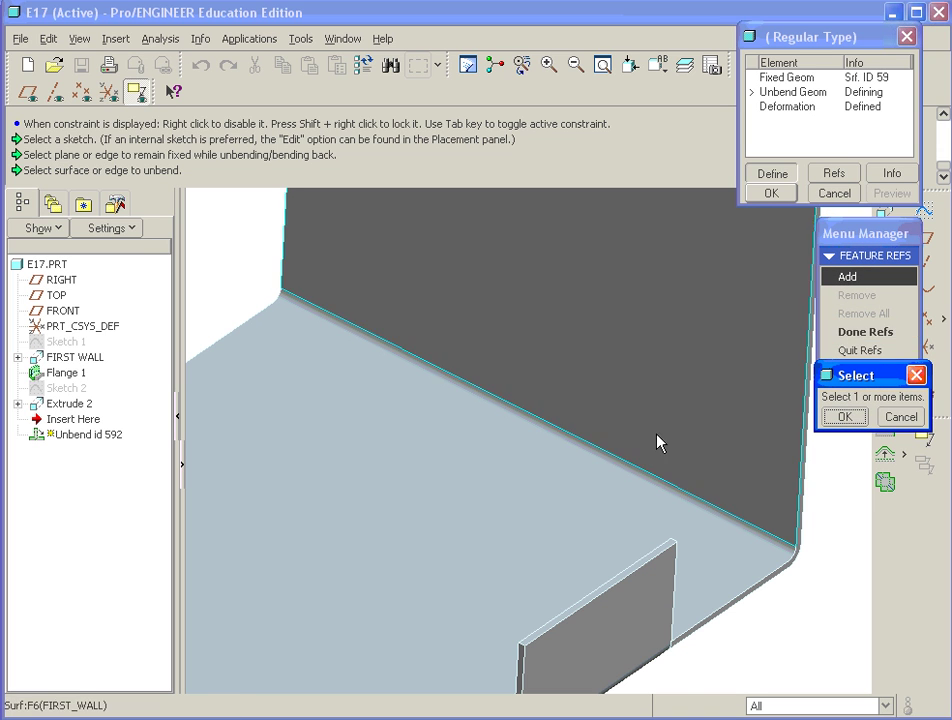
pyautogui.scroll(2, 770, 560)
pyautogui.click(801, 557)
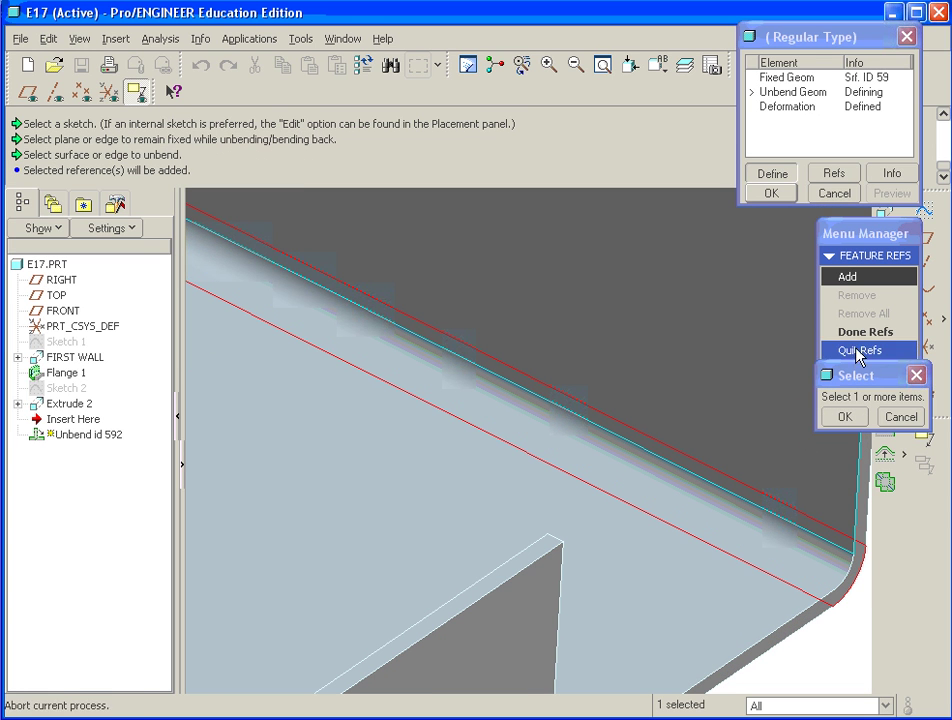
pyautogui.click(845, 417)
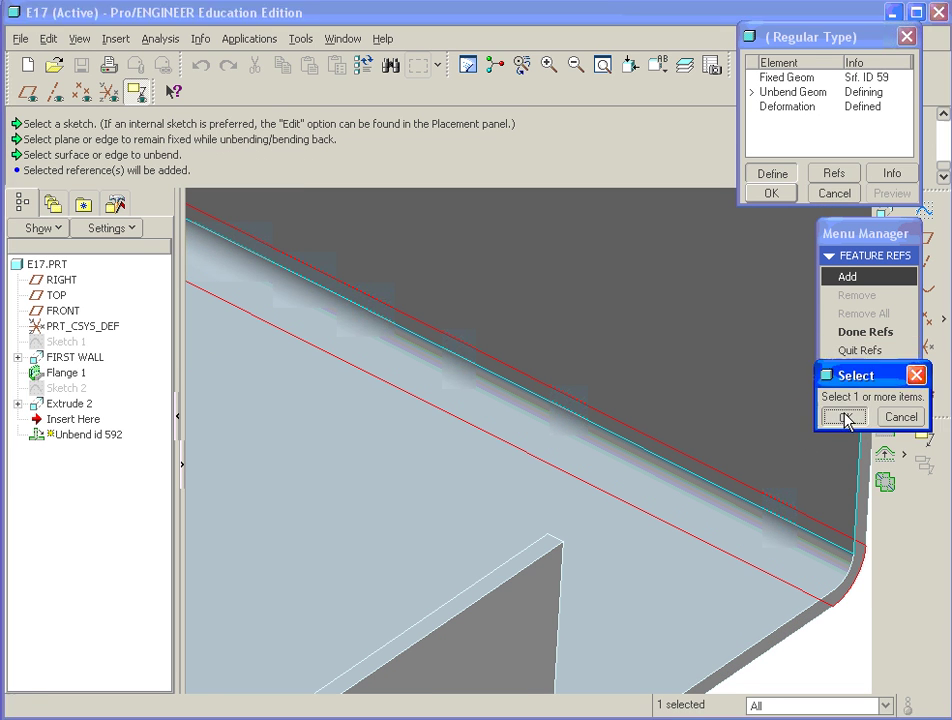
pyautogui.click(857, 333)
# Preview and finish the Unbend feature, then bring the Word instructions forward.
pyautogui.click(893, 195)
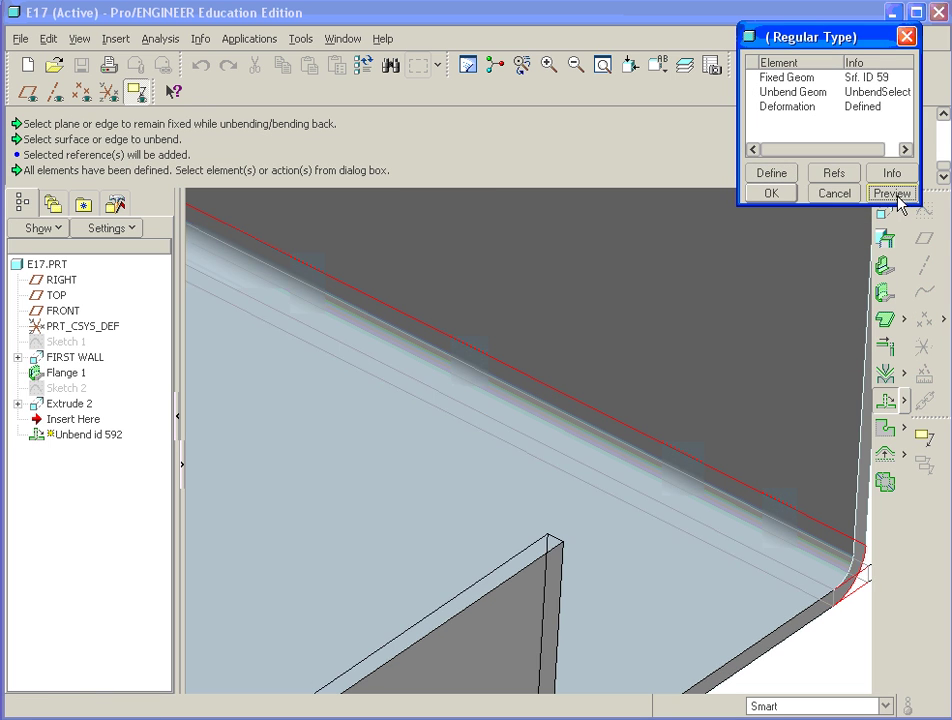
pyautogui.scroll(-5, 590, 325)
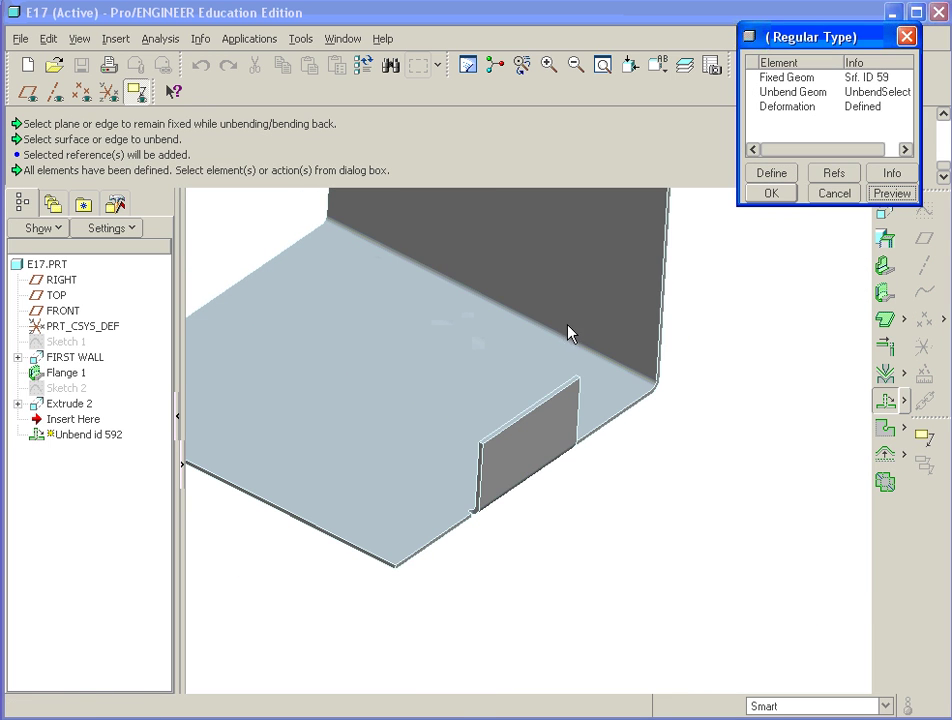
pyautogui.click(891, 193)
pyautogui.scroll(-3, 578, 375)
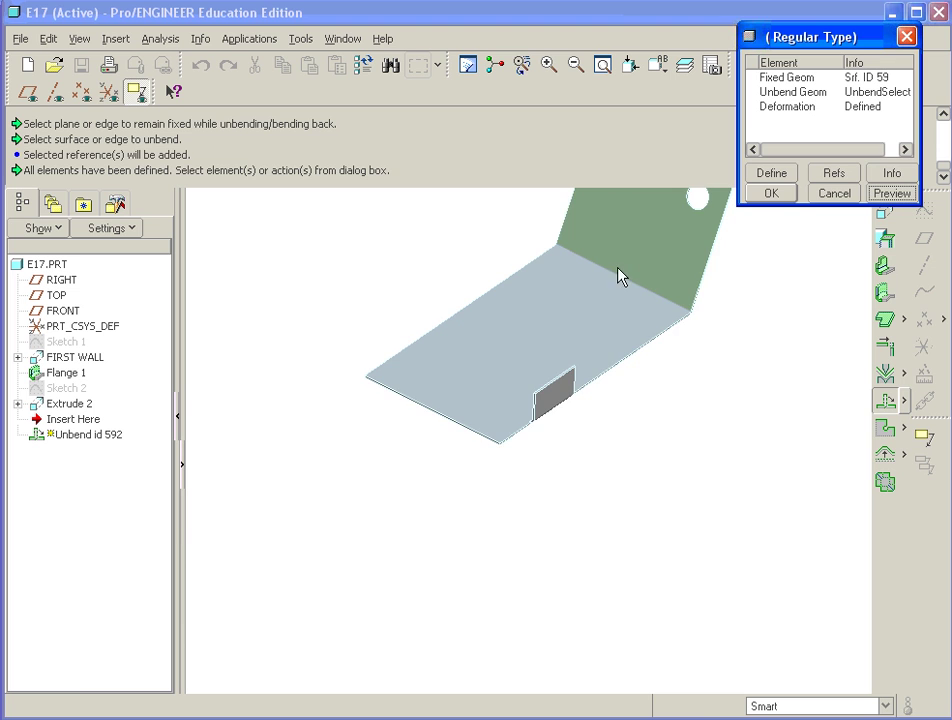
pyautogui.scroll(4, 606, 250)
pyautogui.click(768, 194)
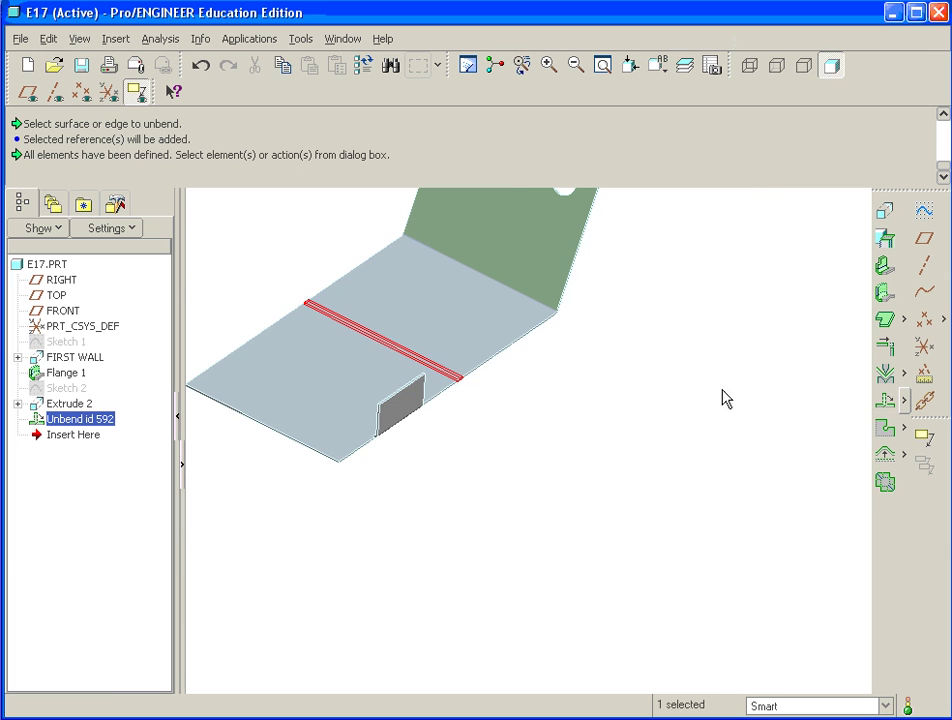
pyautogui.scroll(-5, 680, 445)
pyautogui.scroll(3, 595, 298)
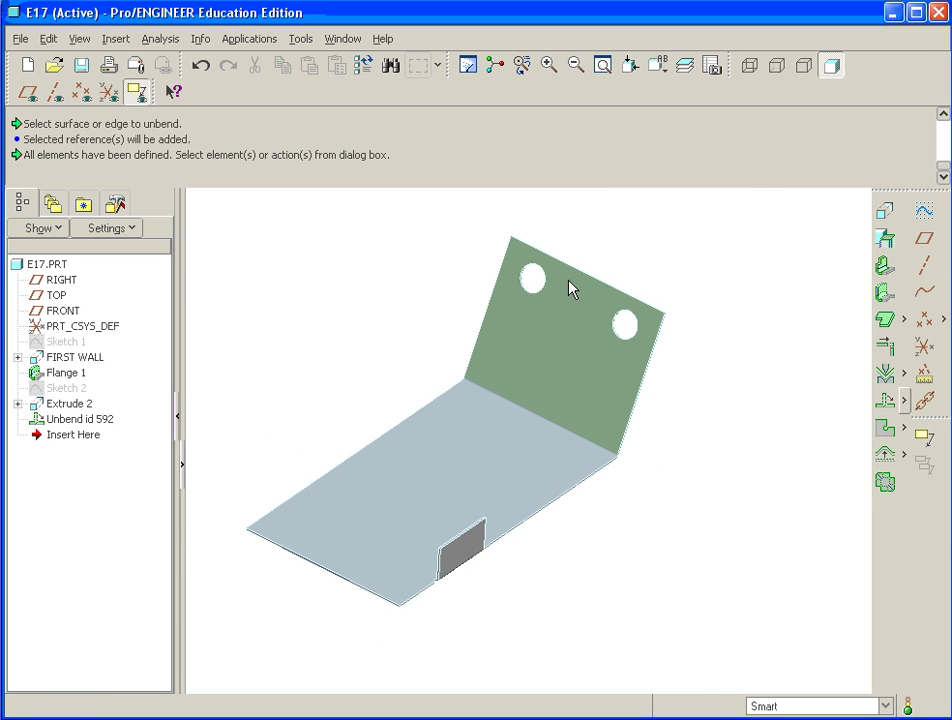
pyautogui.scroll(2, 540, 289)
pyautogui.scroll(2, 440, 474)
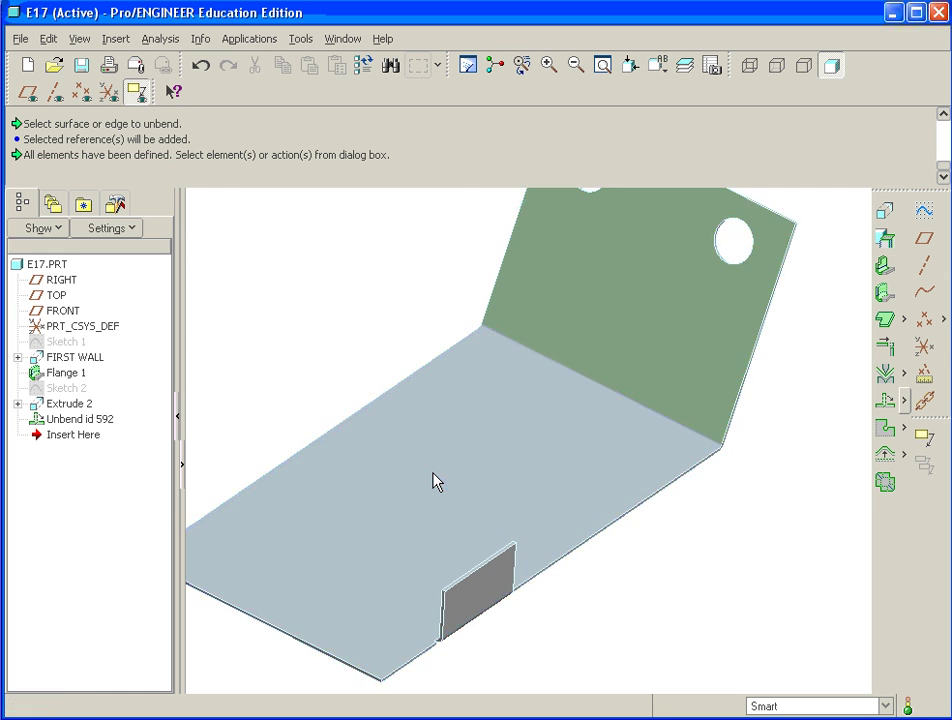
pyautogui.scroll(-2, 436, 477)
pyautogui.scroll(2, 436, 477)
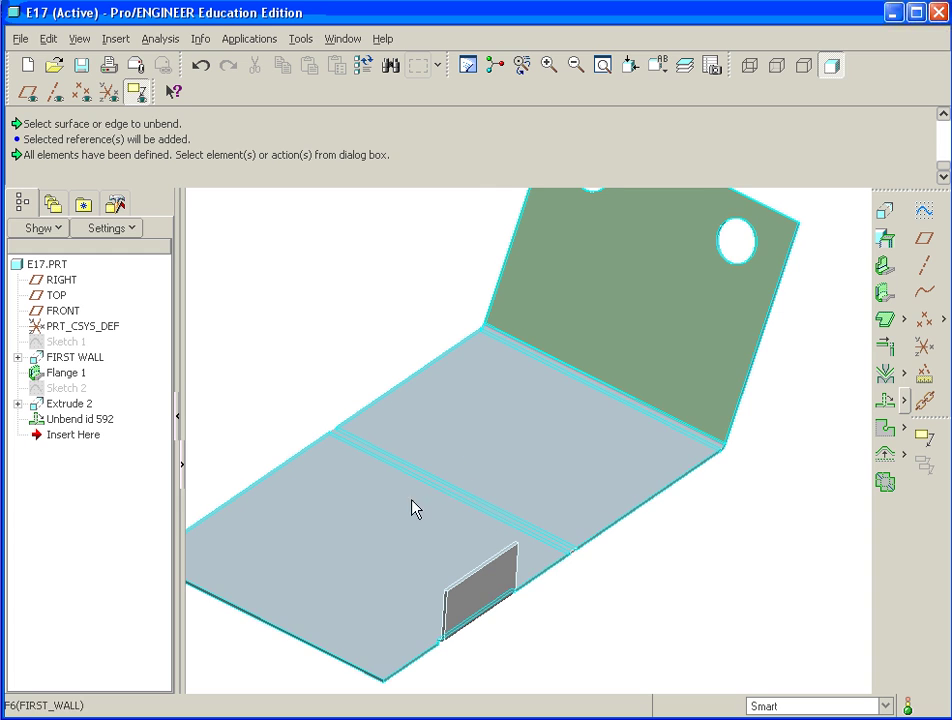
pyautogui.hotkey('alt', 'Tab')
# Scroll down to step 8's sketch of a 3.000 circle dimensioned 2.500 and 5.000.
pyautogui.scroll(-10, 622, 531)
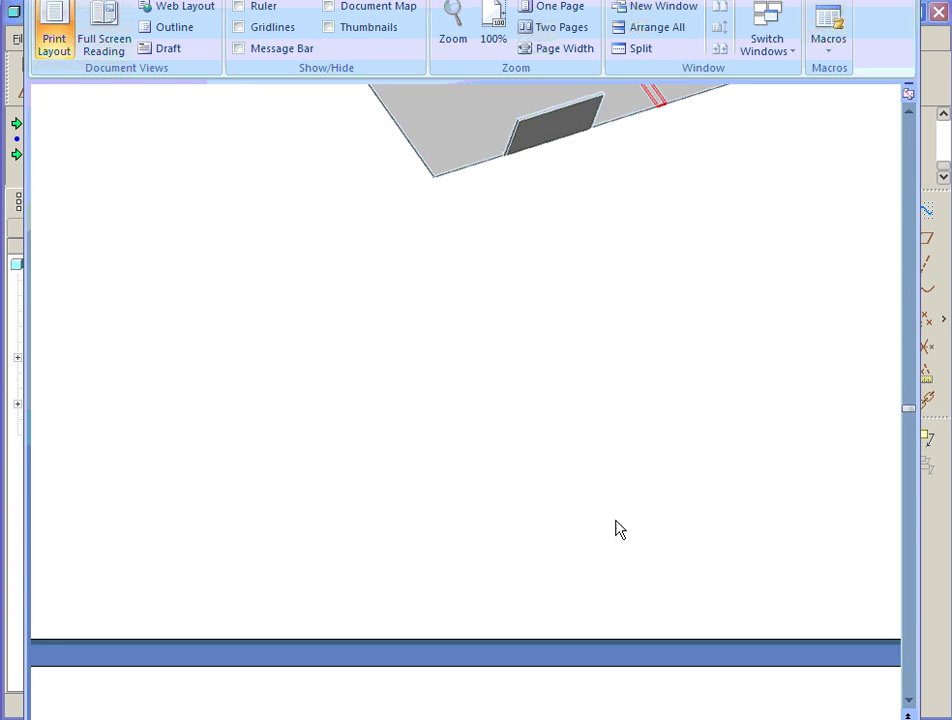
pyautogui.scroll(-5, 614, 530)
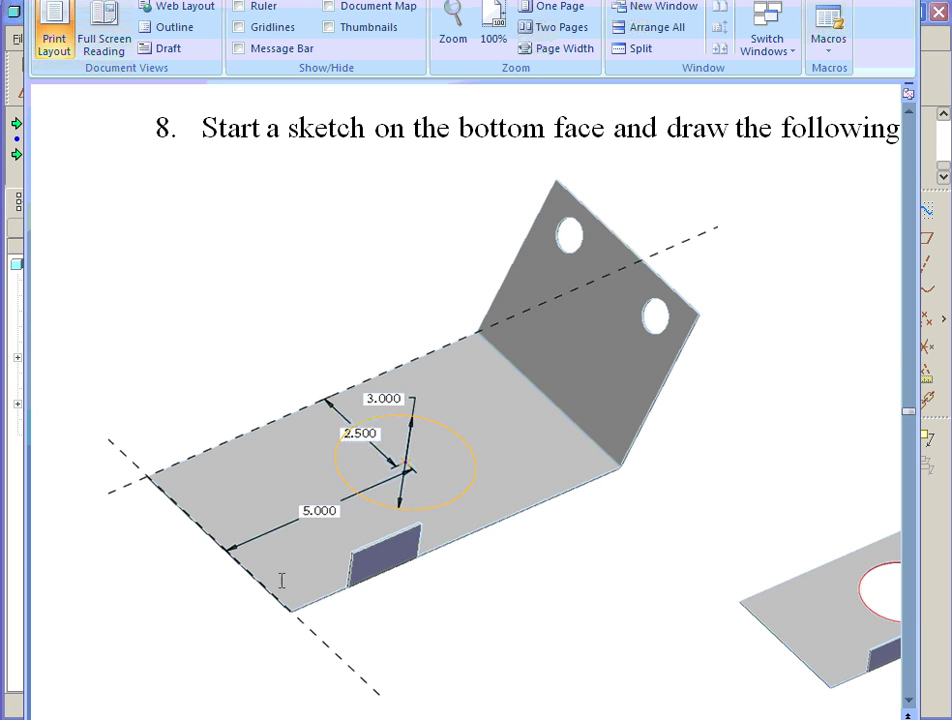
# Start a sketch on the flattened bottom wall and draw a circle on it.
pyautogui.click(937, 620)
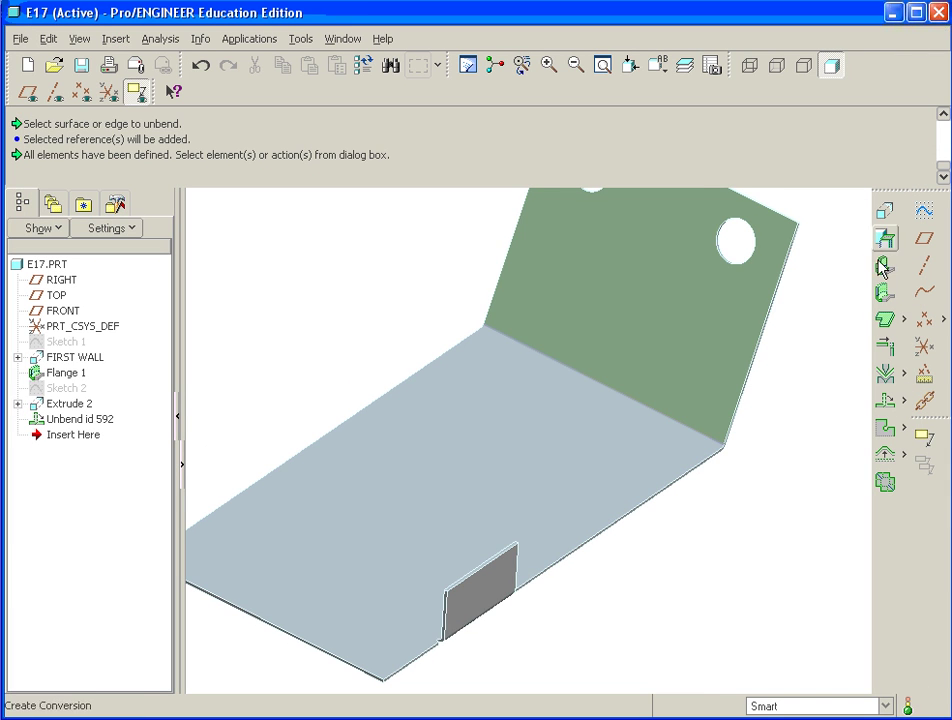
pyautogui.click(406, 536)
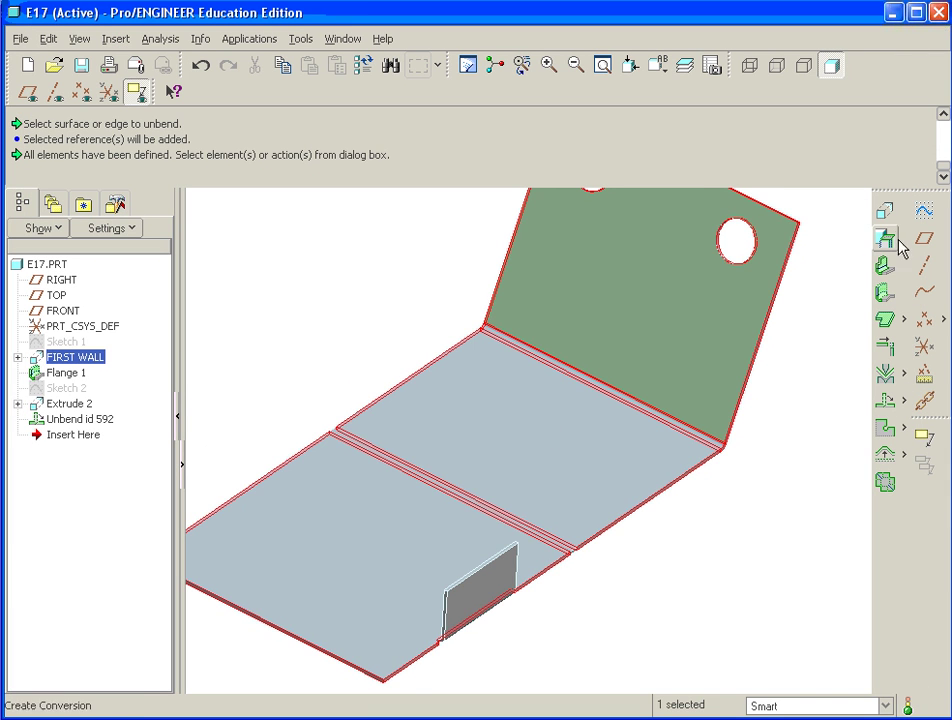
pyautogui.click(921, 212)
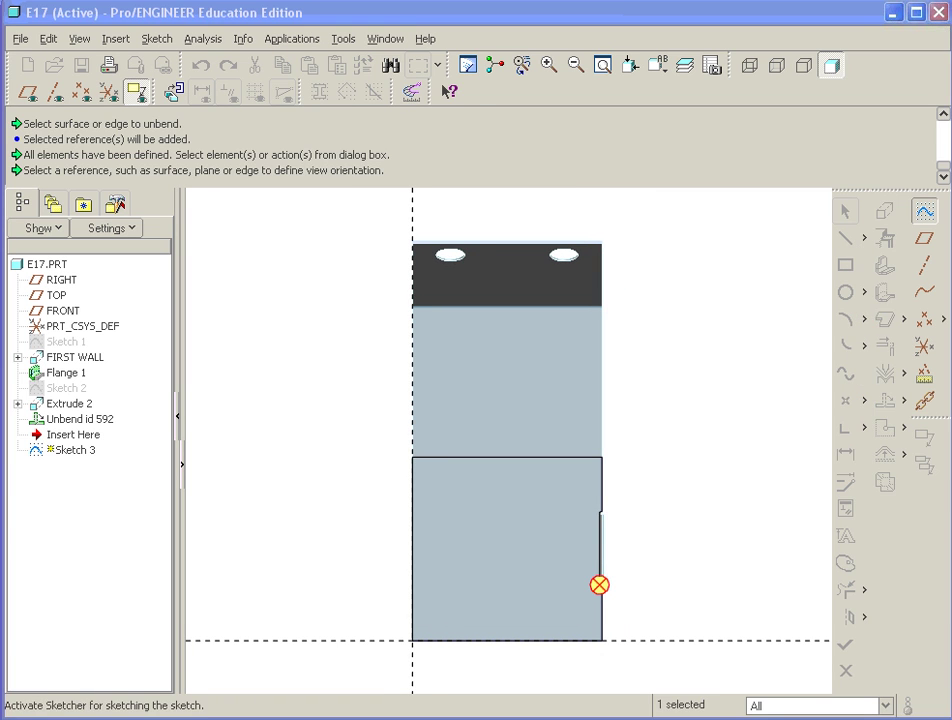
pyautogui.click(885, 292)
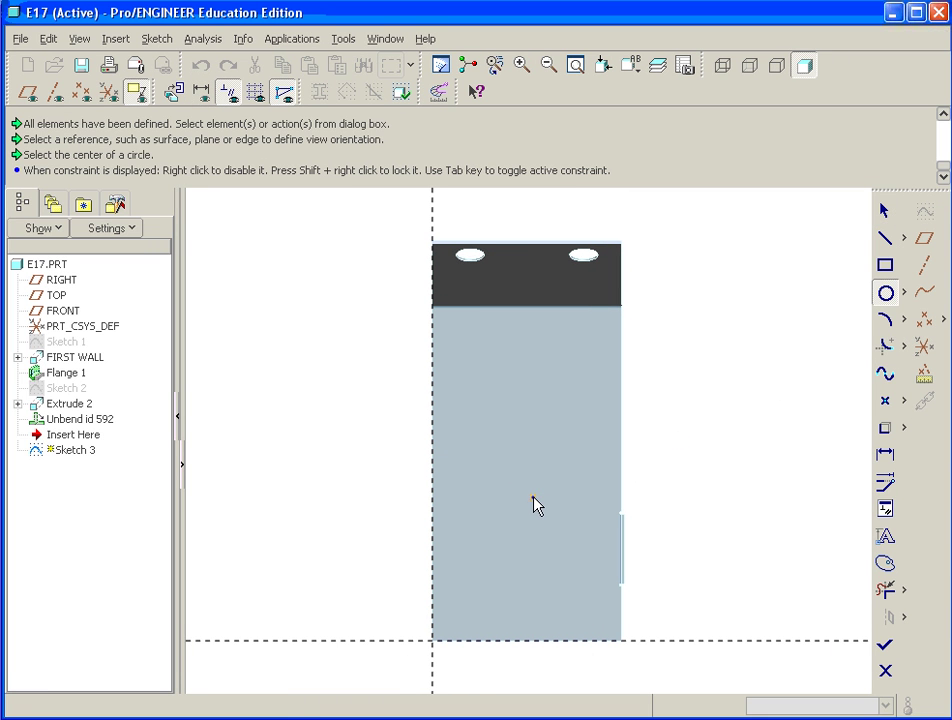
pyautogui.click(532, 479)
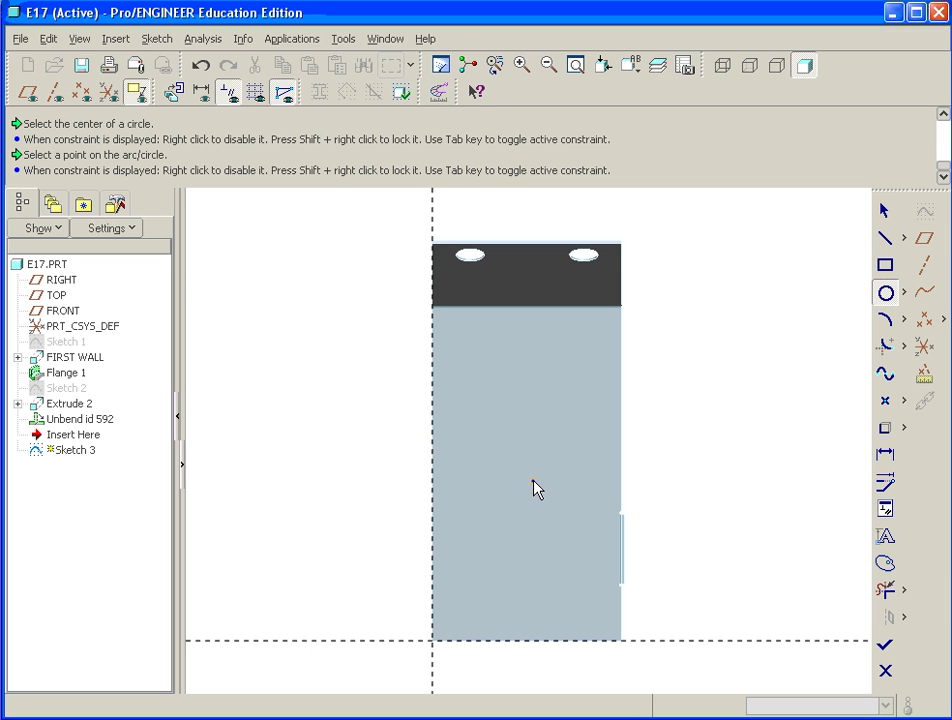
pyautogui.click(518, 539)
pyautogui.middleClick(646, 462)
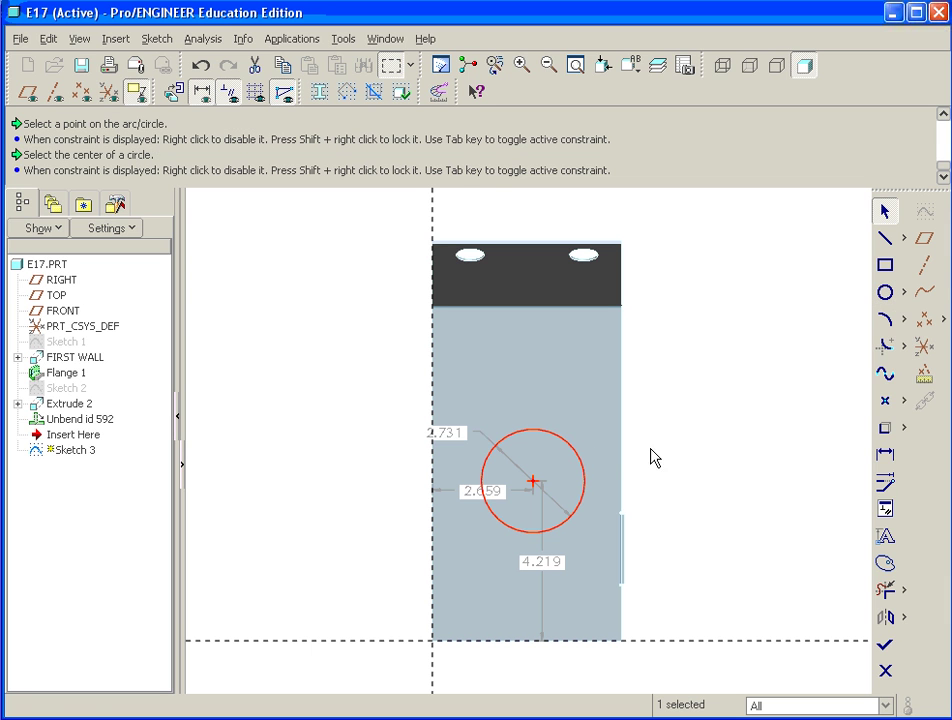
# Dimension the circle to 3 diameter, 2.5 and 5 from the edges, and finish the sketch.
pyautogui.doubleClick(447, 434)
pyautogui.write('3')
pyautogui.press('Return')
pyautogui.doubleClick(482, 492)
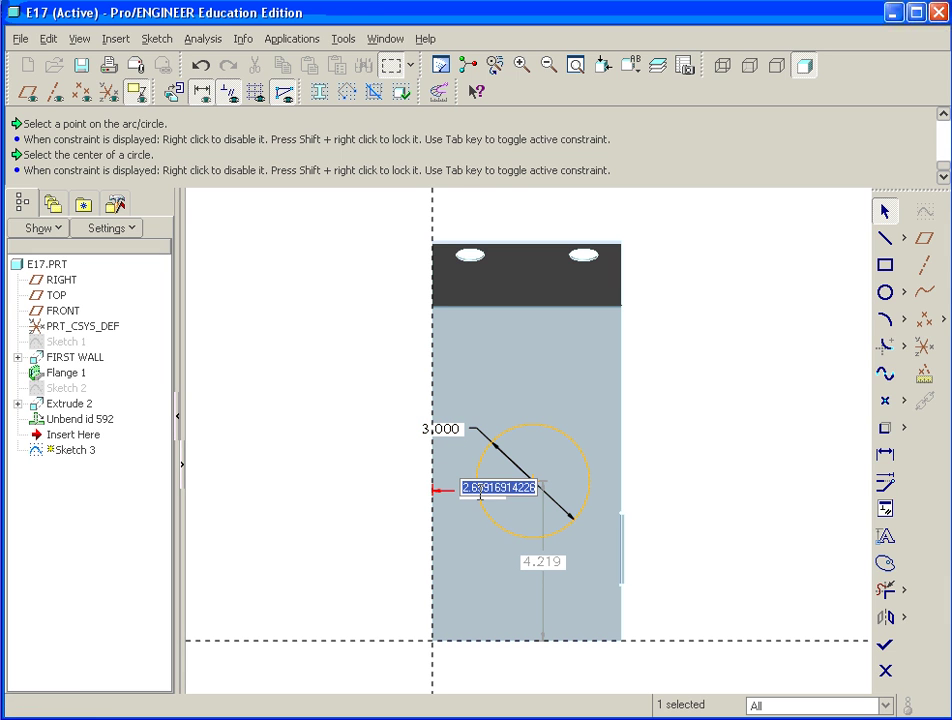
pyautogui.write('2.5')
pyautogui.press('Return')
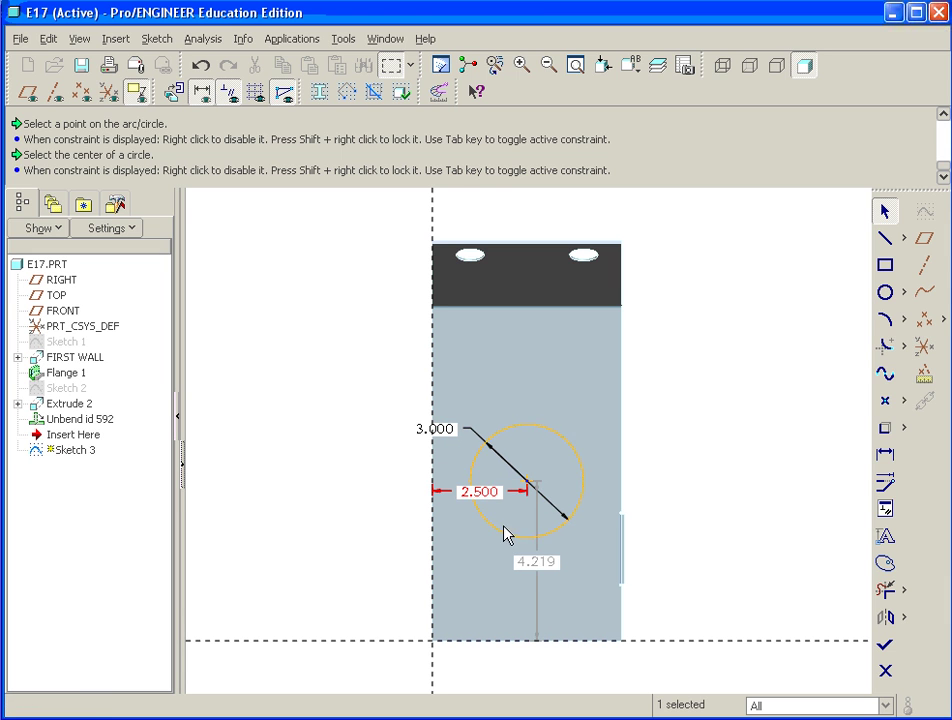
pyautogui.doubleClick(537, 562)
pyautogui.write('5')
pyautogui.press('Return')
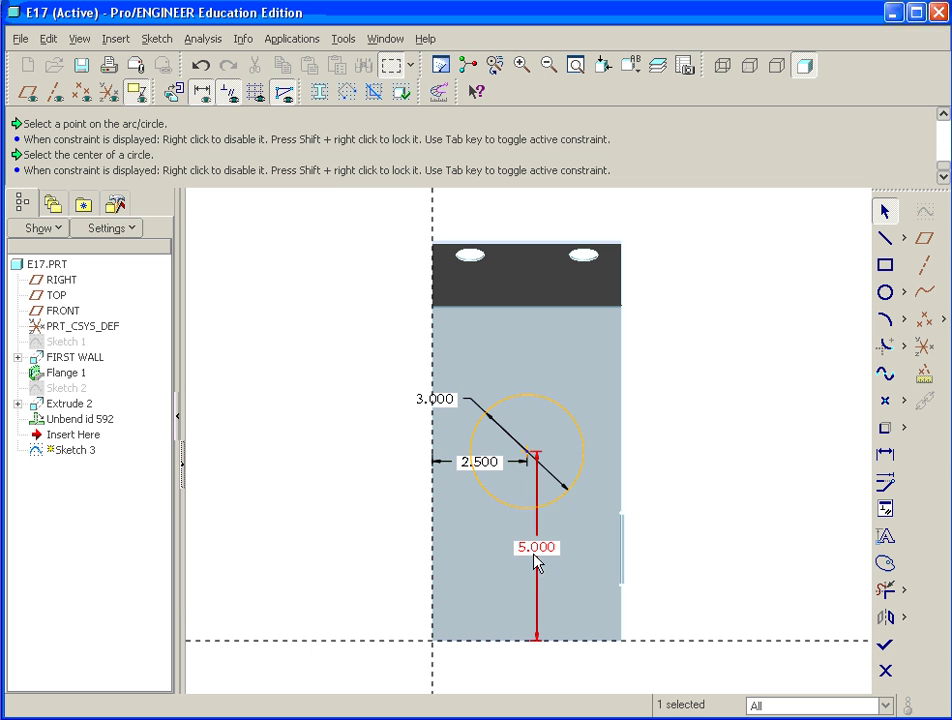
pyautogui.moveTo(633, 453)
pyautogui.mouseDown(button='middle')
pyautogui.moveTo(589, 425)
pyautogui.moveTo(620, 501)
pyautogui.moveTo(616, 472)
pyautogui.mouseUp(button='middle')
pyautogui.scroll(-2, 616, 472)
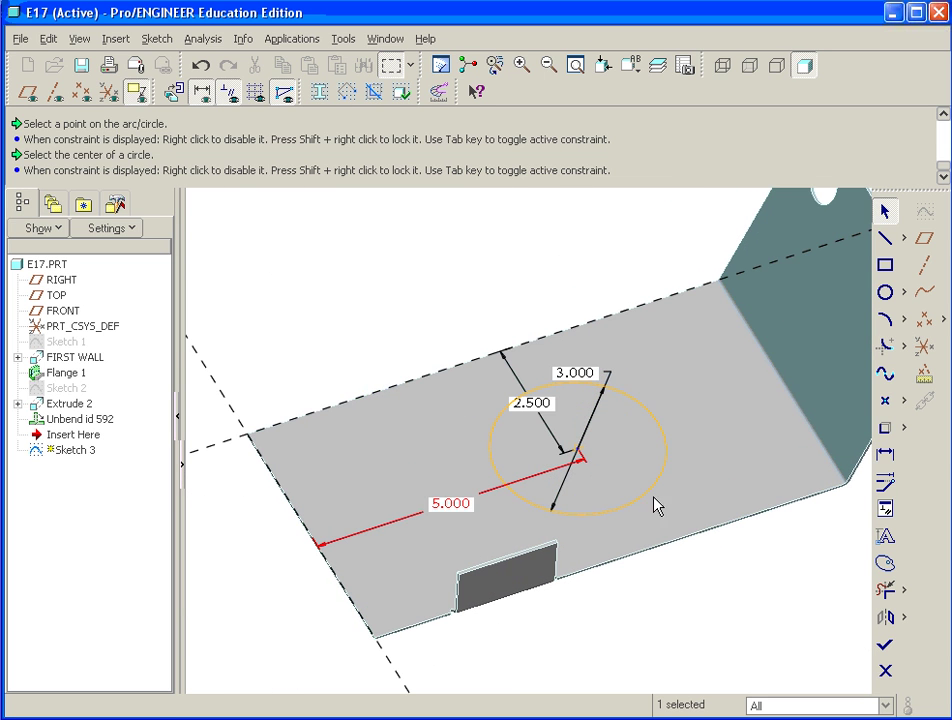
pyautogui.click(884, 645)
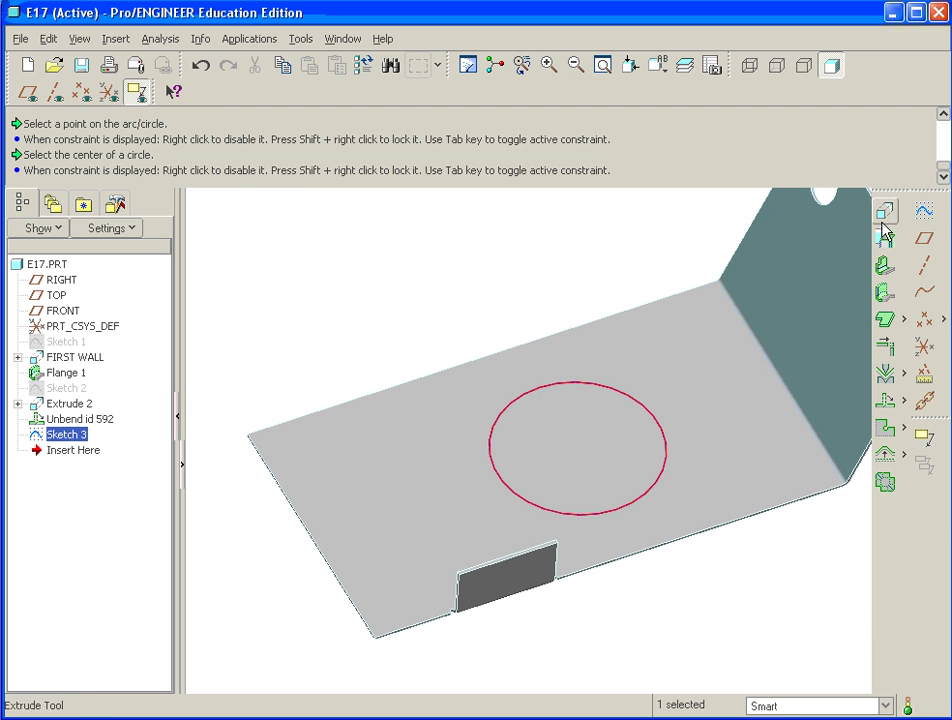
# Extrude Sketch 3 as a cut, flipping the direction so it goes through the wall.
pyautogui.click(884, 212)
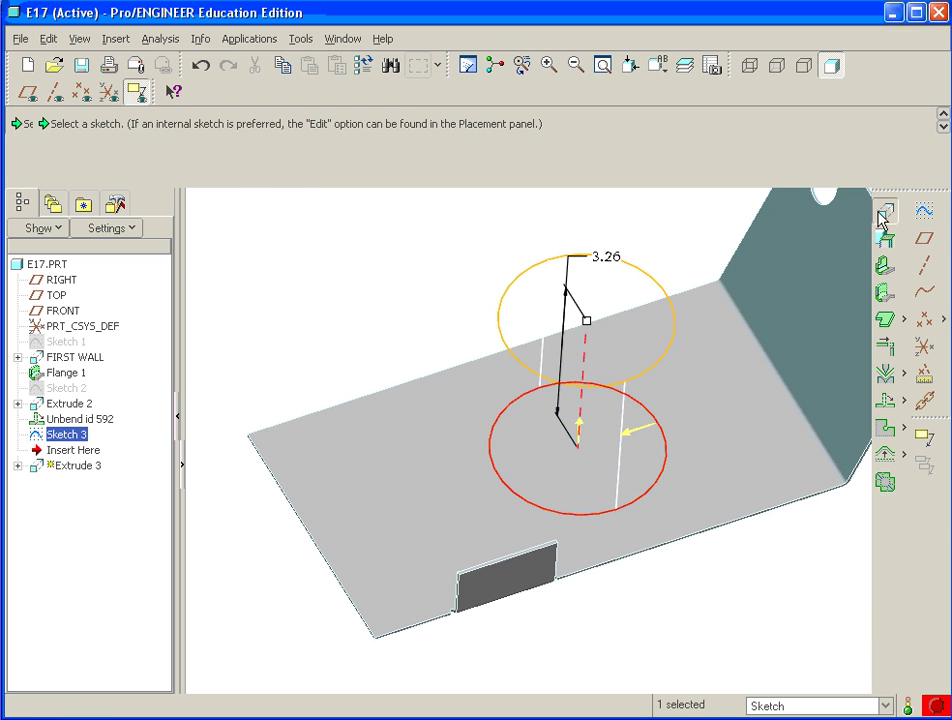
pyautogui.click(584, 430)
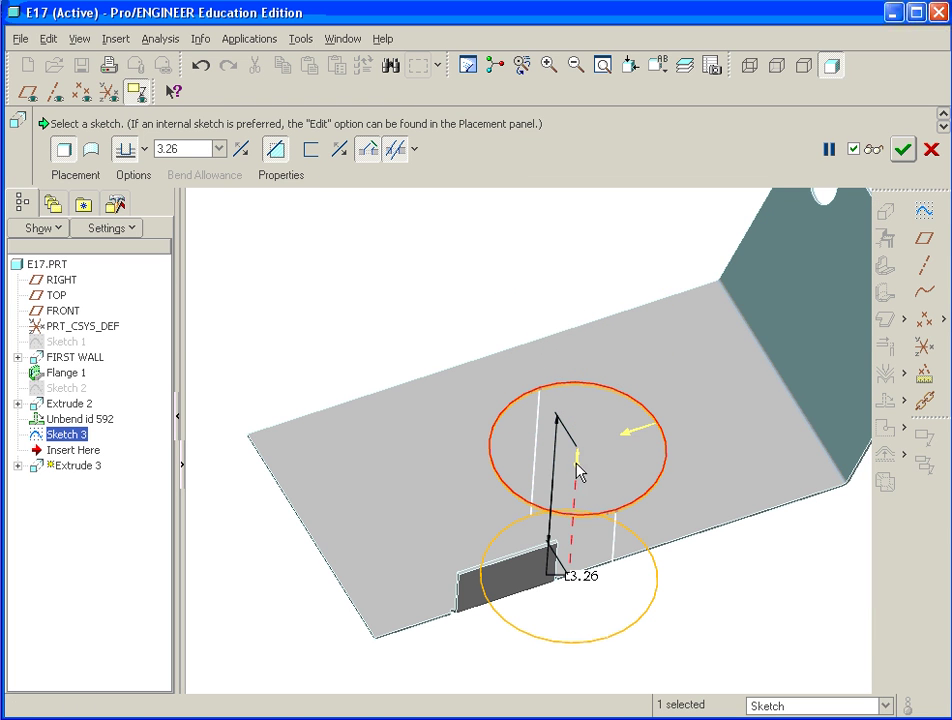
pyautogui.click(903, 150)
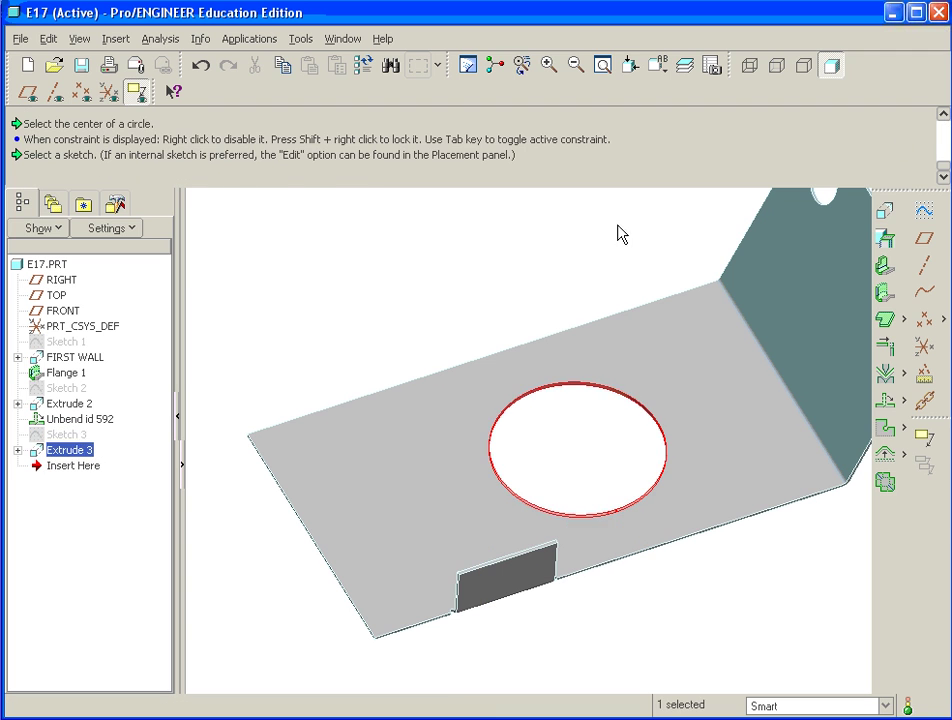
pyautogui.click(480, 285)
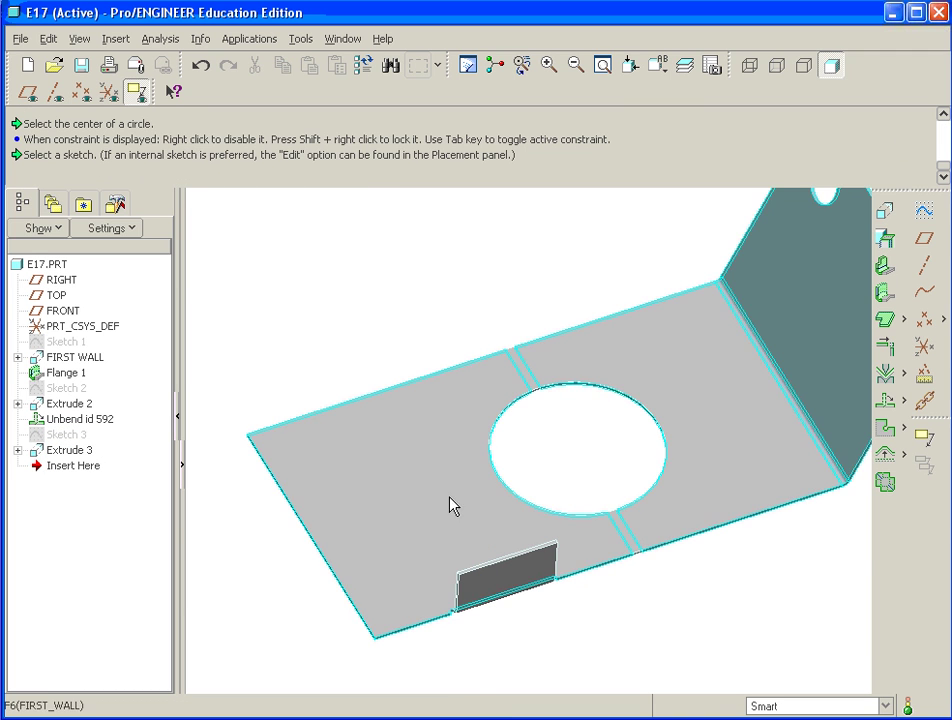
# Read the next step in the Word instructions and return to the part model.
pyautogui.hotkey('alt', 'Tab')
pyautogui.scroll(-10, 515, 540)
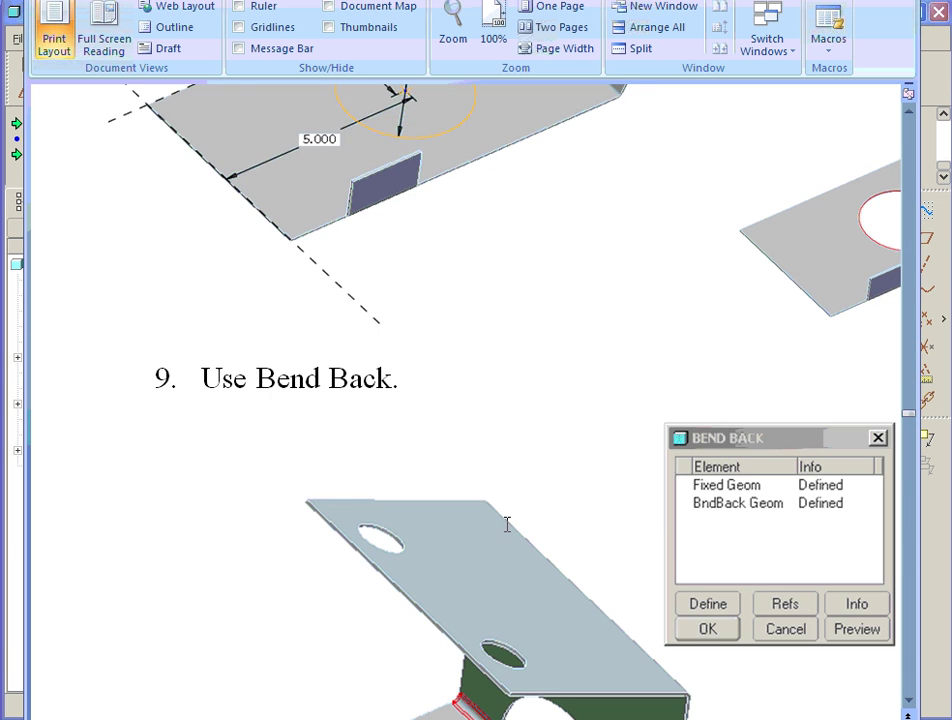
pyautogui.scroll(-2, 503, 506)
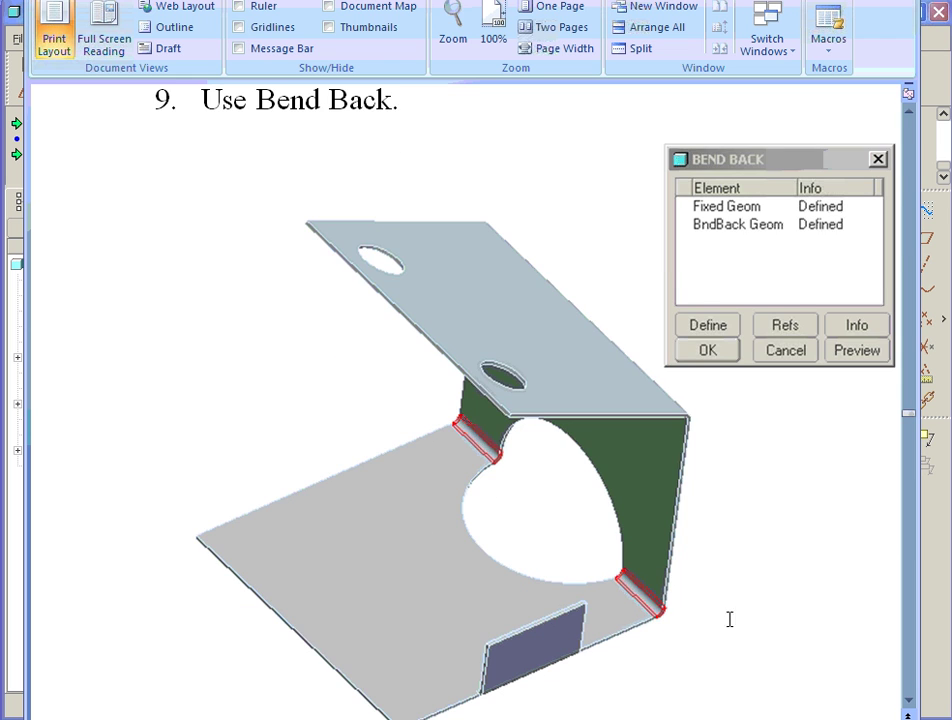
pyautogui.hotkey('alt', 'Tab')
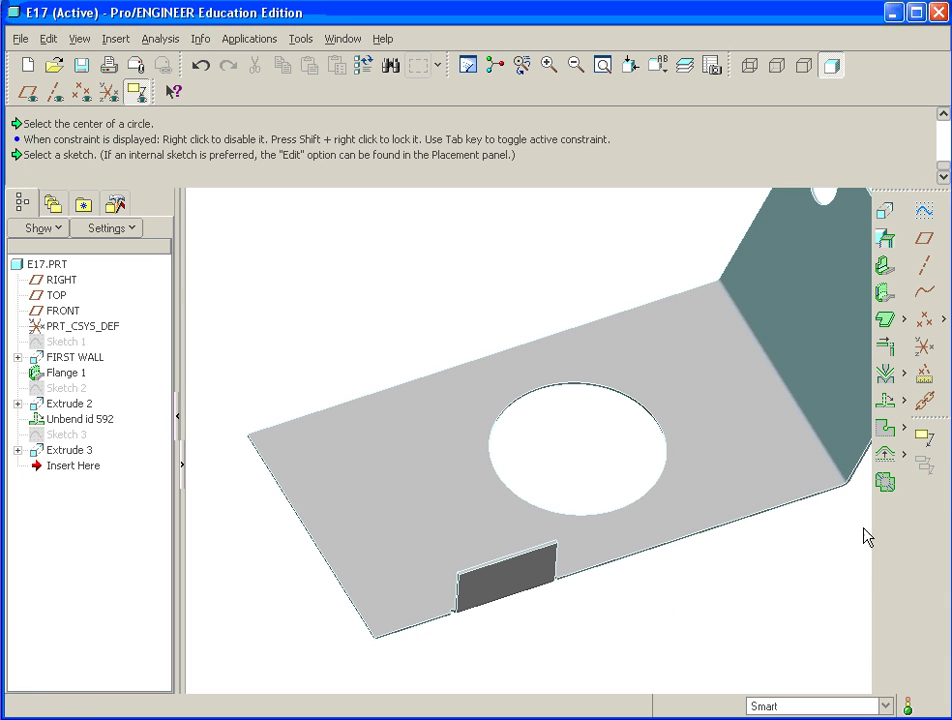
# Start a Bend Back feature and choose the wall that stays fixed.
pyautogui.click(905, 403)
pyautogui.click(906, 404)
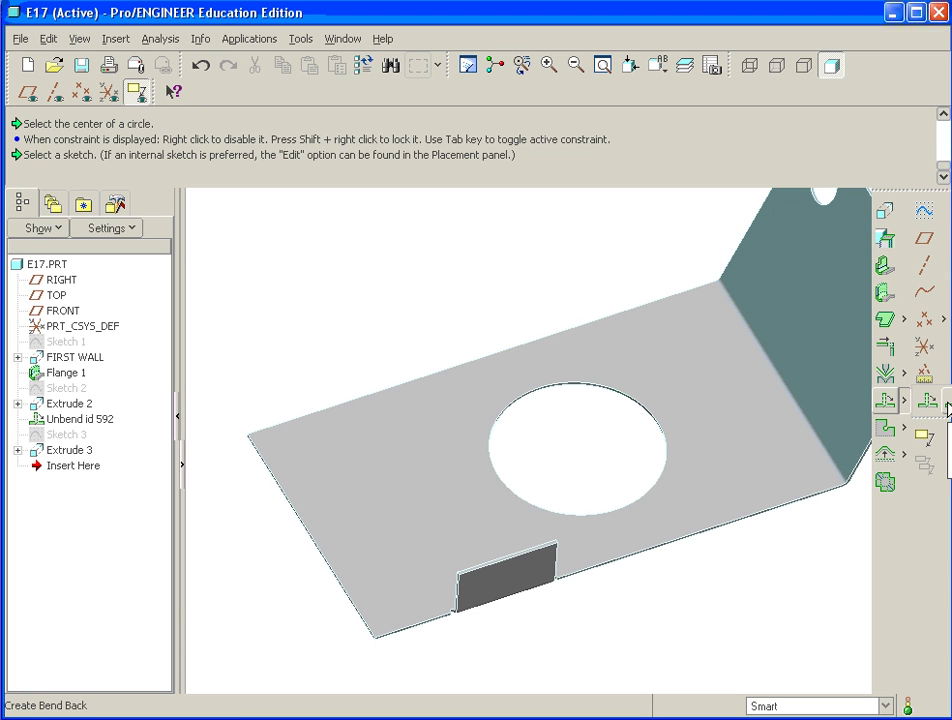
pyautogui.click(946, 406)
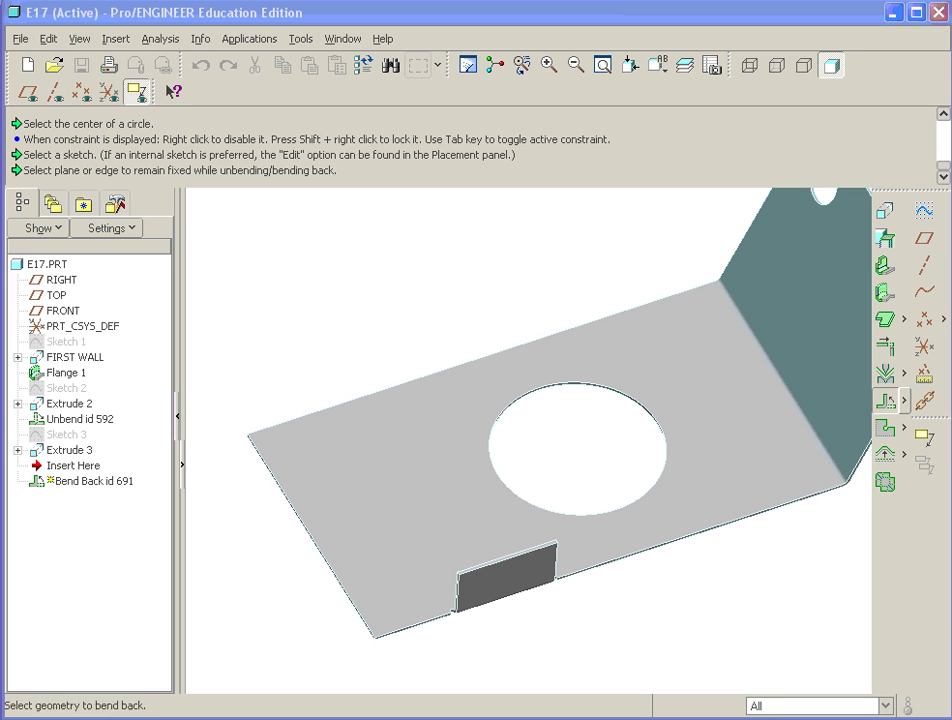
pyautogui.moveTo(860, 47); pyautogui.dragTo(823, 29)
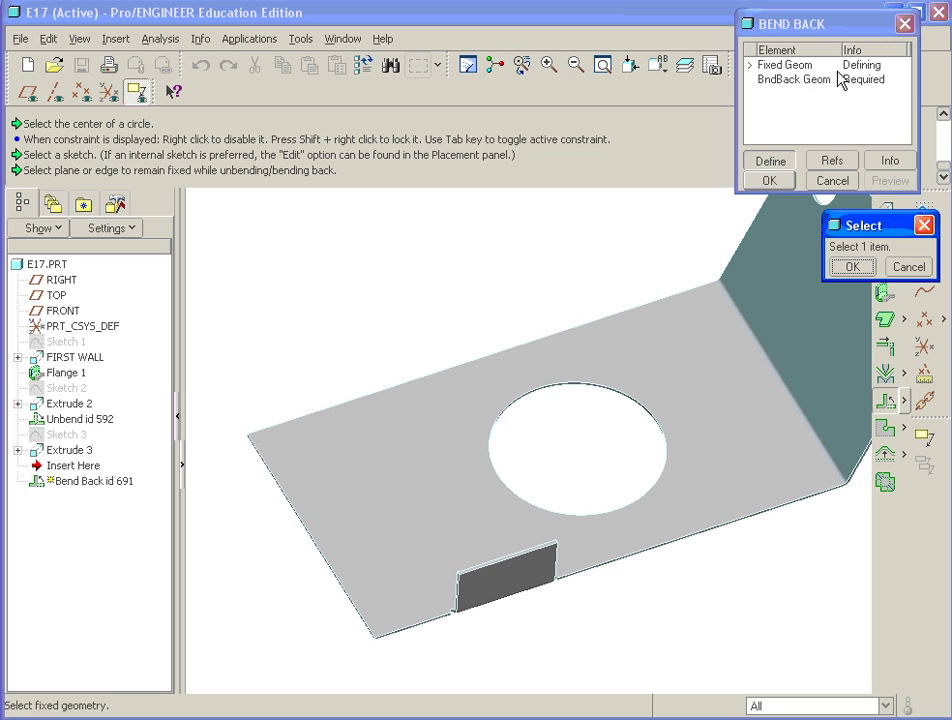
pyautogui.click(415, 511)
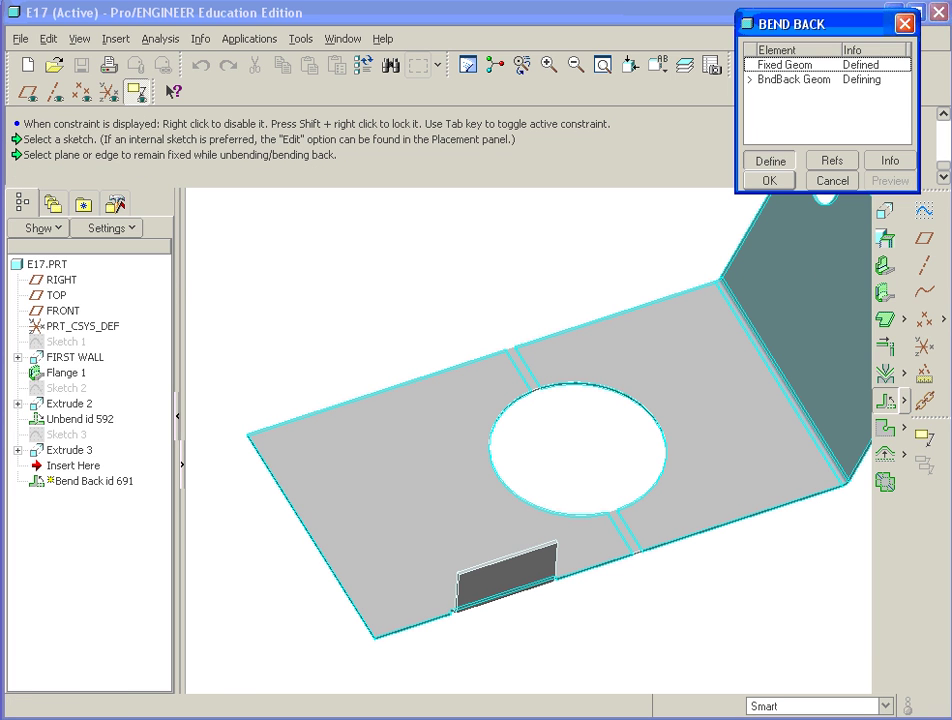
pyautogui.click(835, 305)
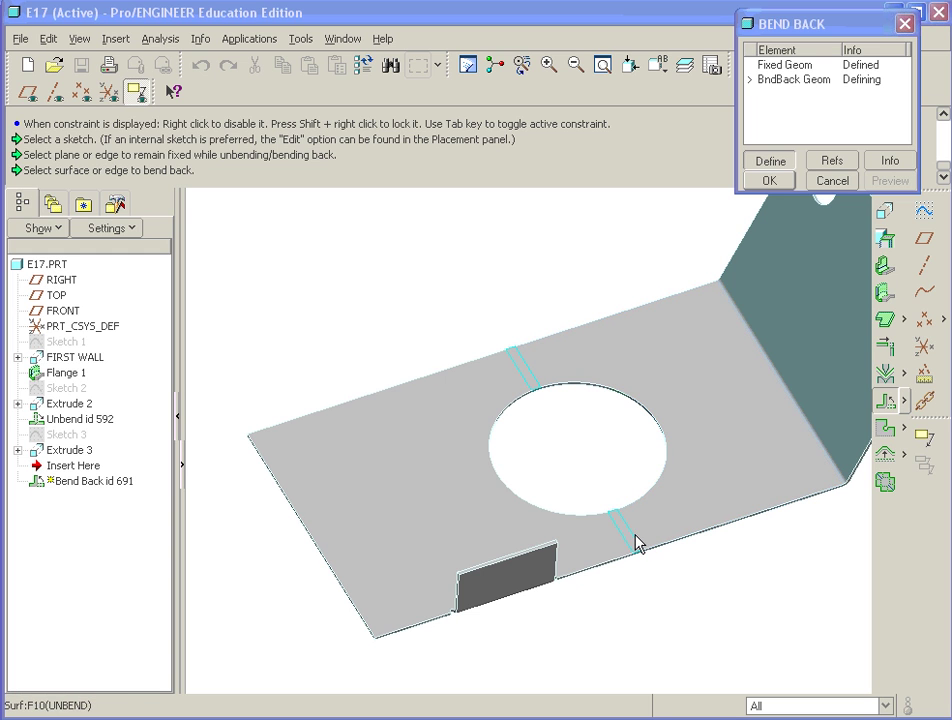
# Select the unbent surface, preview and confirm the bend back, then rotate to inspect the bend.
pyautogui.scroll(3, 636, 542)
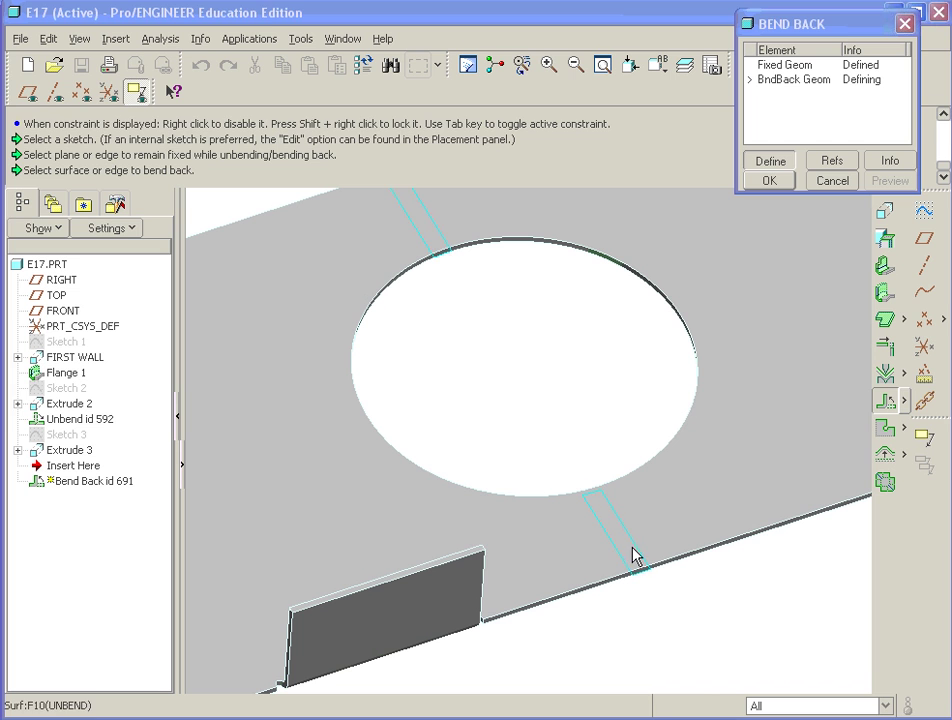
pyautogui.click(634, 557)
pyautogui.middleClick(634, 557)
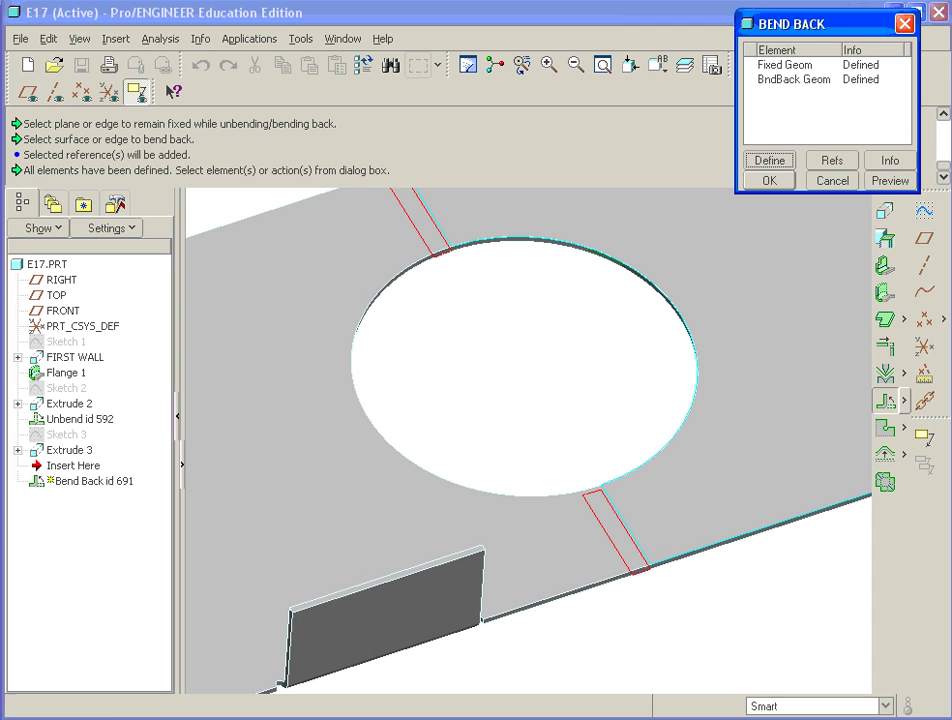
pyautogui.click(889, 181)
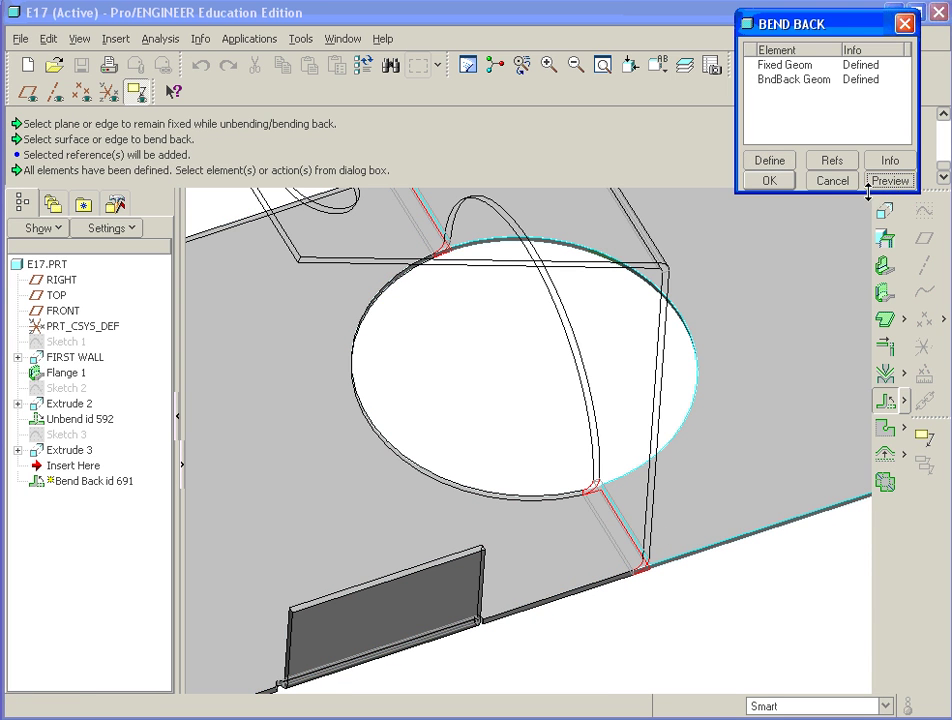
pyautogui.click(769, 180)
pyautogui.click(589, 444)
pyautogui.scroll(-6, 585, 434)
pyautogui.moveTo(589, 376); pyautogui.dragTo(492, 378, button='middle')
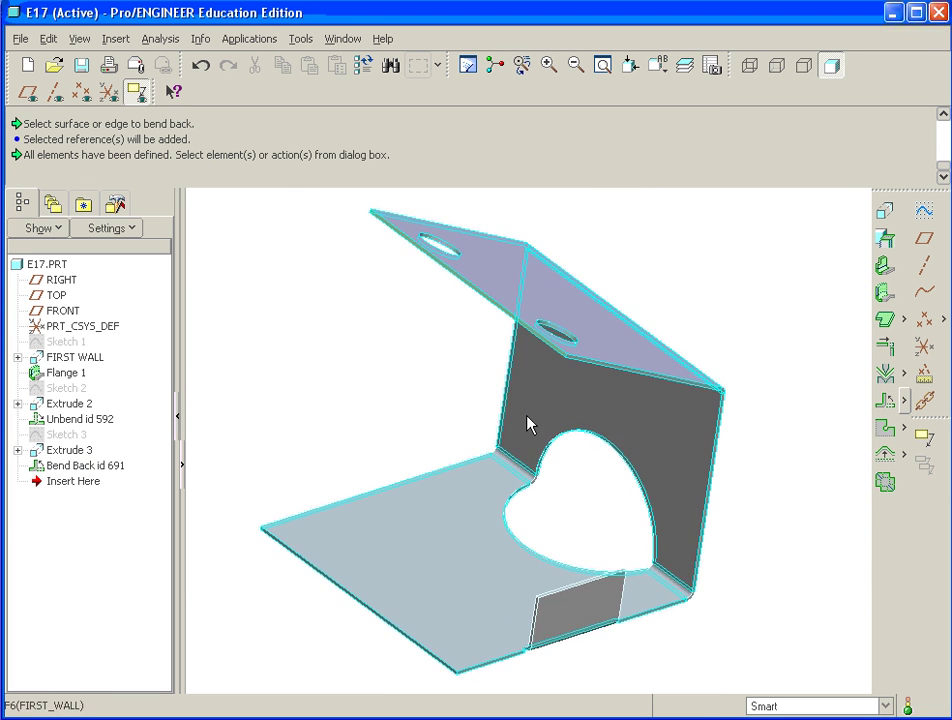
pyautogui.moveTo(523, 421)
pyautogui.mouseDown(button='middle')
pyautogui.moveTo(444, 408)
pyautogui.moveTo(519, 410)
pyautogui.moveTo(542, 457)
pyautogui.mouseUp(button='middle')
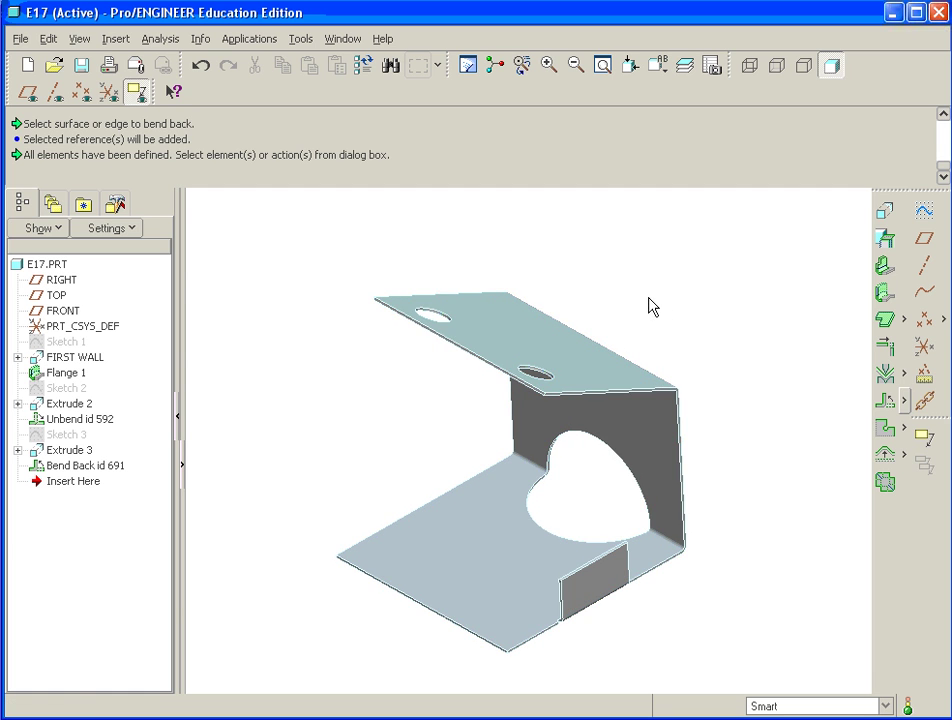
pyautogui.moveTo(650, 310); pyautogui.dragTo(578, 476, button='middle')
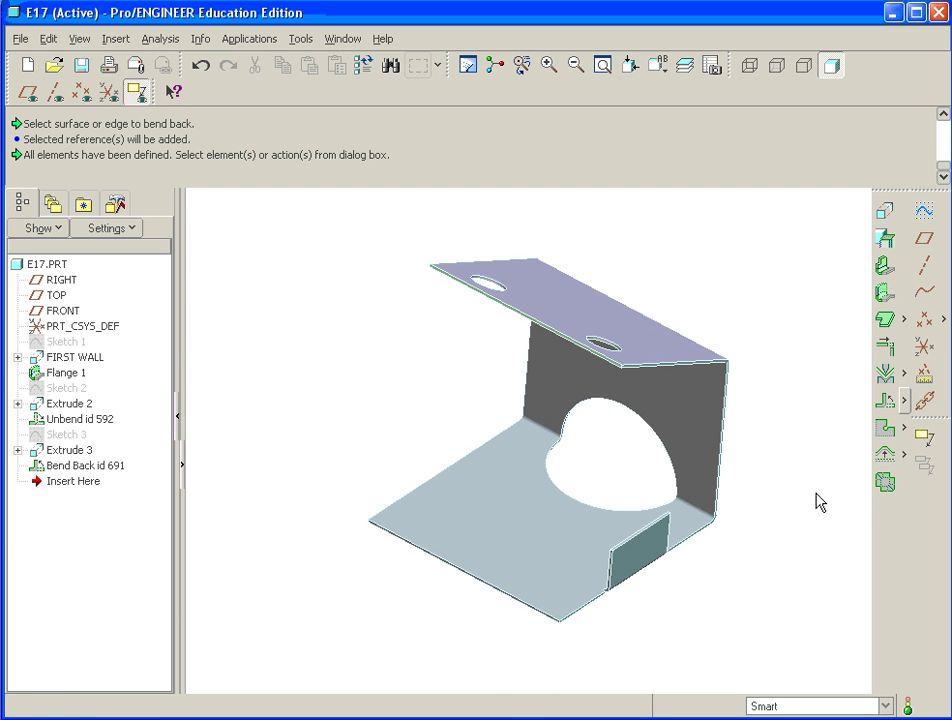
# Create a Flat Pattern with the bottom wall fixed and turn the view toward top-down.
pyautogui.click(885, 483)
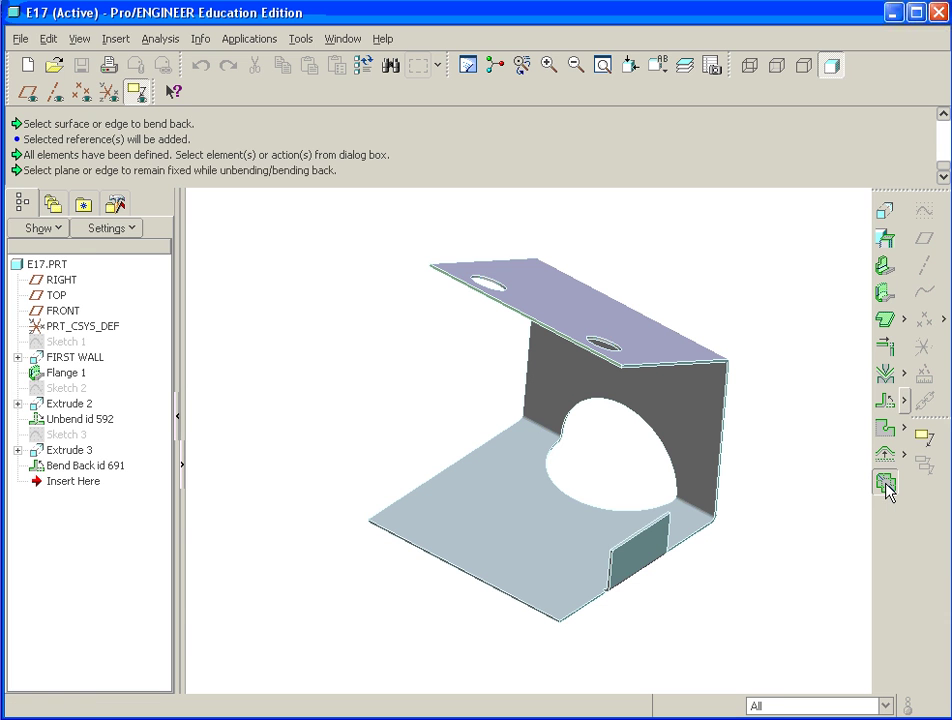
pyautogui.click(516, 535)
pyautogui.scroll(-2, 665, 415)
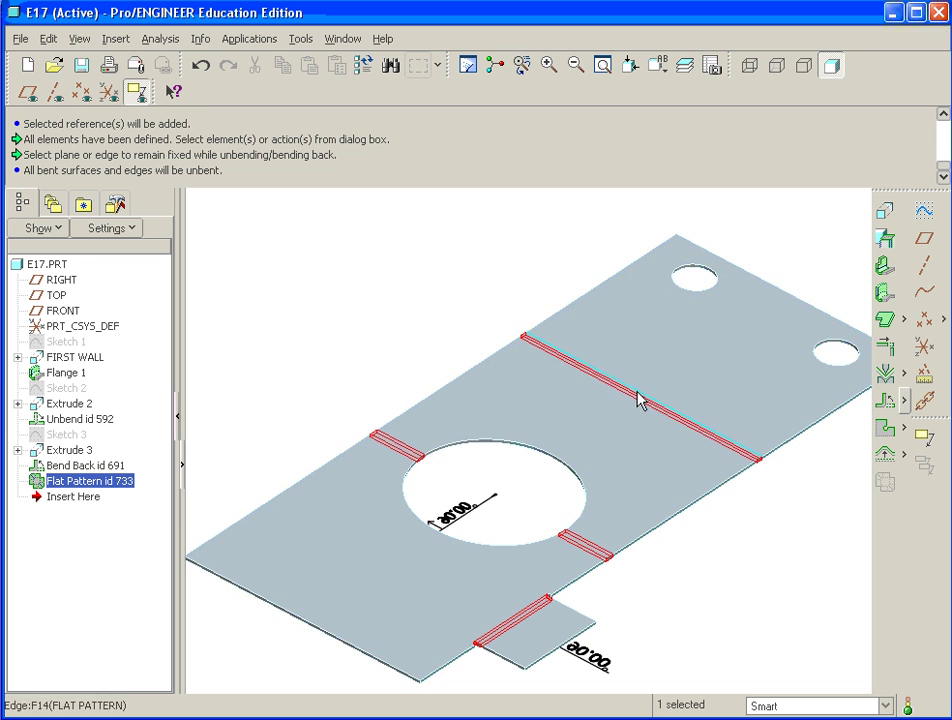
pyautogui.moveTo(629, 400)
pyautogui.mouseDown(button='middle')
pyautogui.moveTo(591, 355)
pyautogui.moveTo(577, 286)
pyautogui.moveTo(584, 263)
pyautogui.moveTo(593, 302)
pyautogui.moveTo(576, 319)
pyautogui.moveTo(567, 274)
pyautogui.moveTo(569, 297)
pyautogui.moveTo(595, 319)
pyautogui.moveTo(616, 414)
pyautogui.moveTo(627, 414)
pyautogui.moveTo(623, 382)
pyautogui.mouseUp(button='middle')
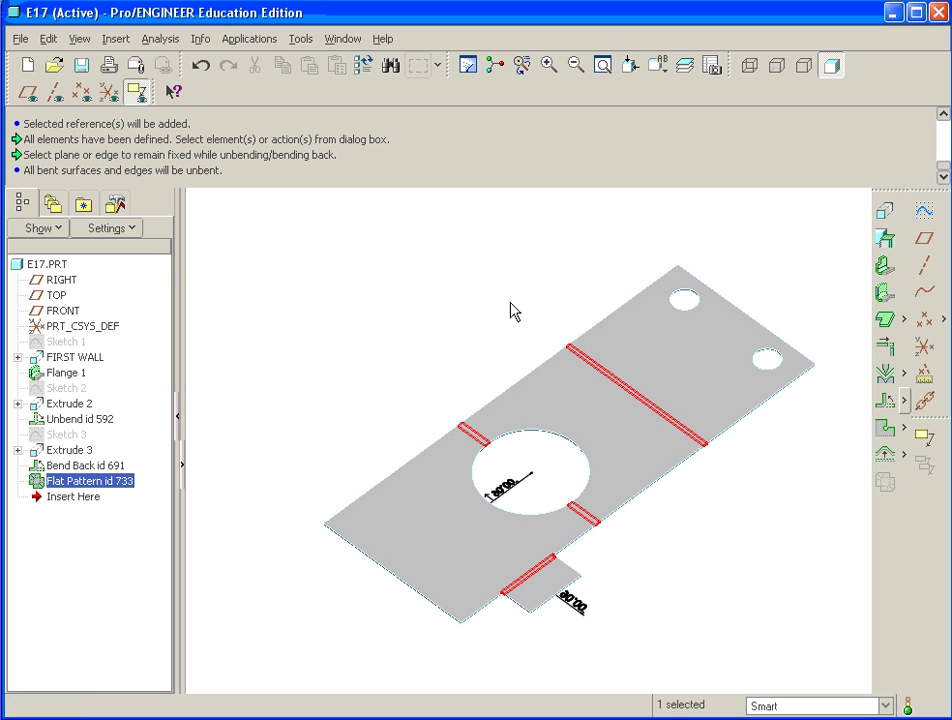